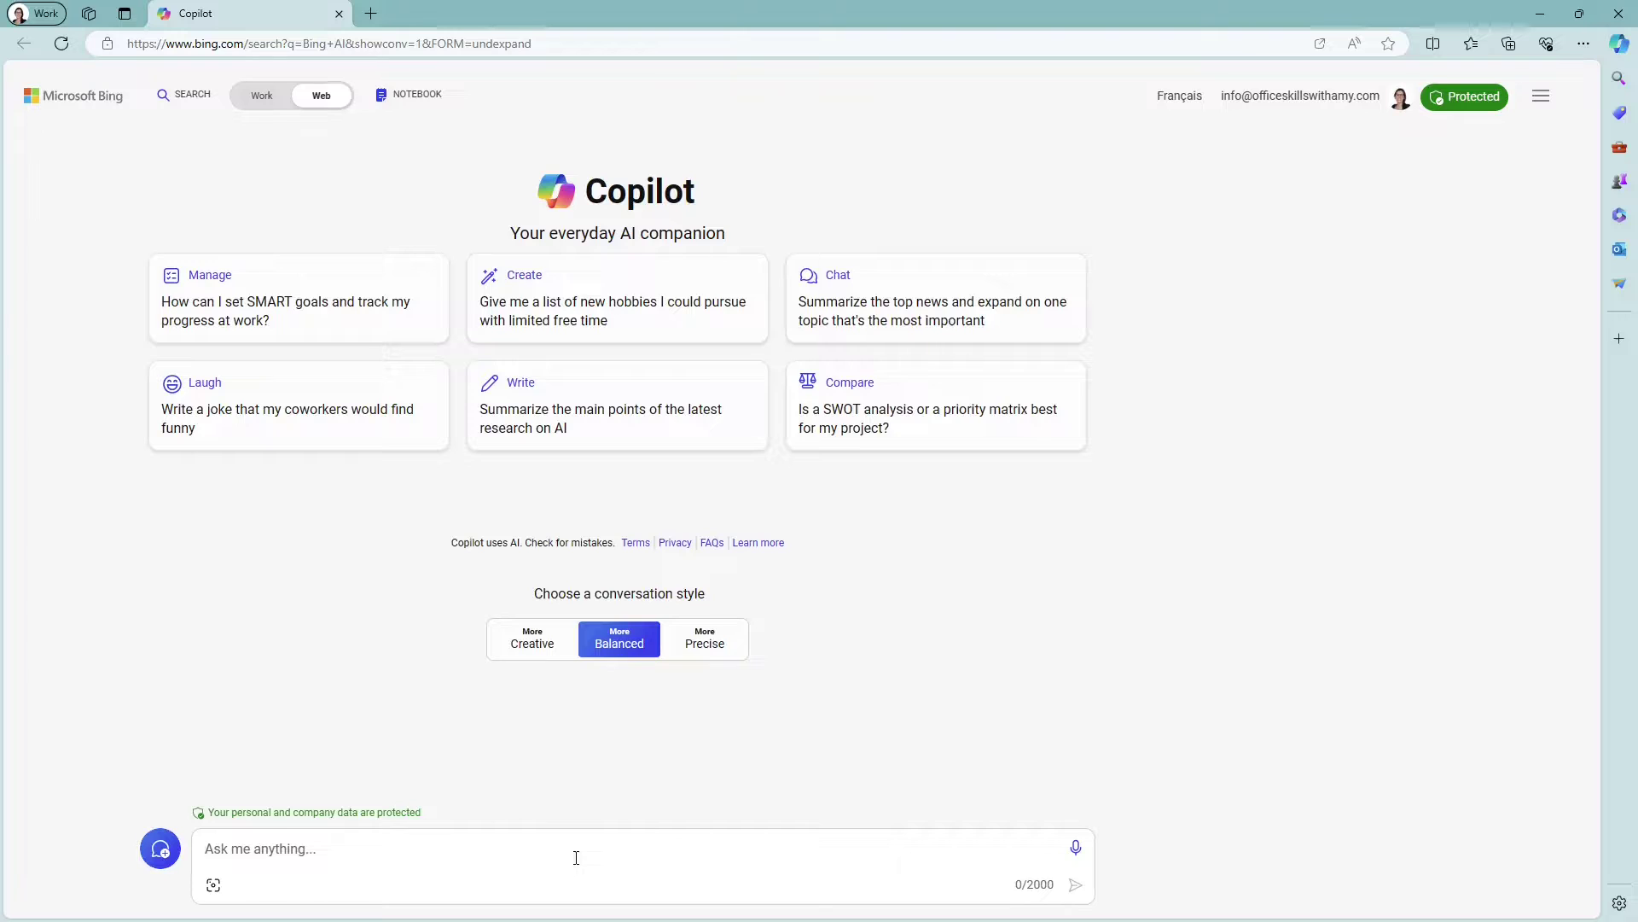
Send the 10-day New Zealand team-building itinerary request and read through Copilot's answer.
text(create an itinerary for a 10 day trip to New Zealand with a focus on team building.)
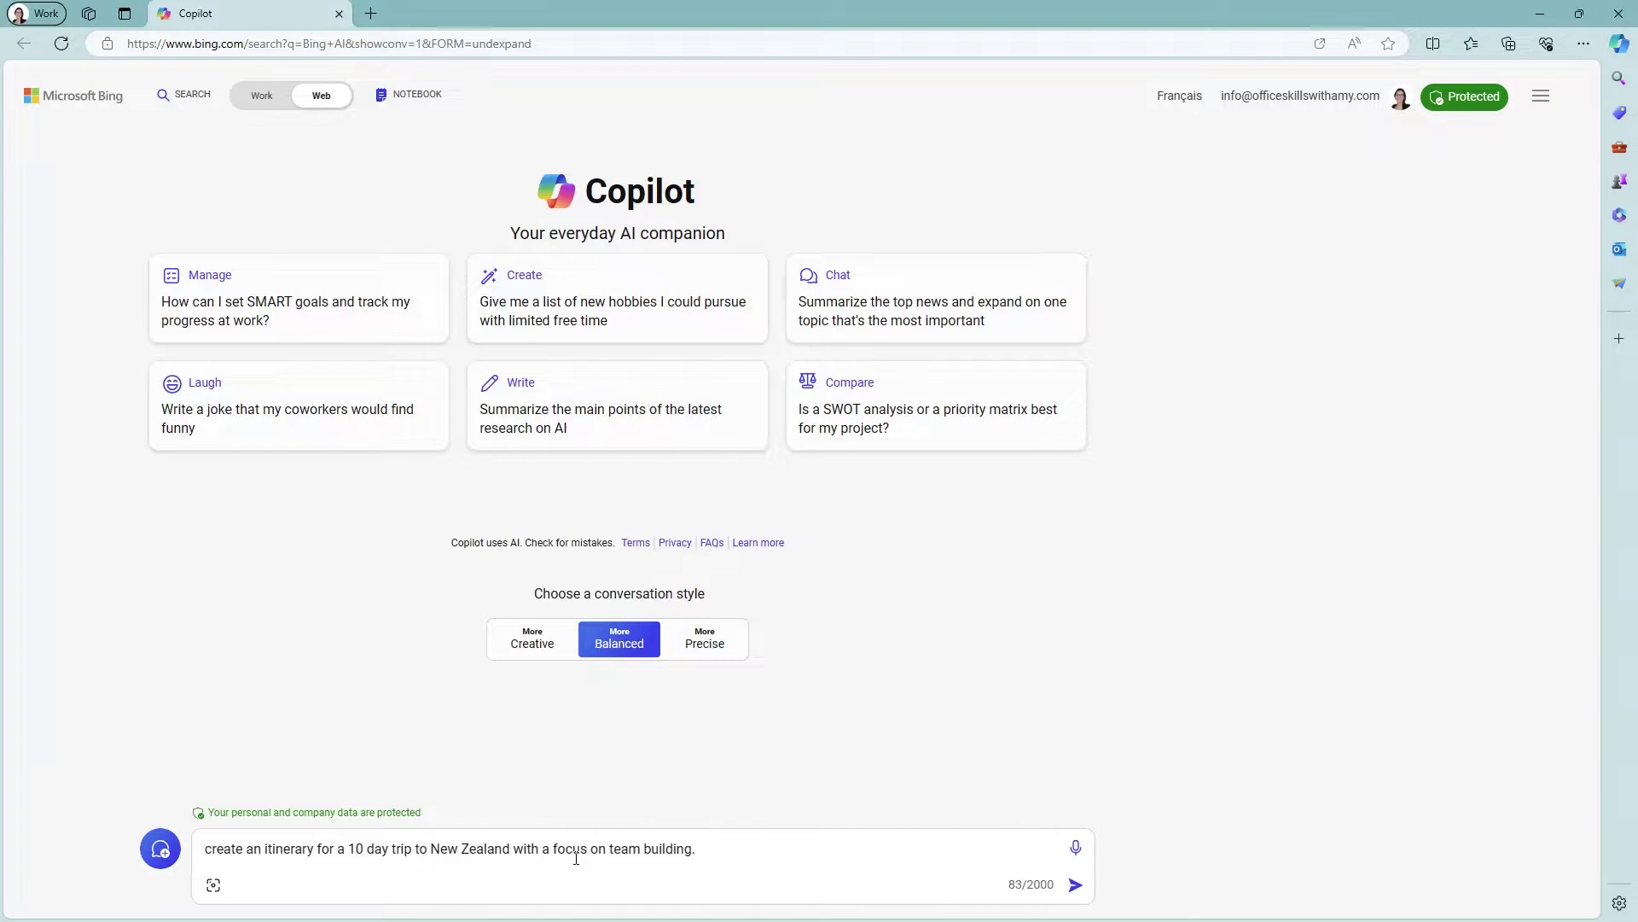
key(Return)
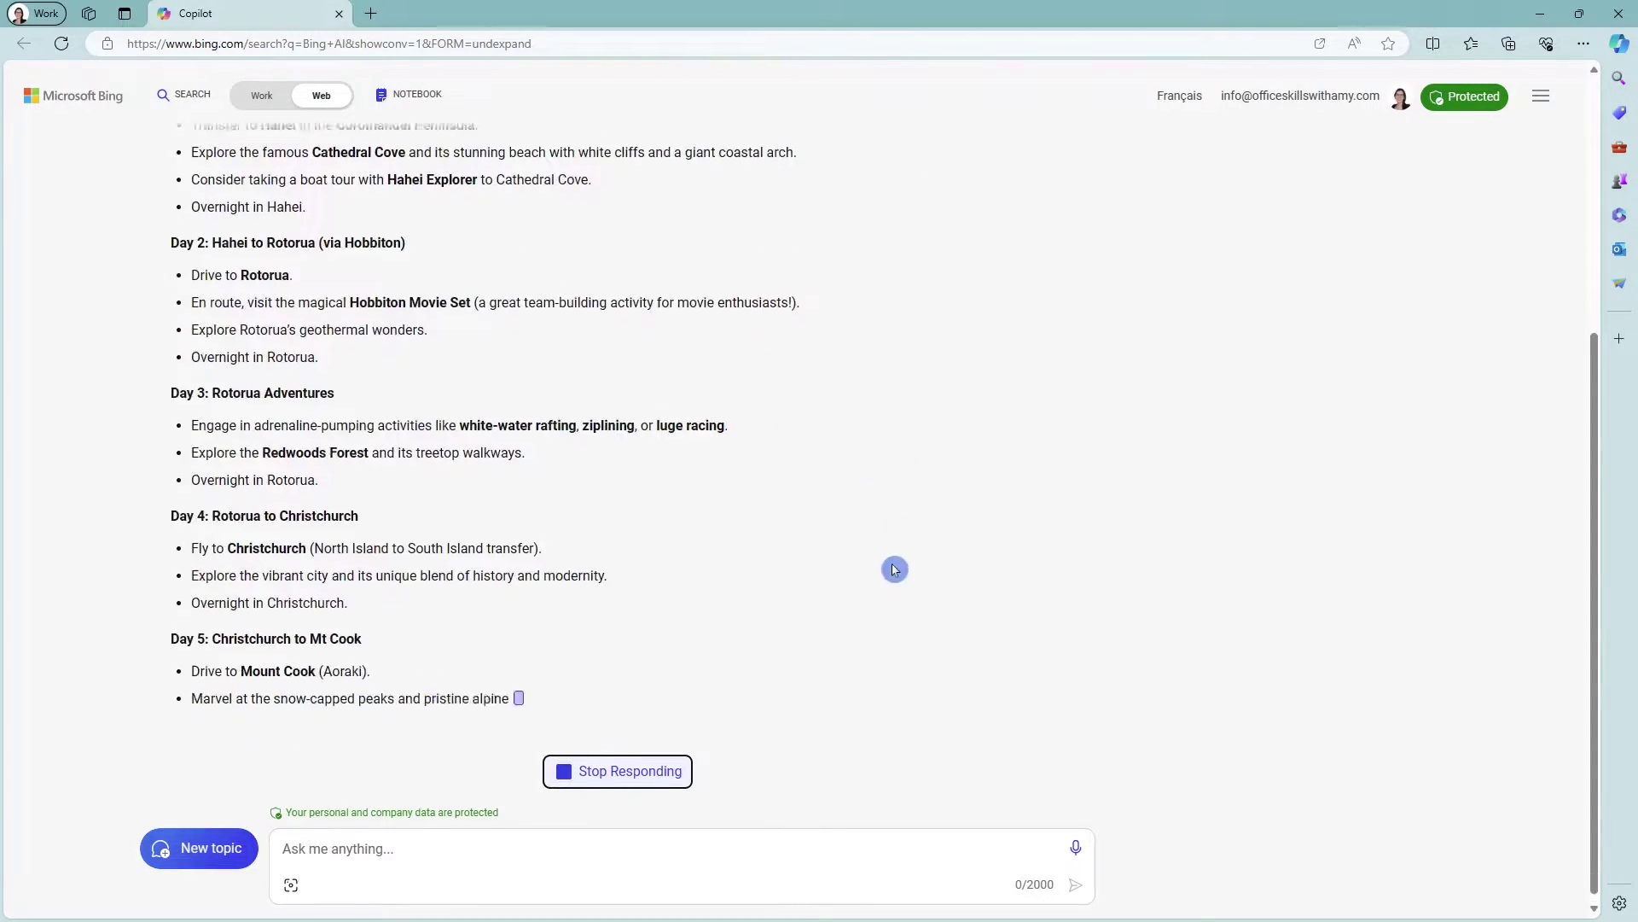
scroll(887, 562, up, 5)
mouse_move(329, 245)
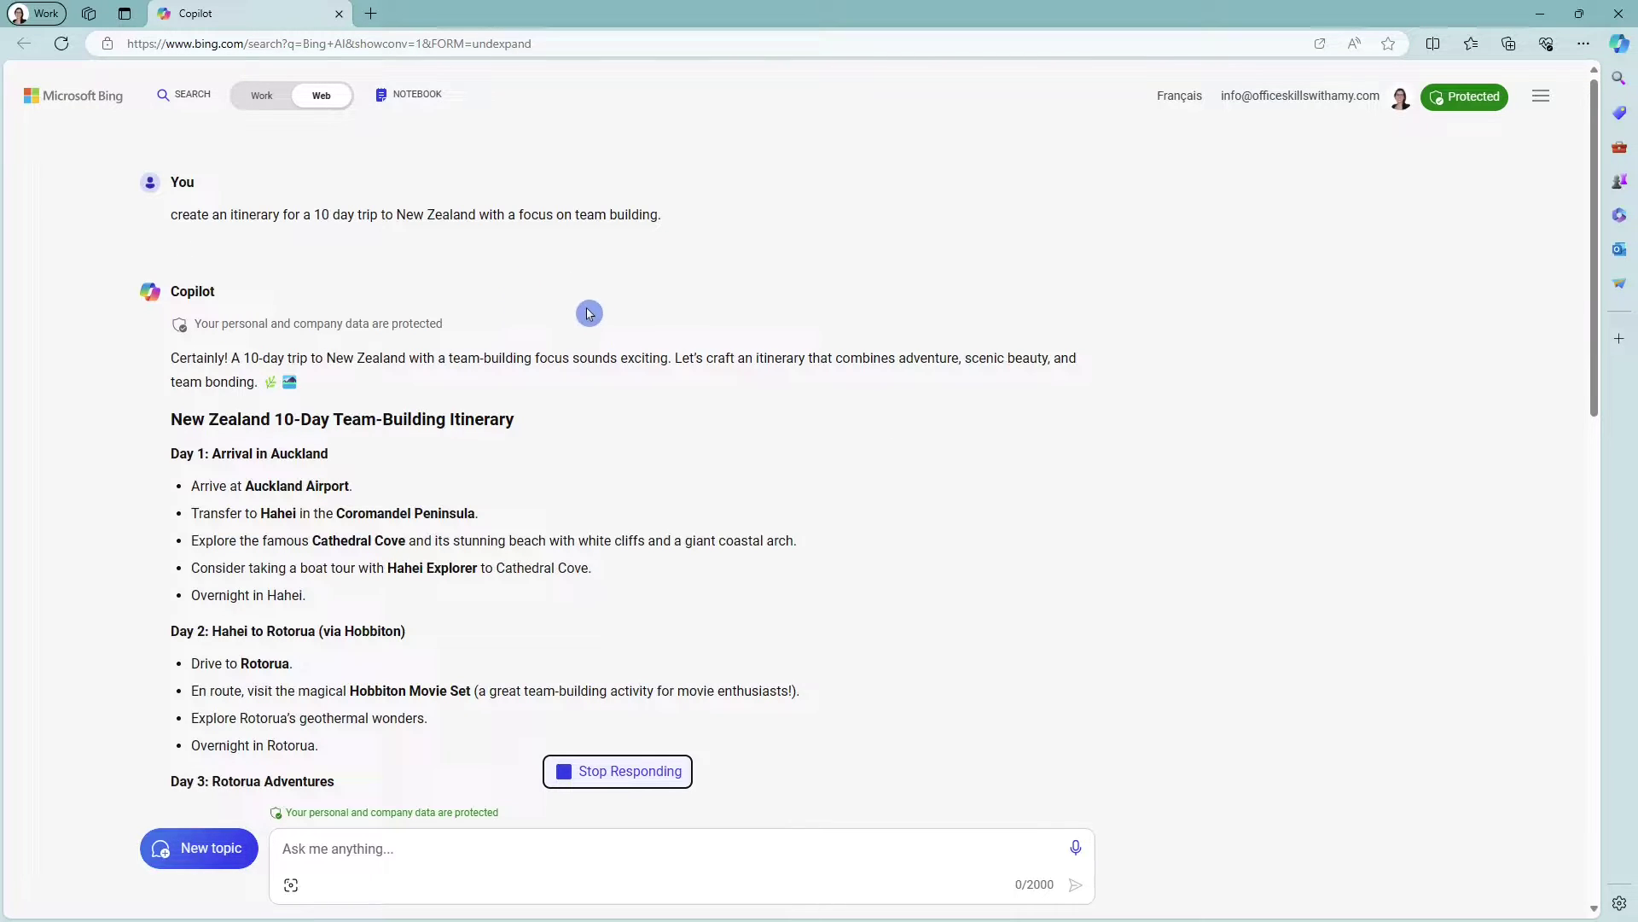
scroll(892, 405, down, 15)
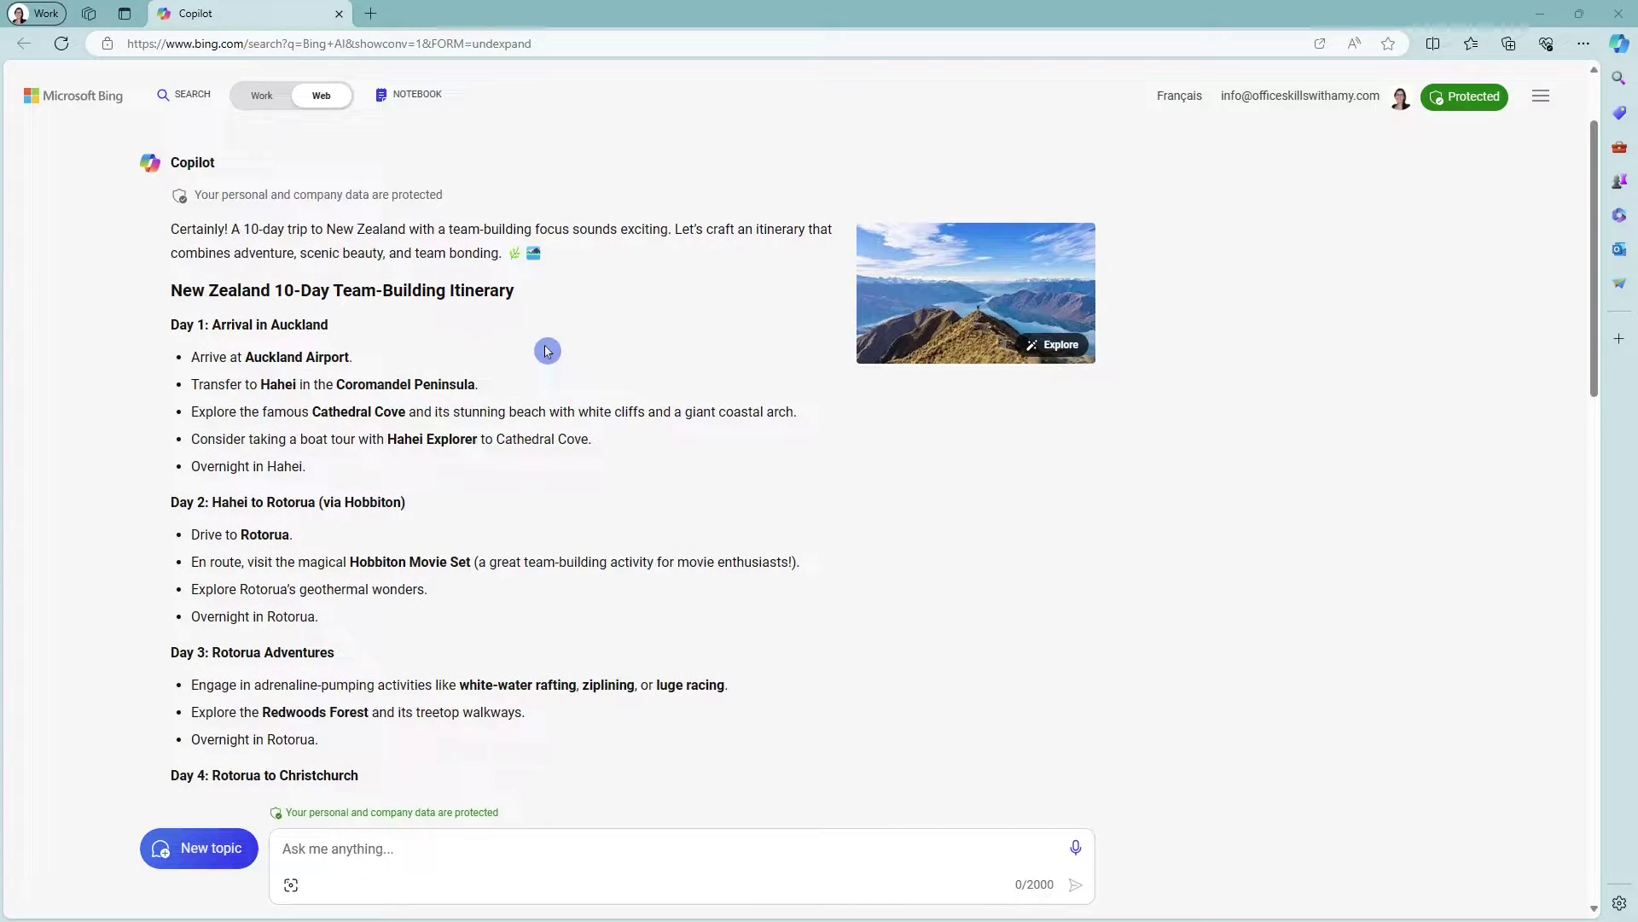
scroll(567, 380, down, 5)
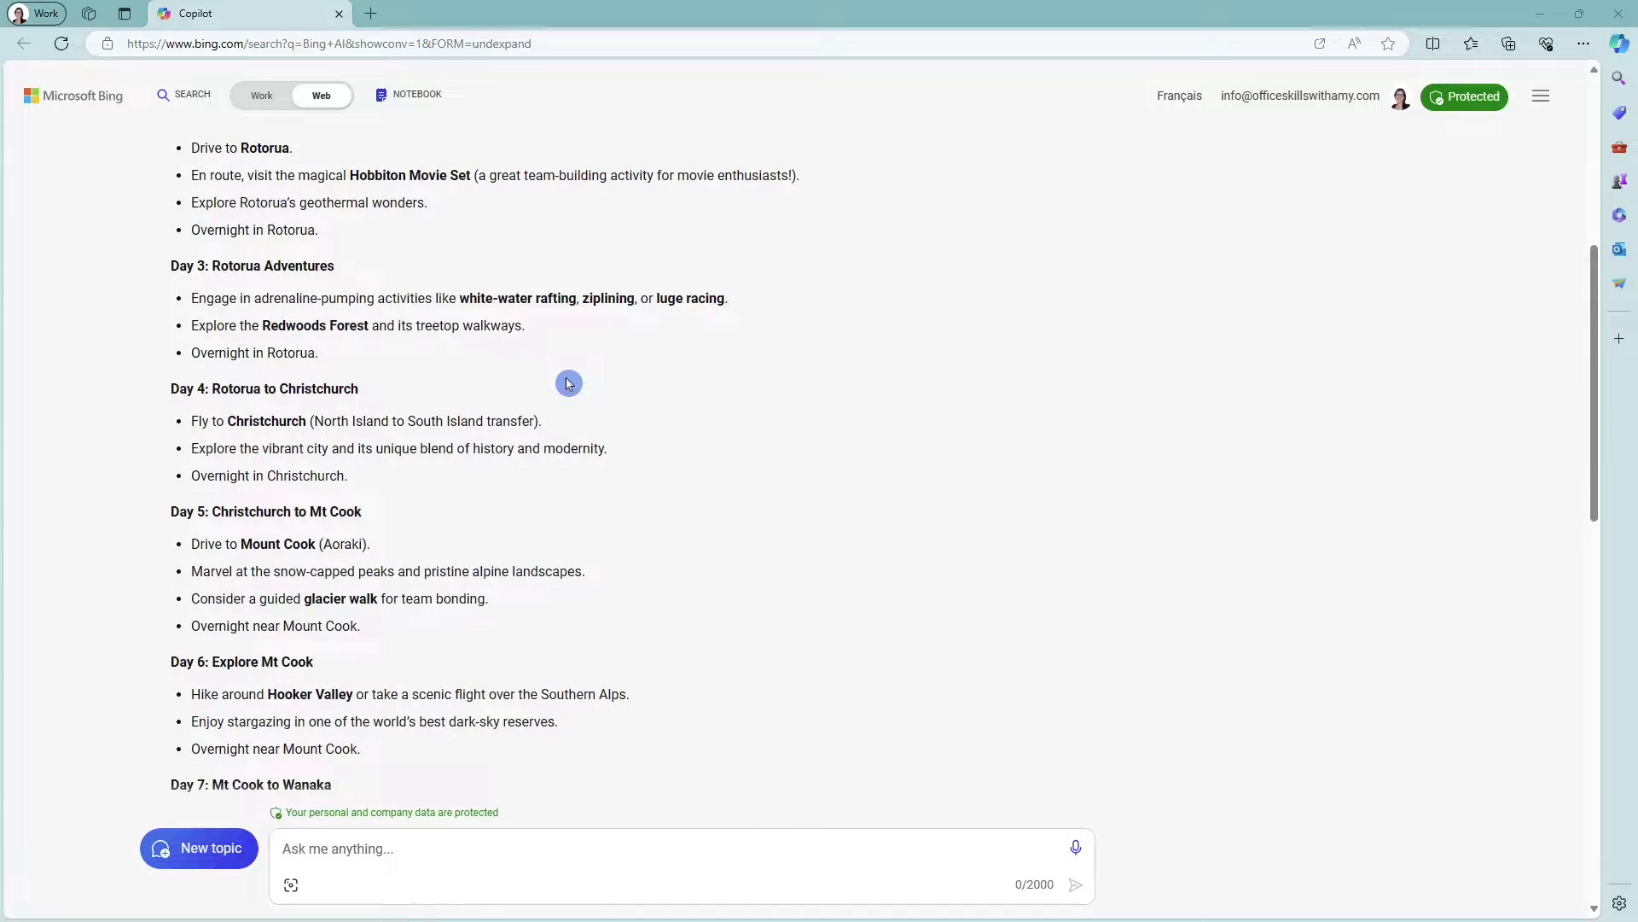
scroll(568, 383, down, 4)
scroll(568, 383, down, 3)
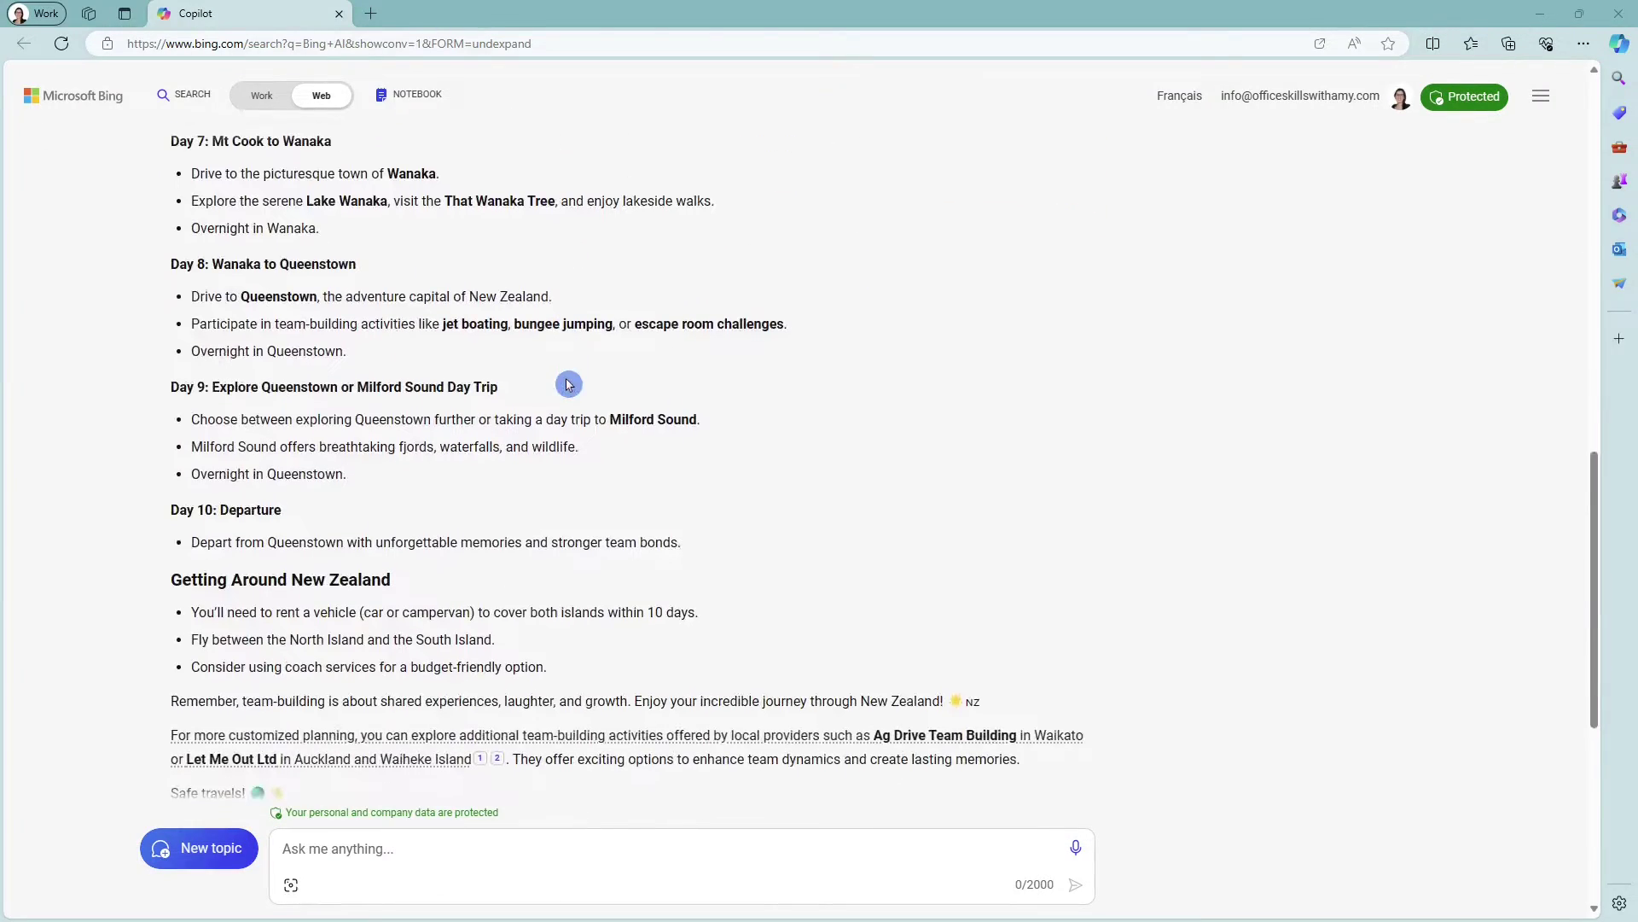
scroll(568, 383, down, 2)
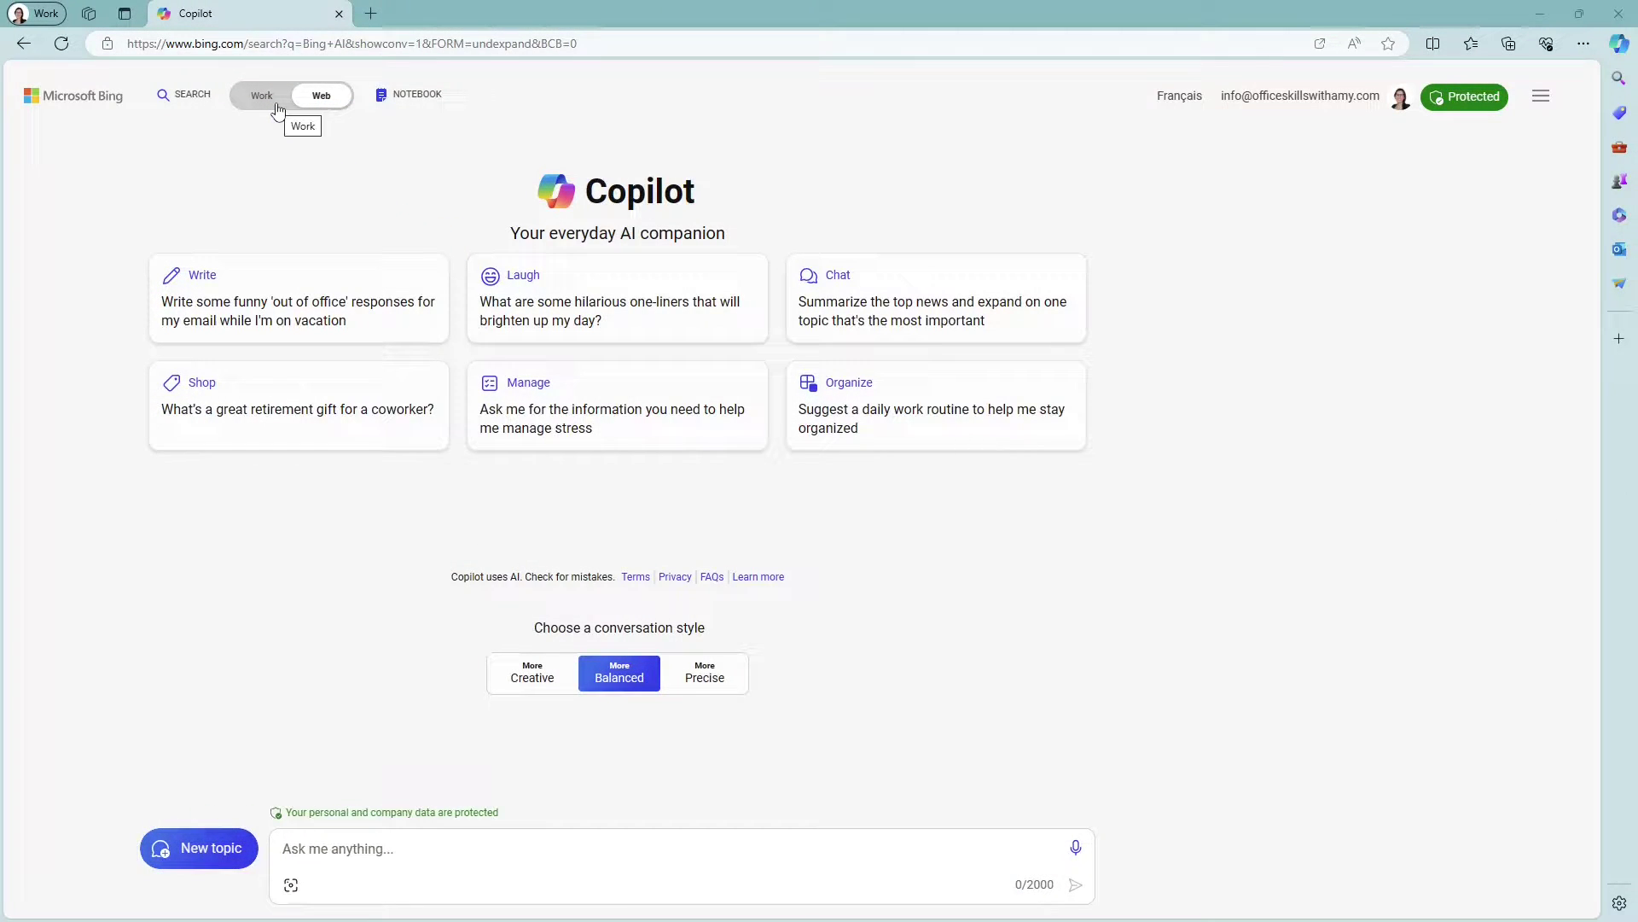
Switch Copilot to Work and request a three-sentence summary of emails mentioning New Zealand.
click(277, 108)
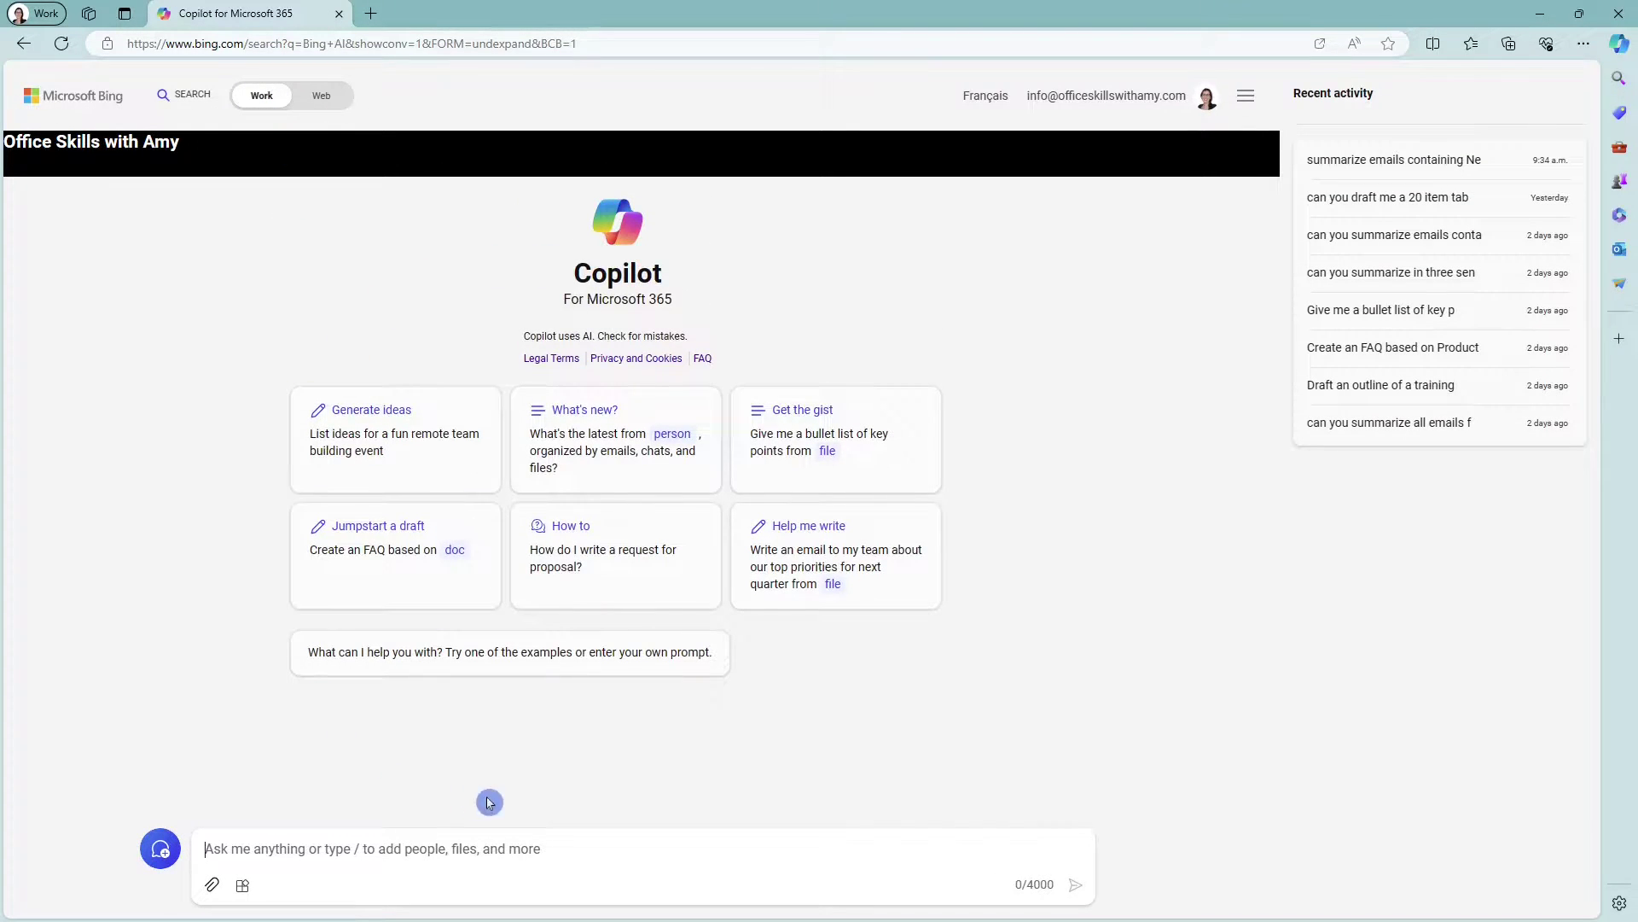
click(337, 846)
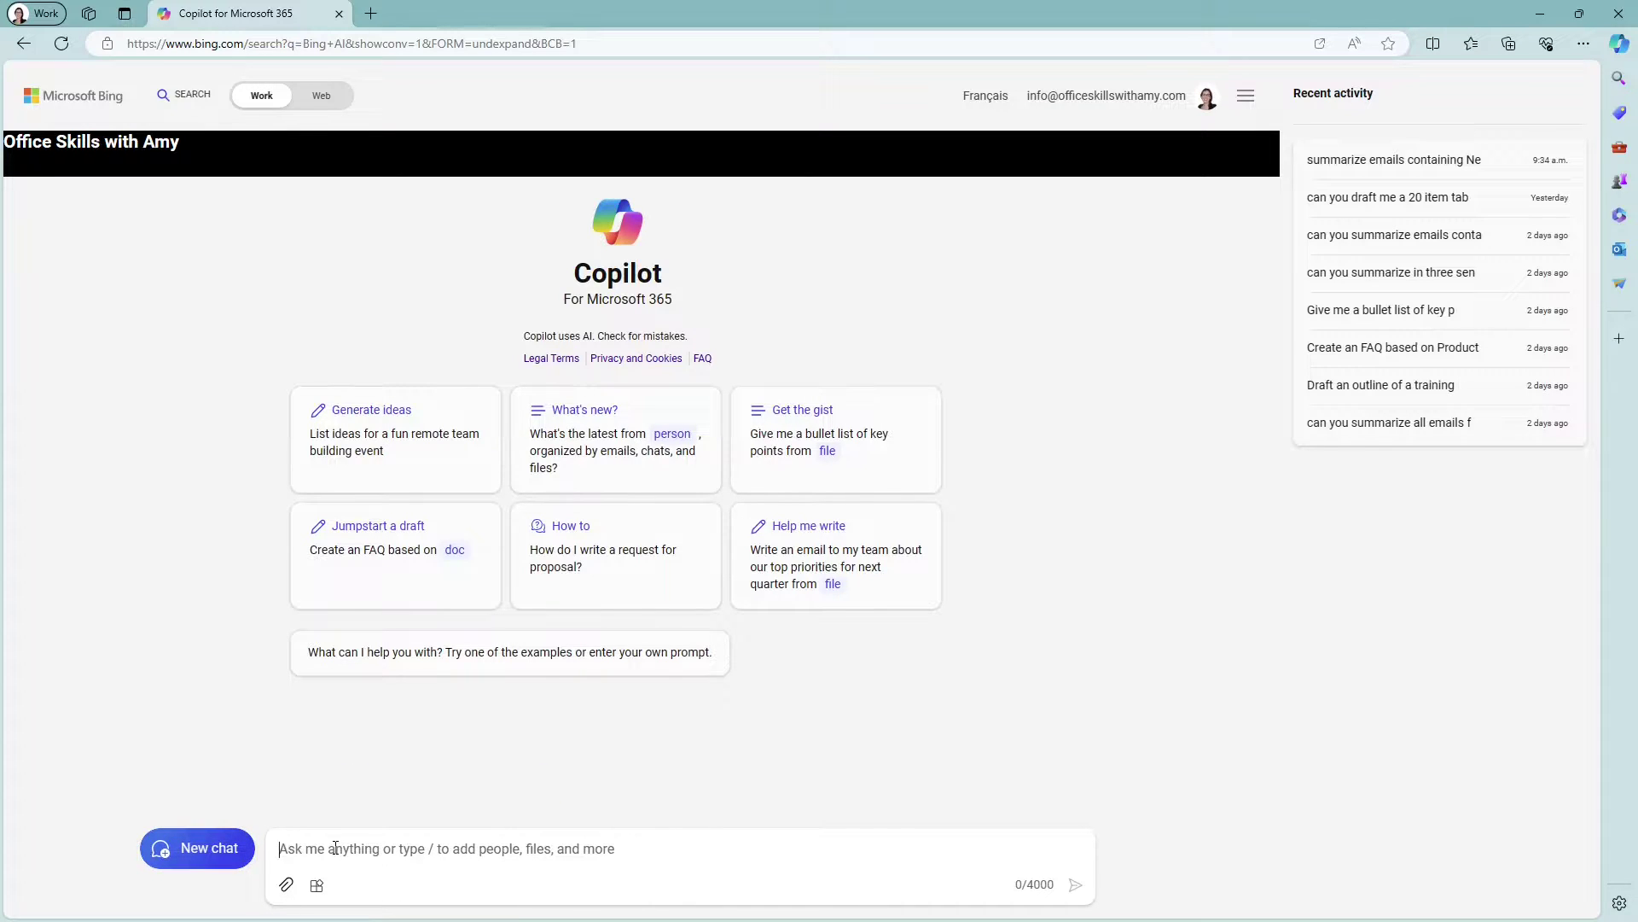
text(summarize emails containing New Zealand in three sentences)
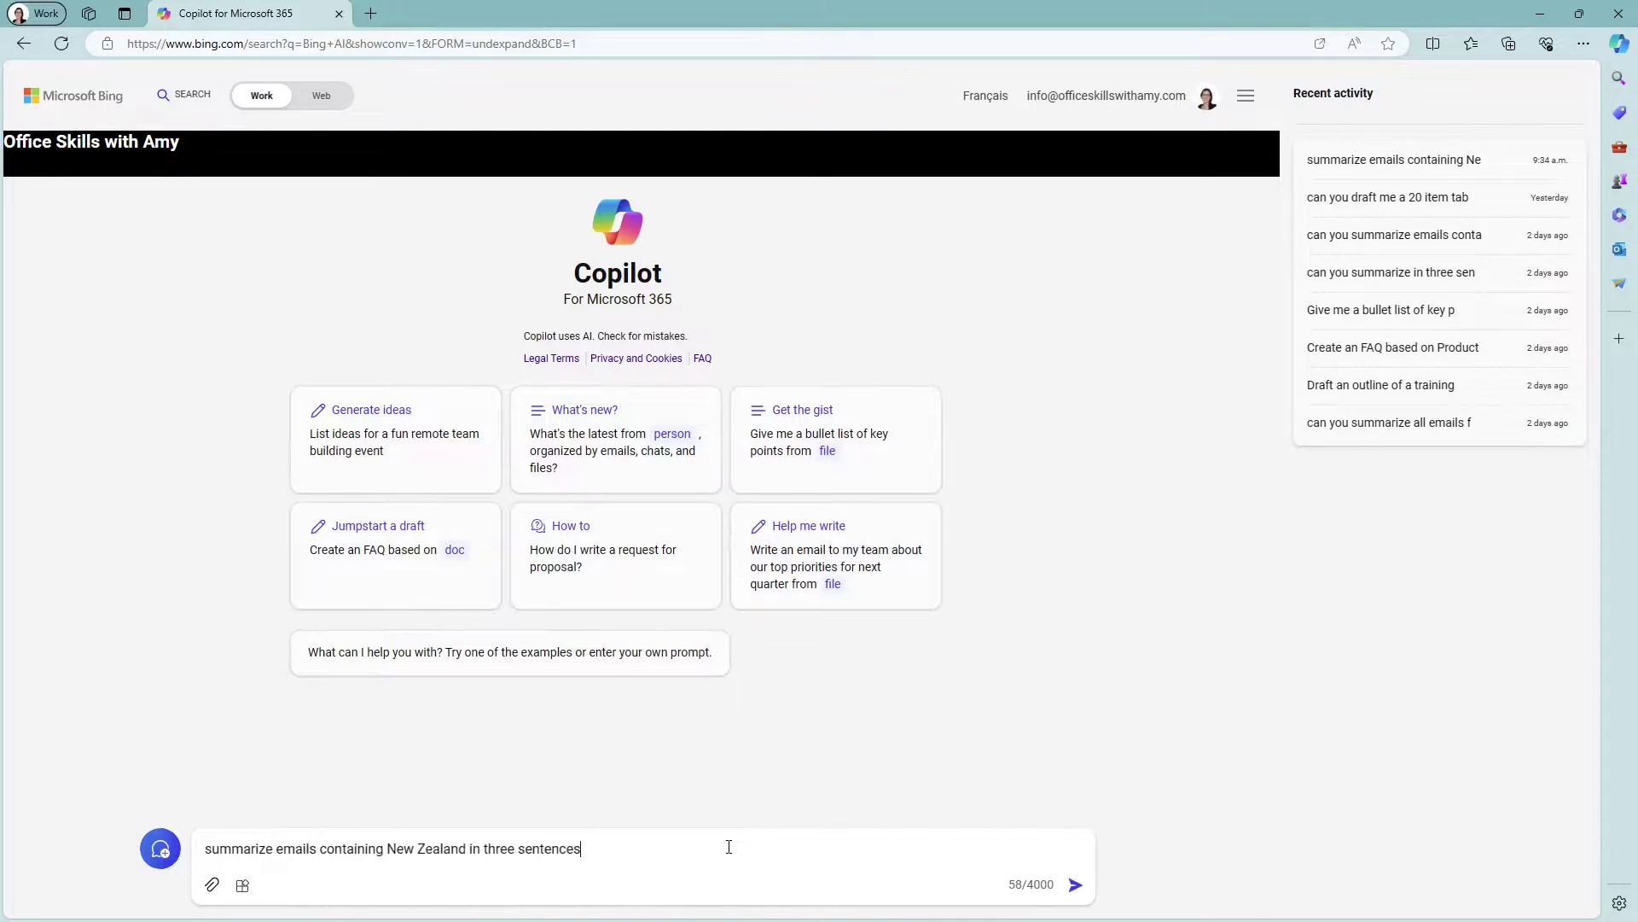
key(Return)
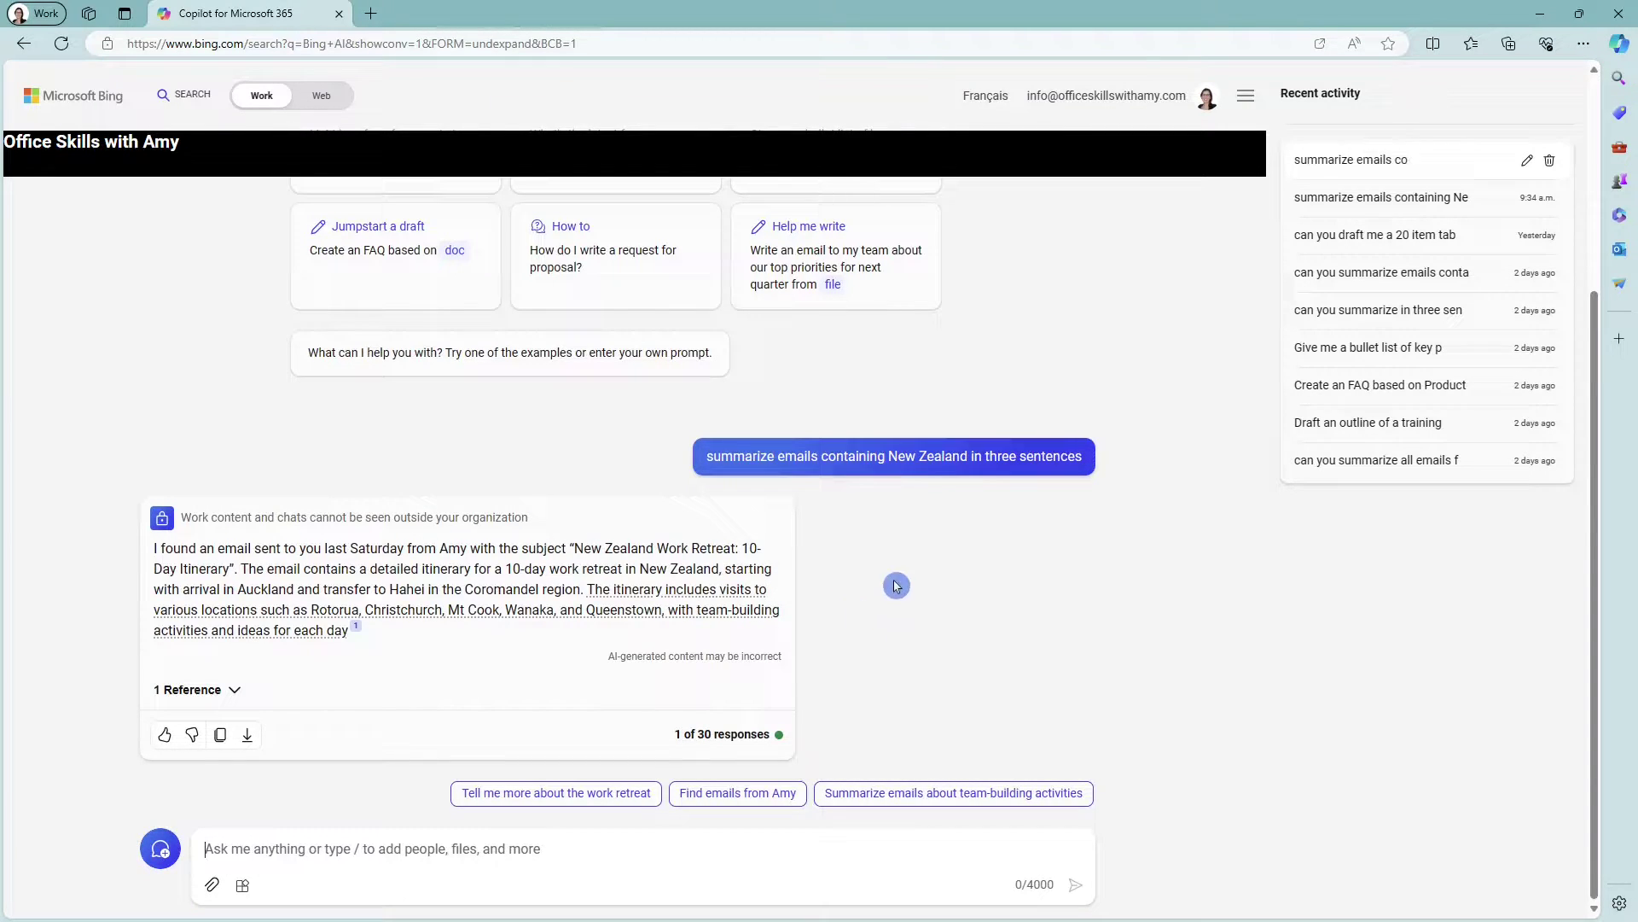
mouse_move(693, 463)
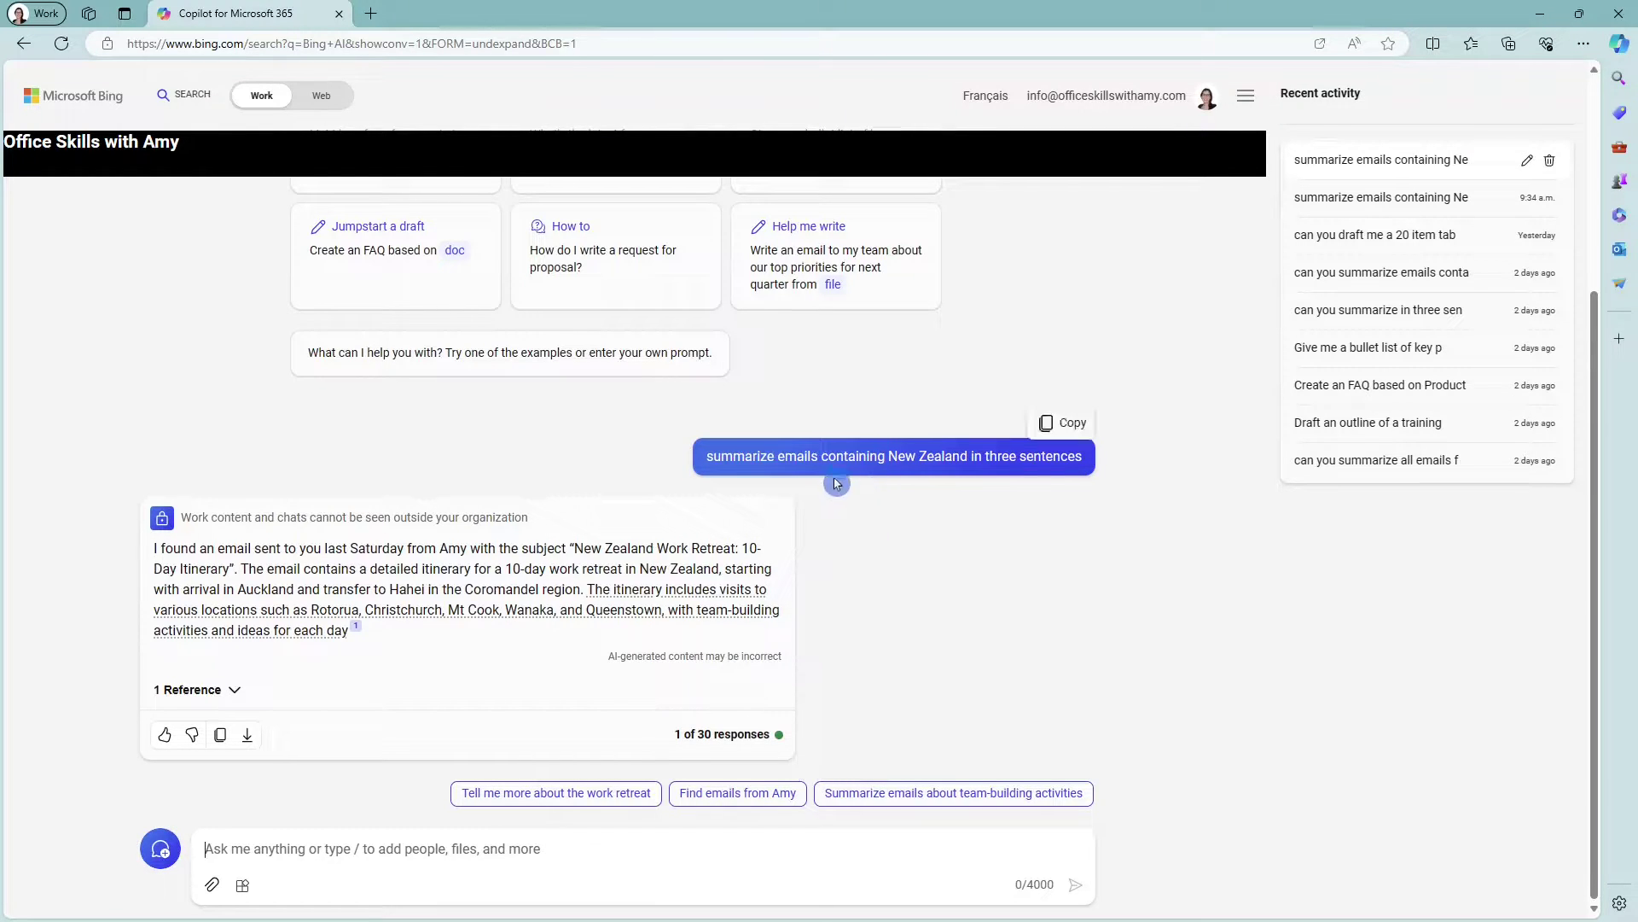
click(862, 518)
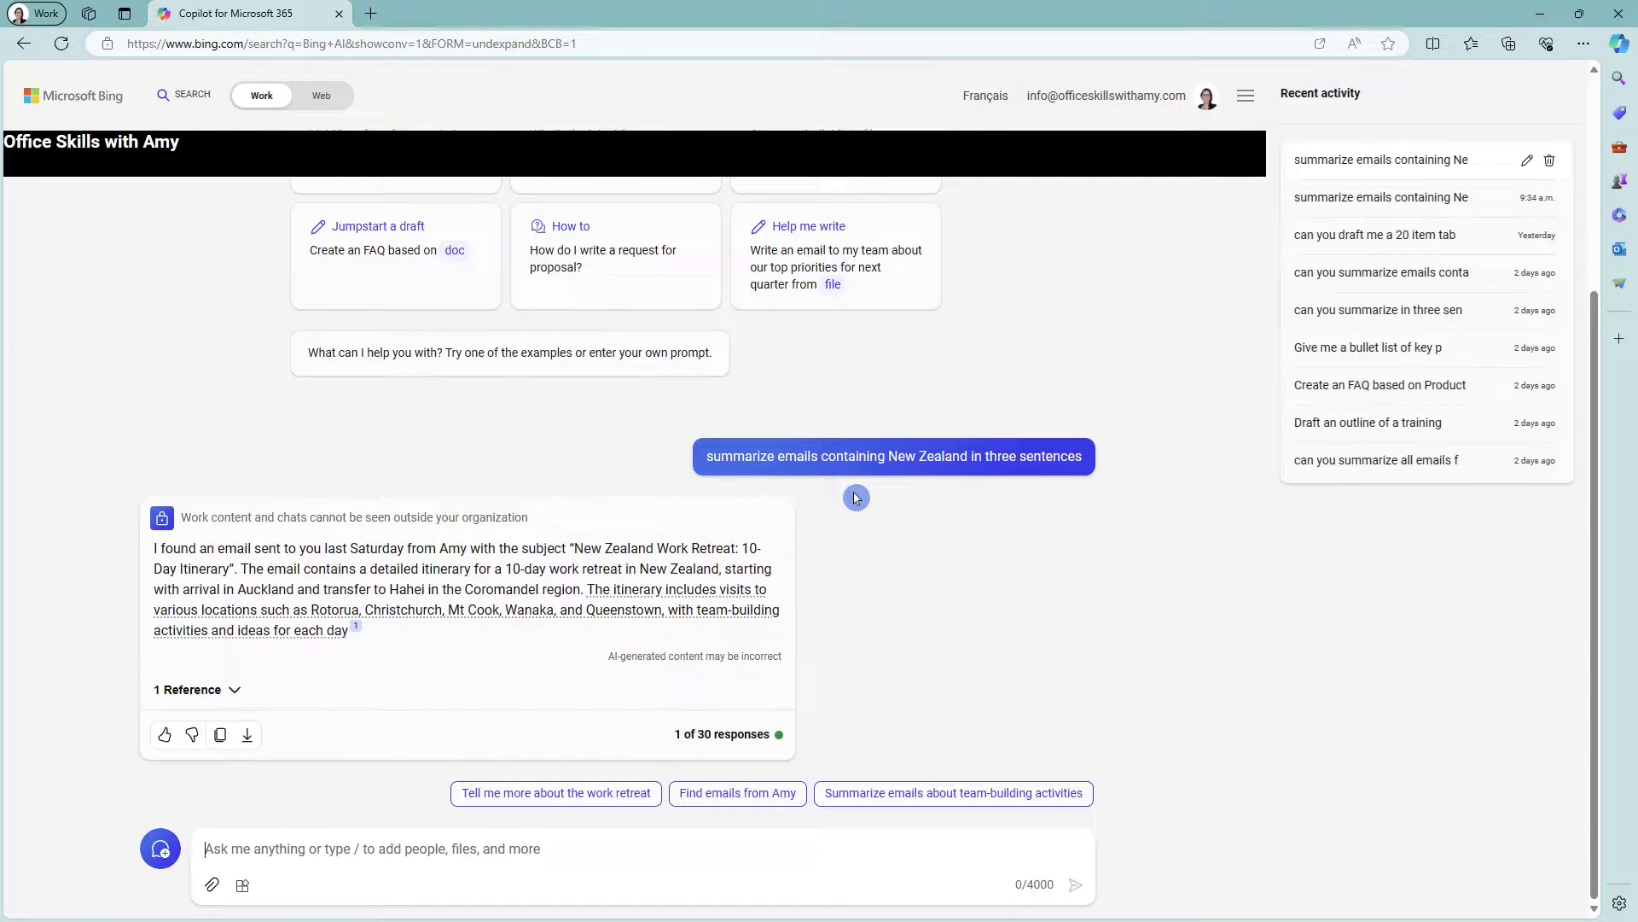
mouse_move(824, 458)
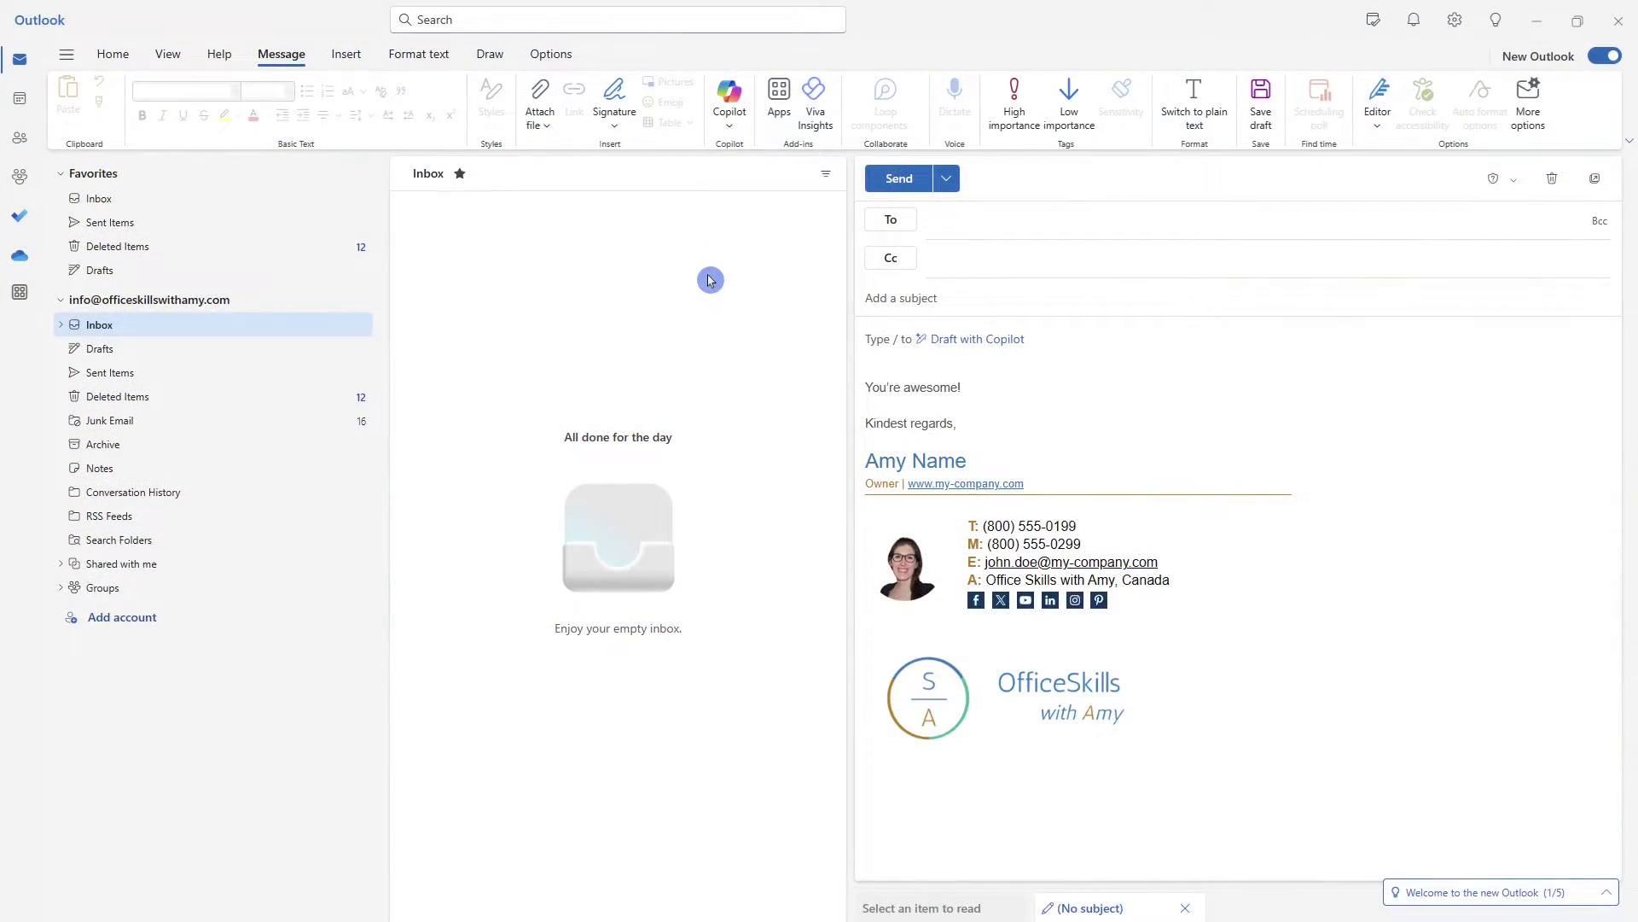
Start a Draft with Copilot request asking Rotorua rafting companies about 20-person group discounts.
click(739, 127)
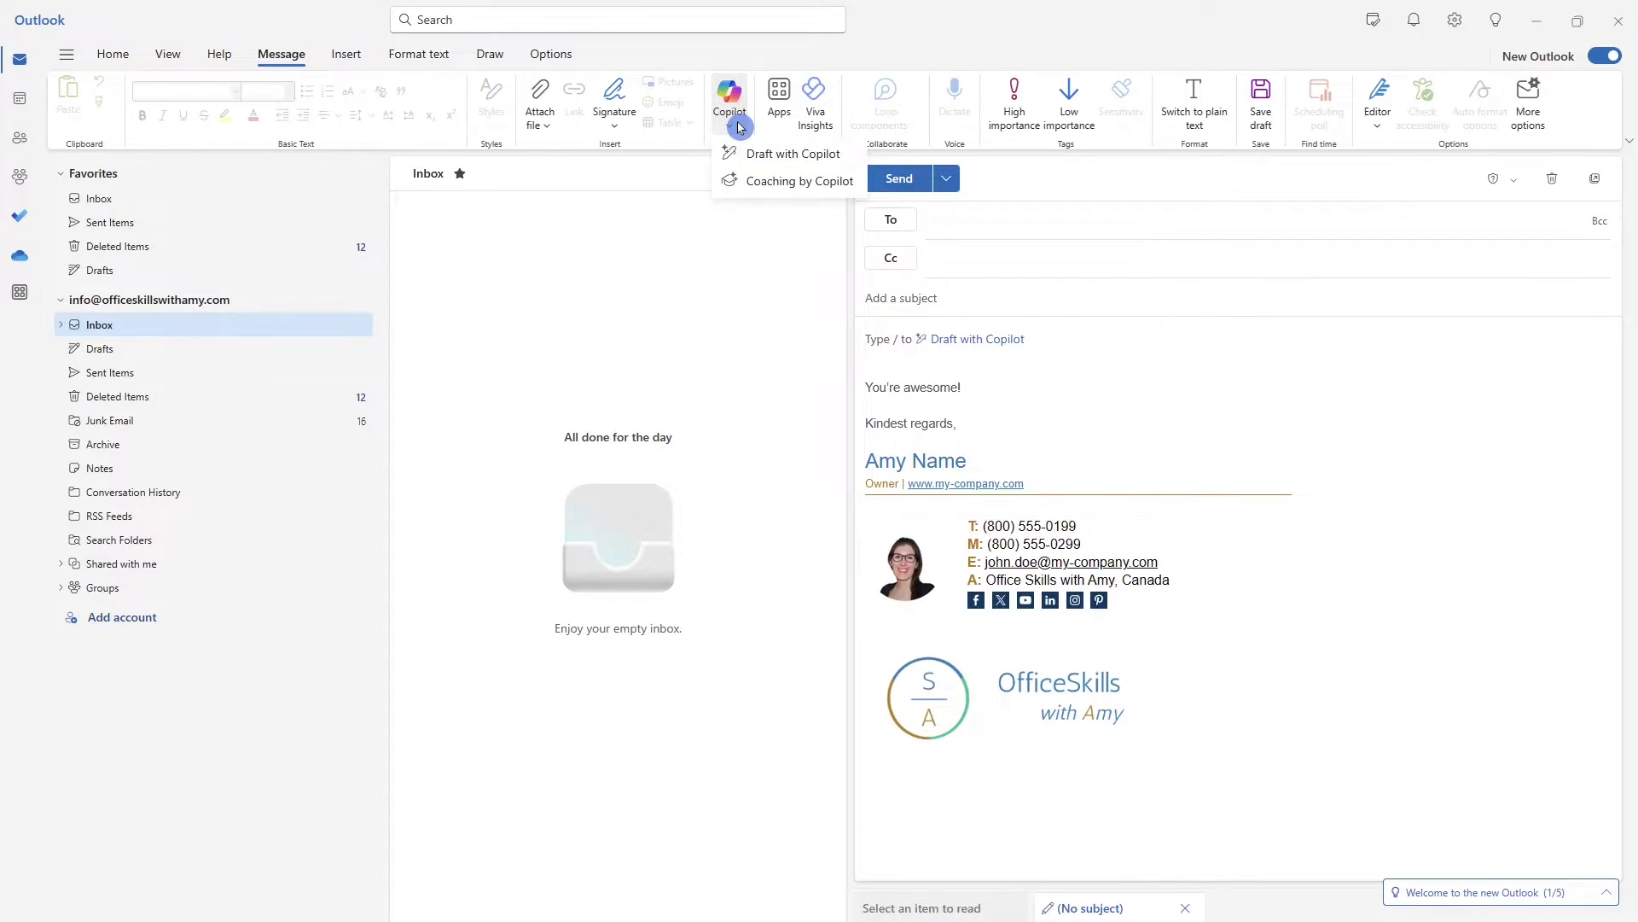
click(853, 155)
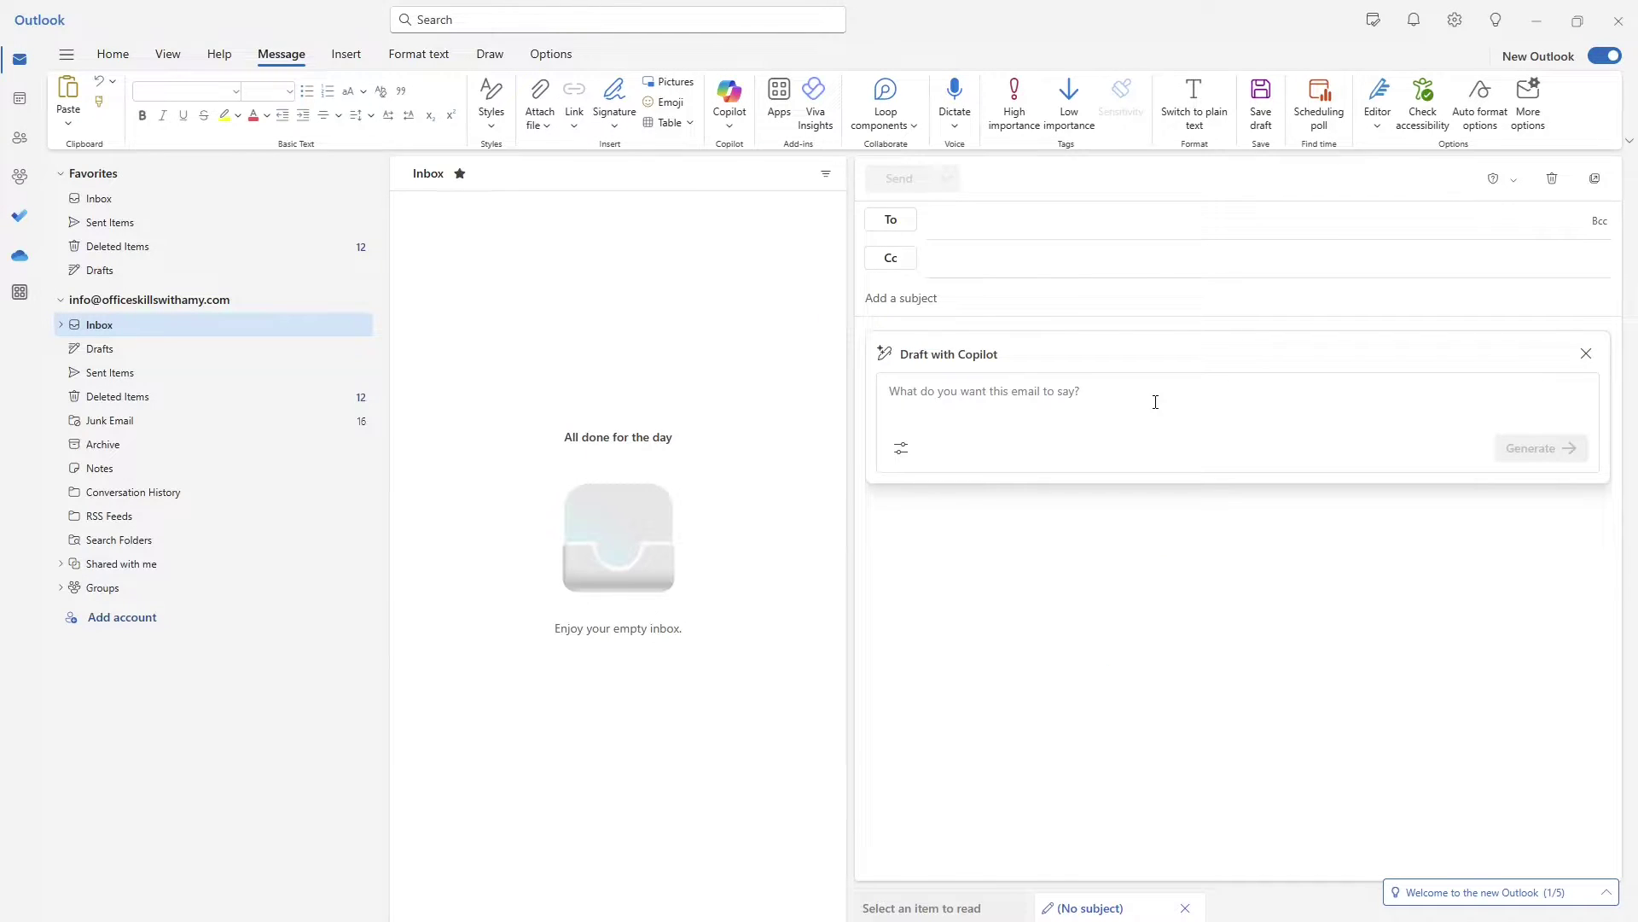
key(ctrl+v)
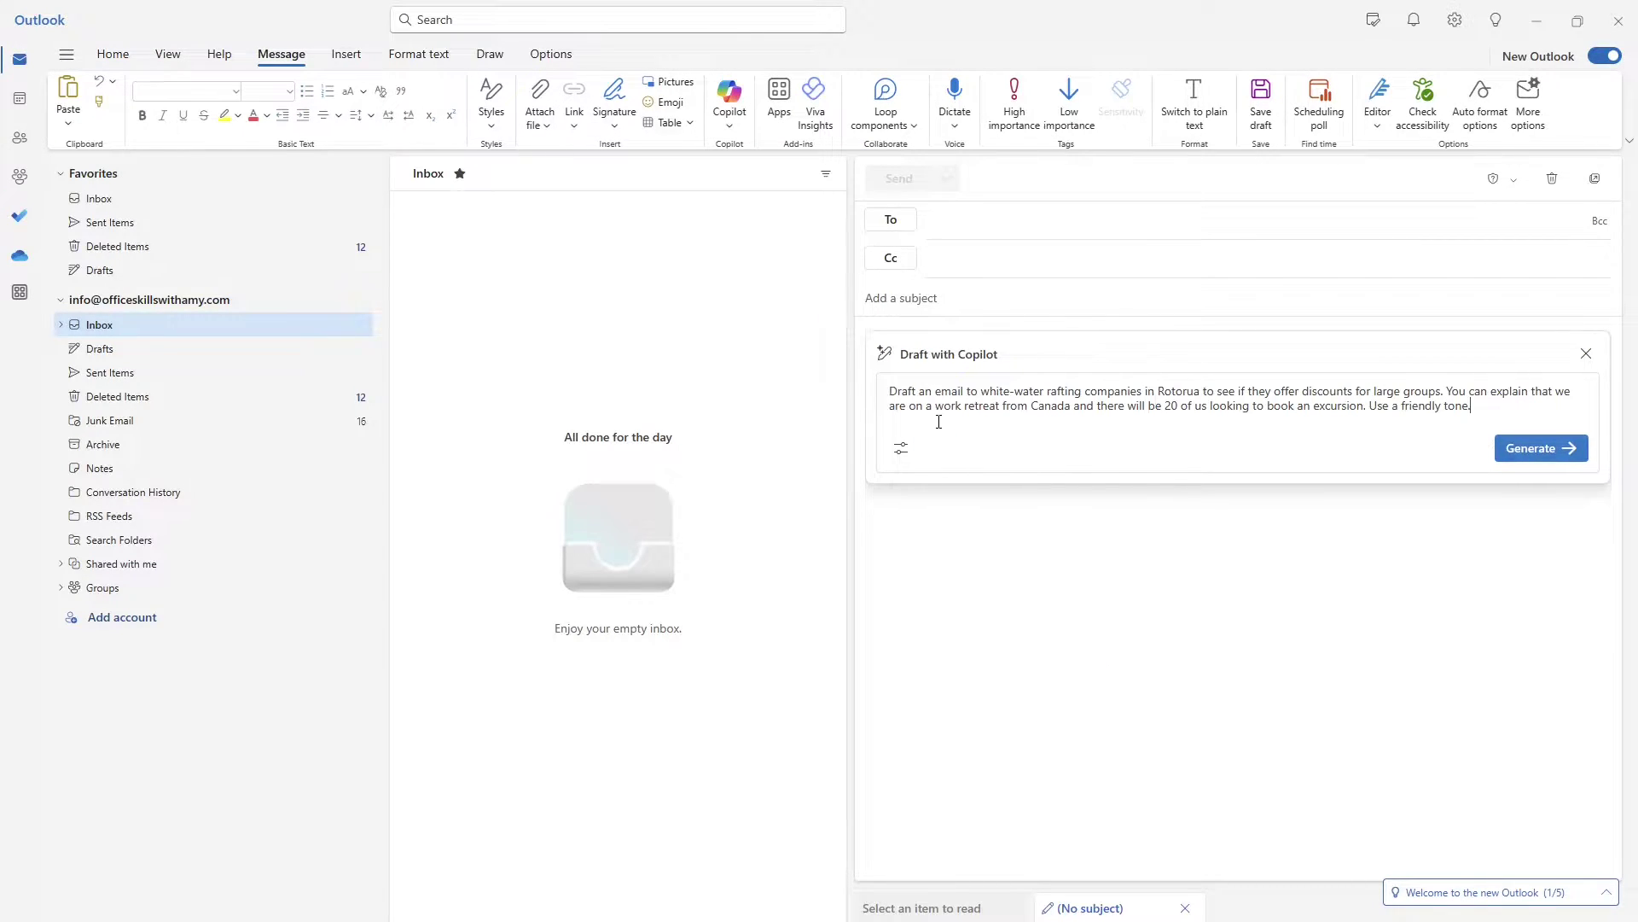
Check the tone and length options and the request's friendly-tone wording.
click(902, 448)
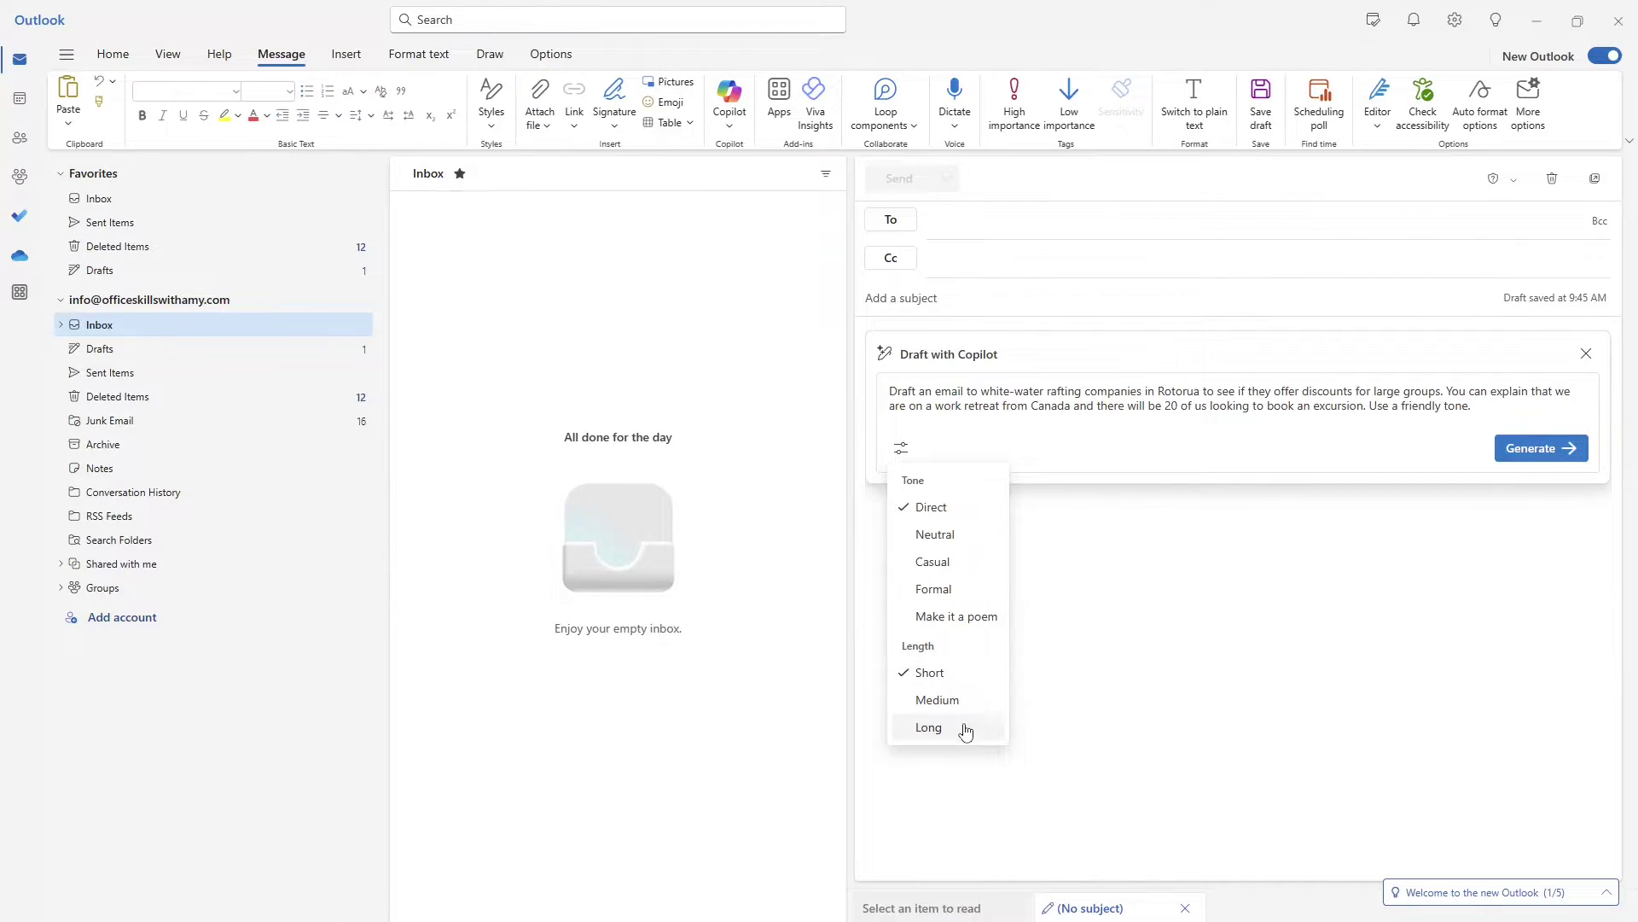
click(1033, 624)
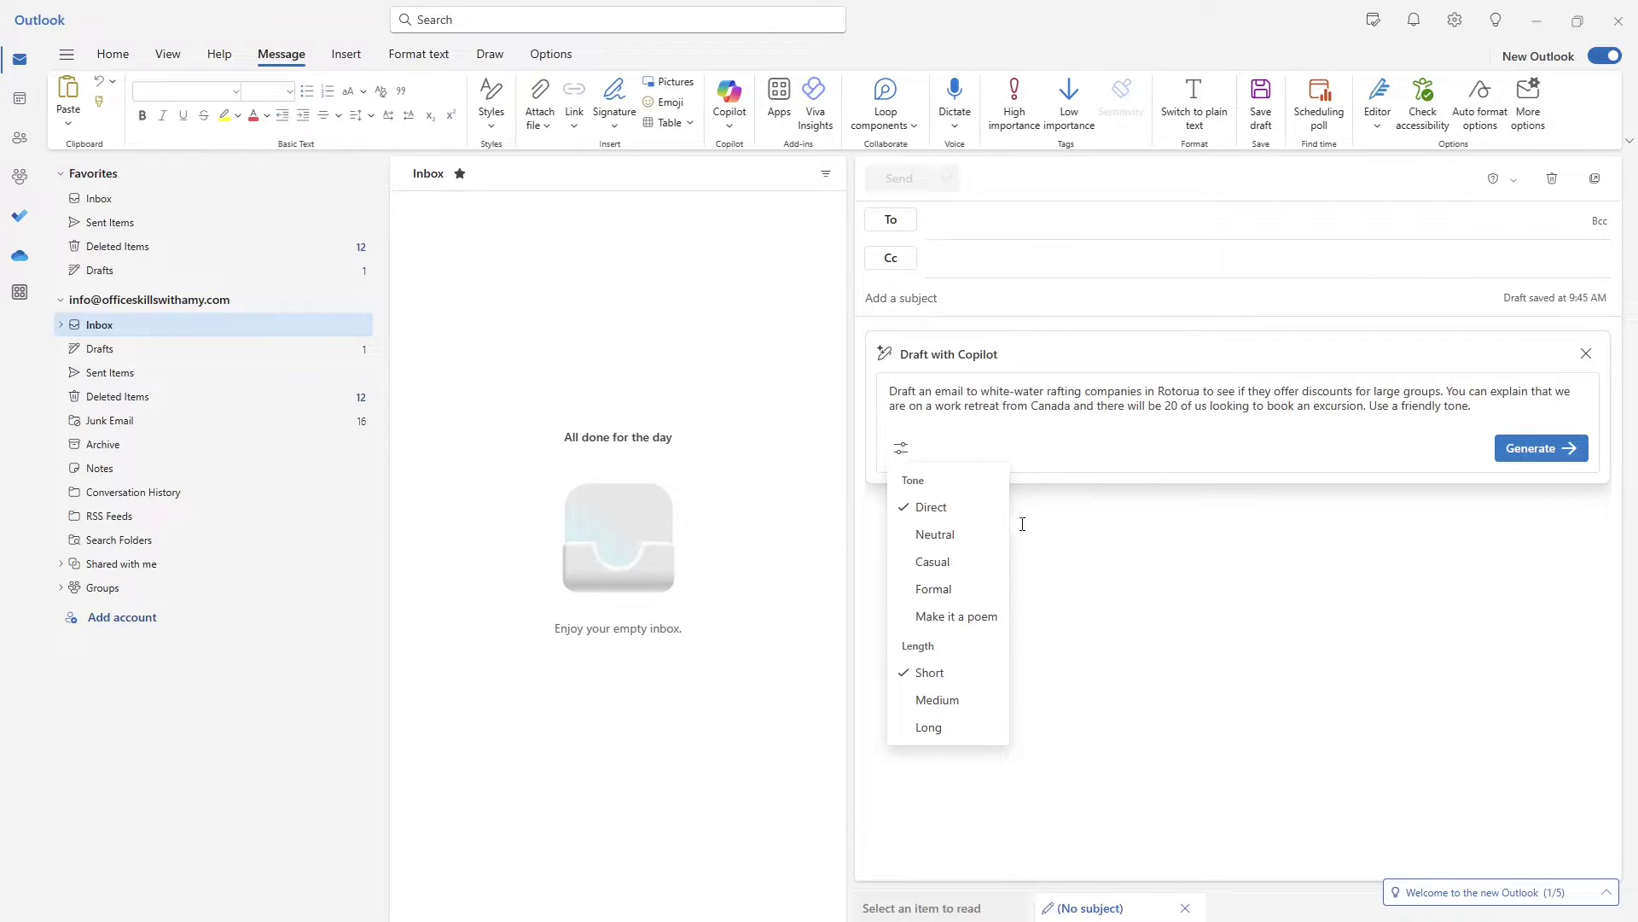
click(971, 509)
drag(1394, 404, 1472, 406)
click(1495, 408)
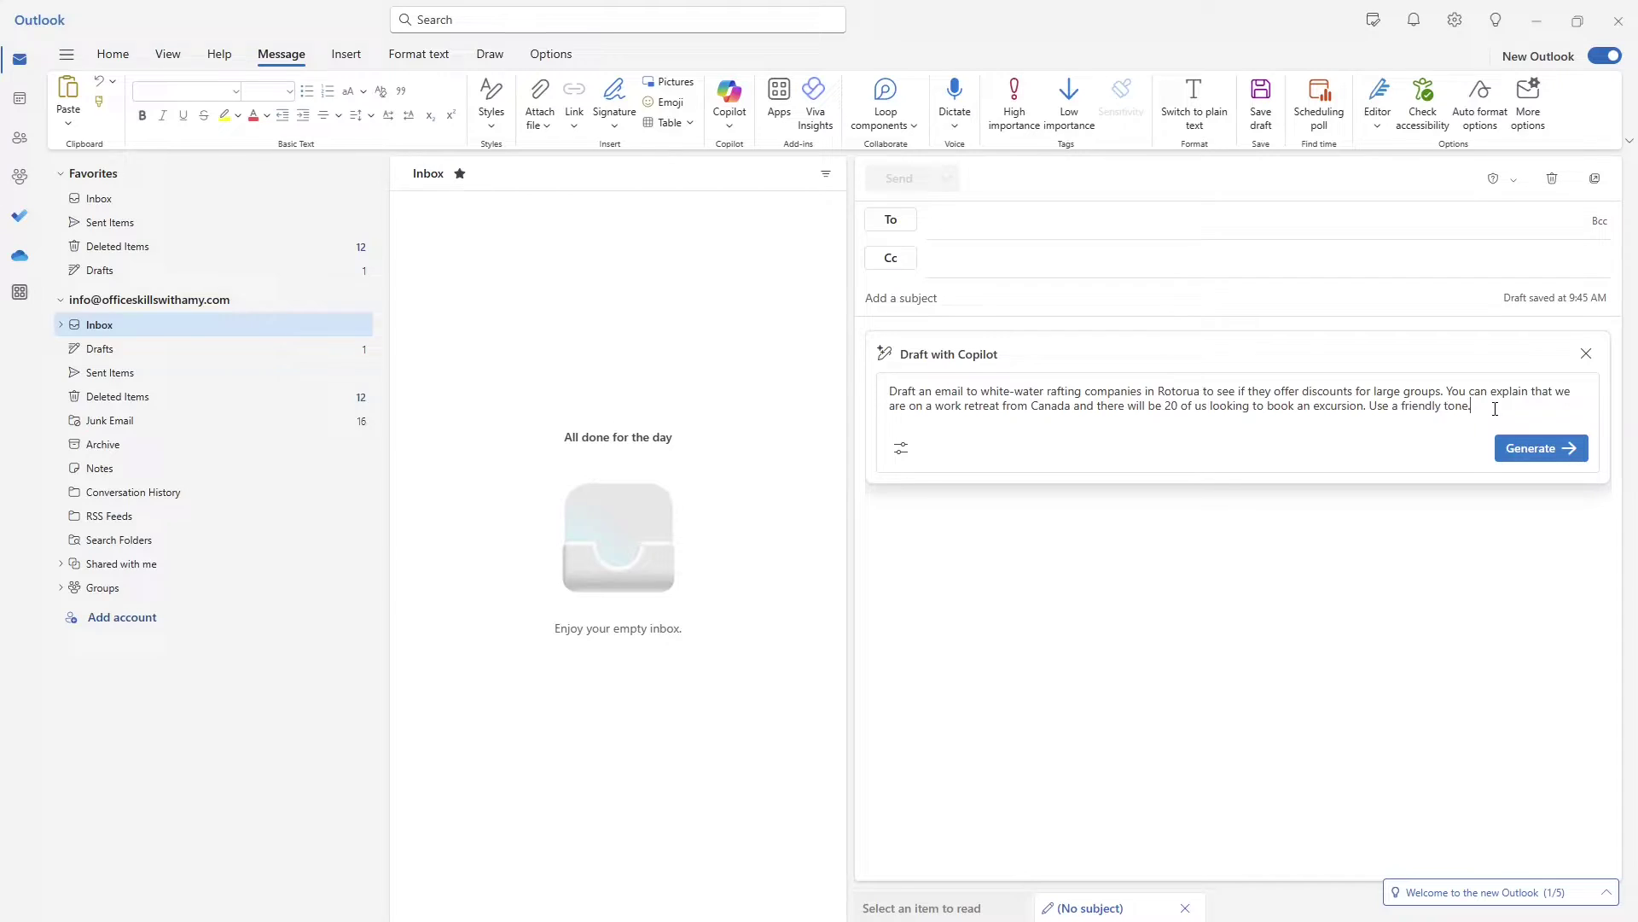
Generate the friendly rafting-discount email draft and begin describing a change to it.
click(1561, 456)
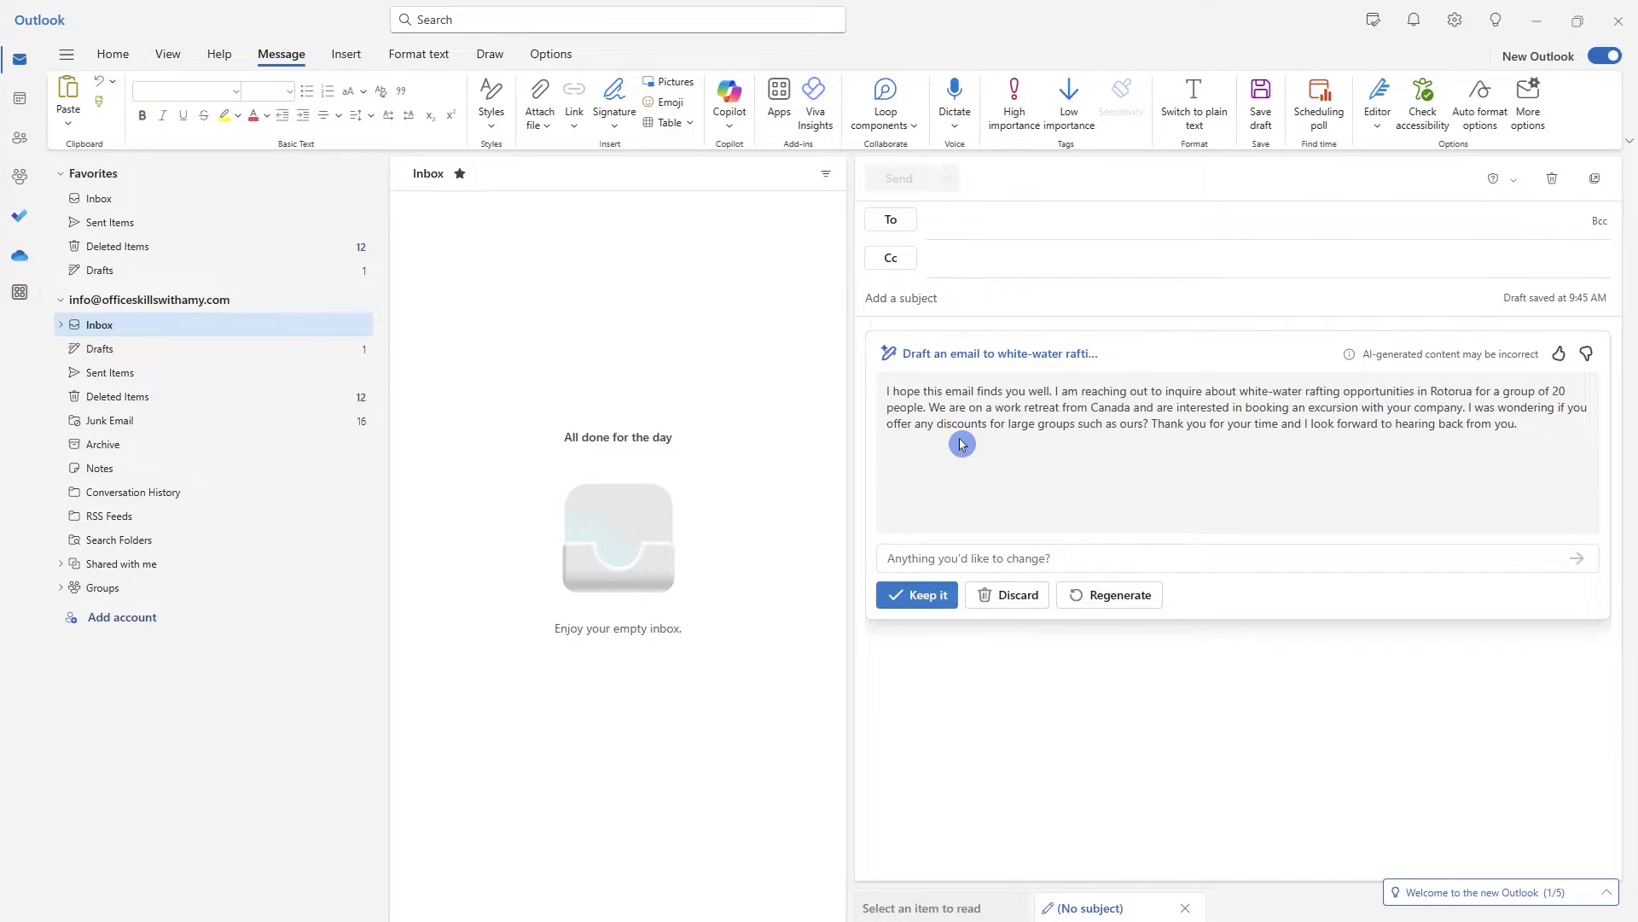
click(1053, 558)
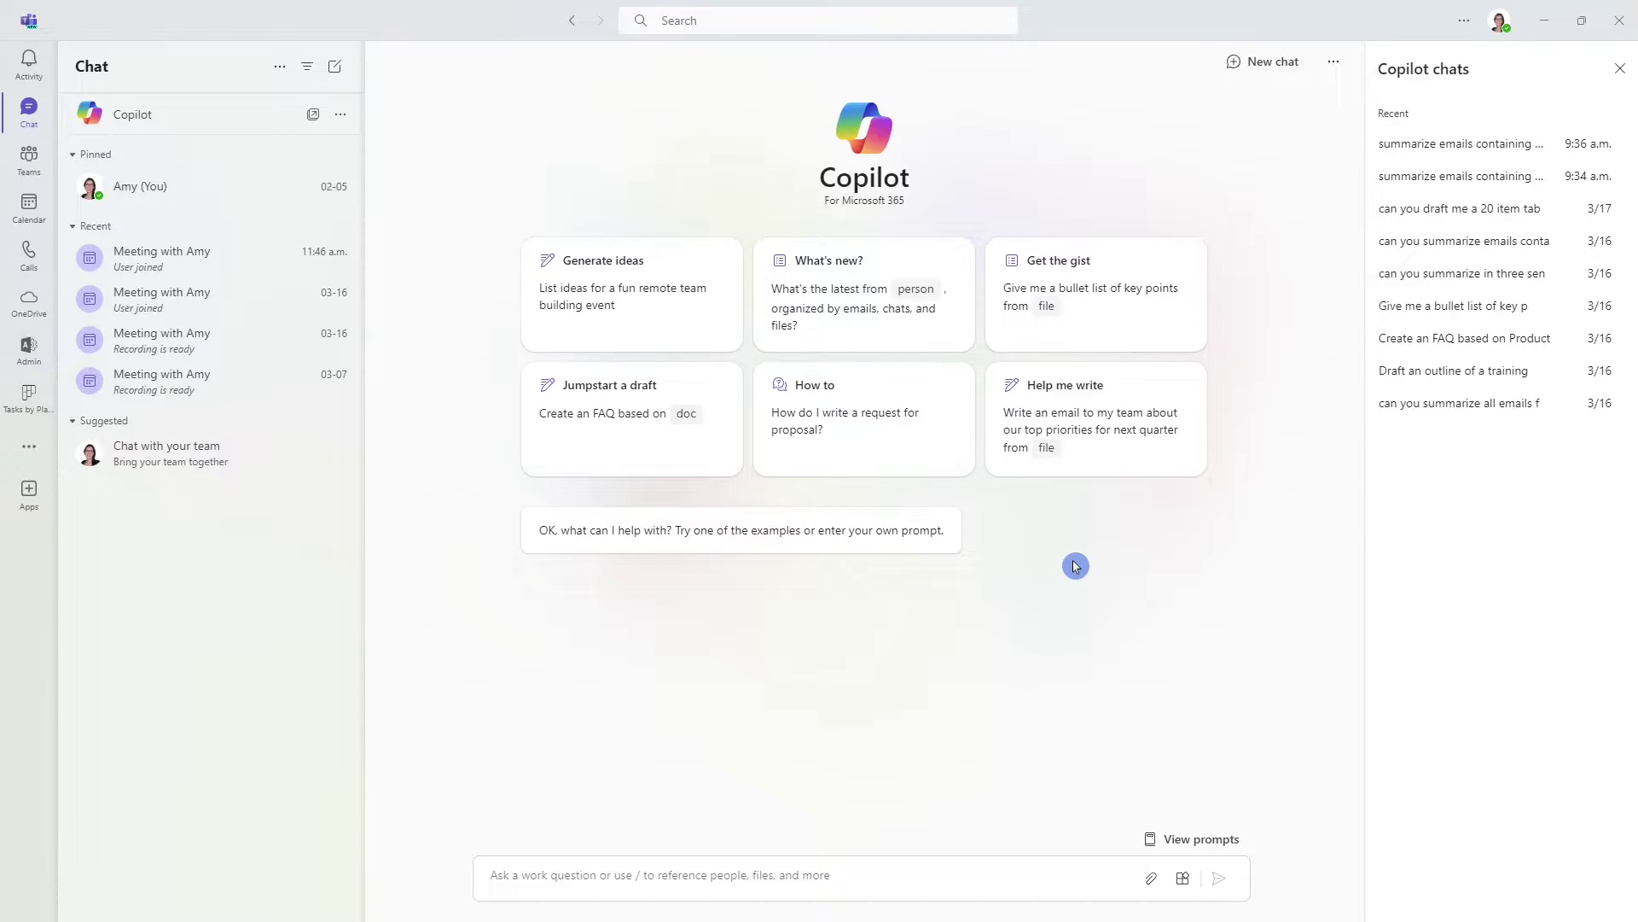
Open the self-chat holding the Loop cards and bring up Copilot beside it.
click(261, 199)
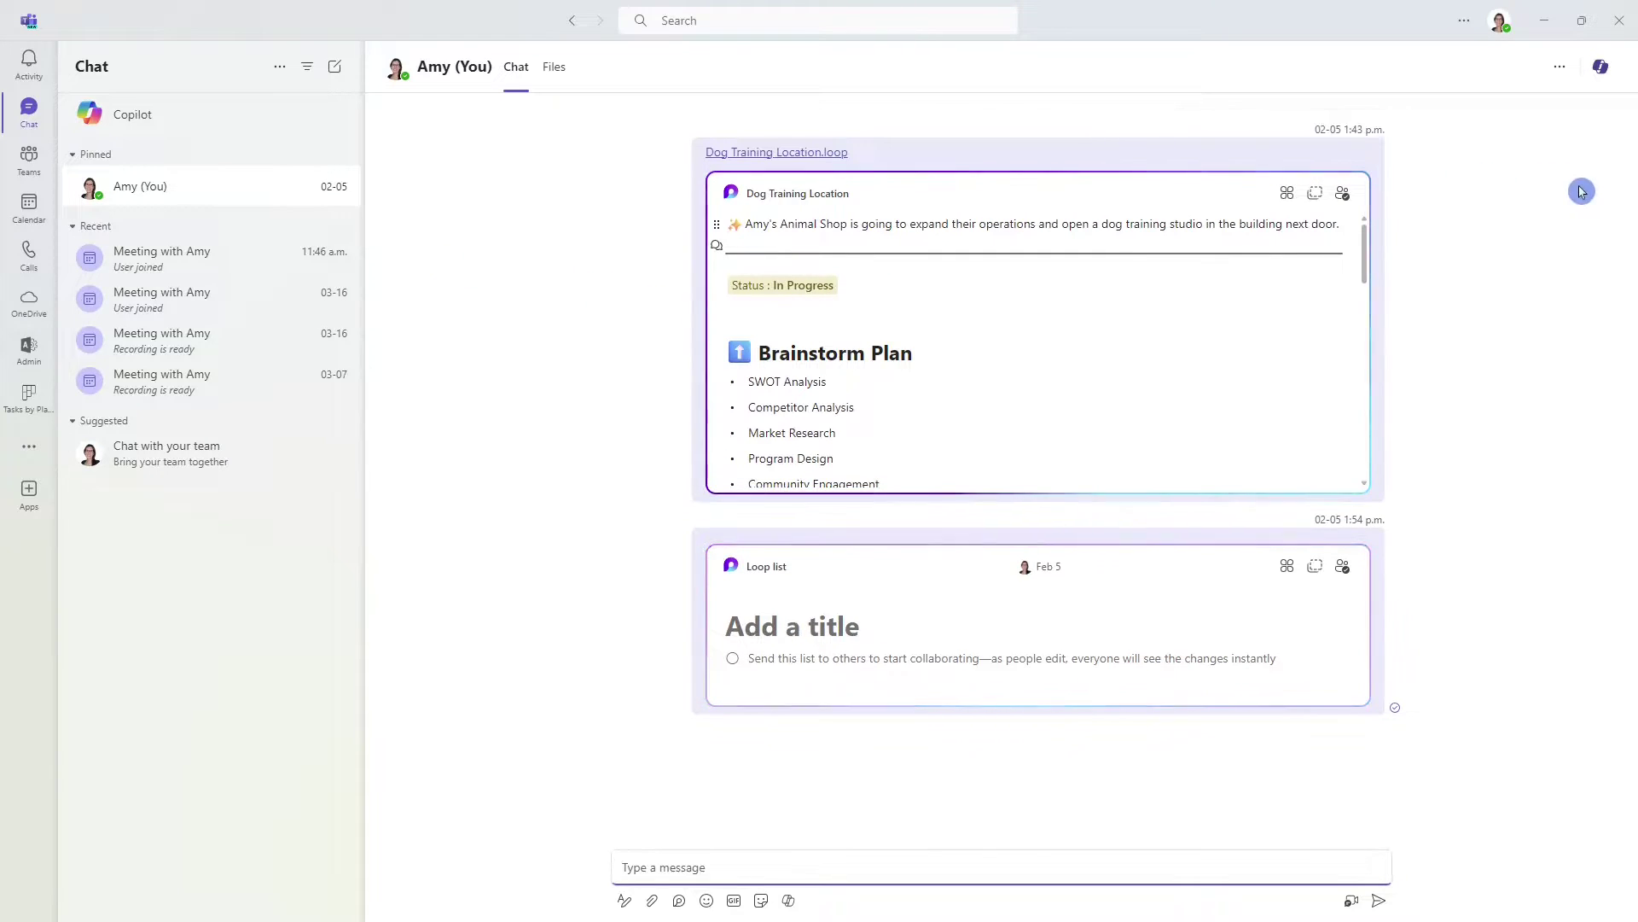
click(1601, 67)
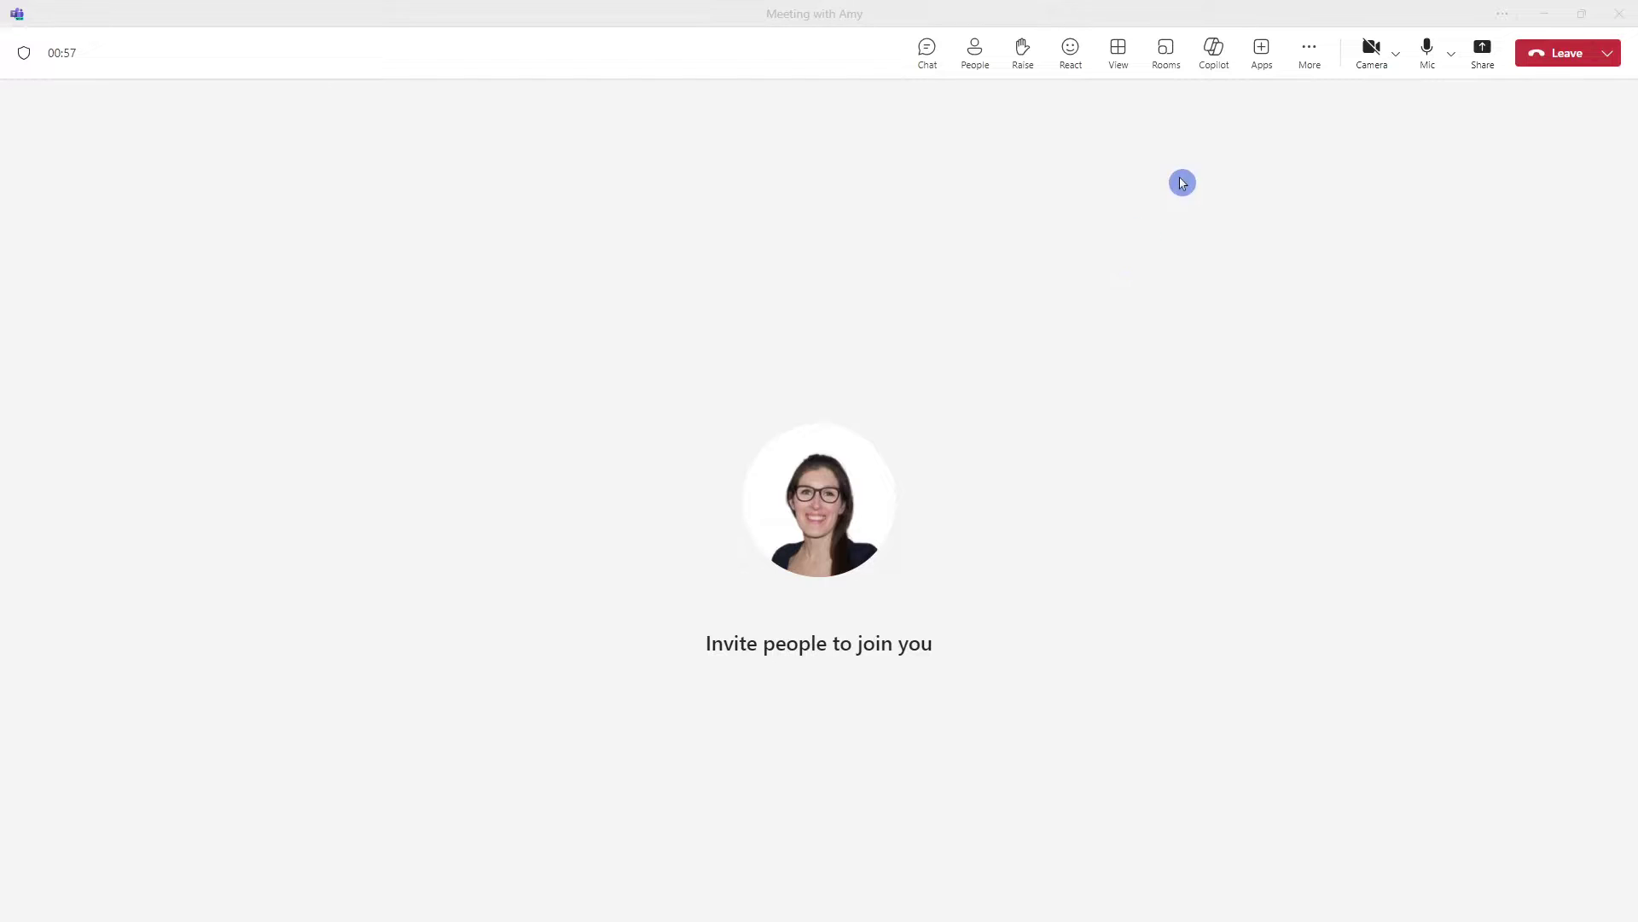
Open the Copilot pane from the meeting toolbar.
click(1221, 67)
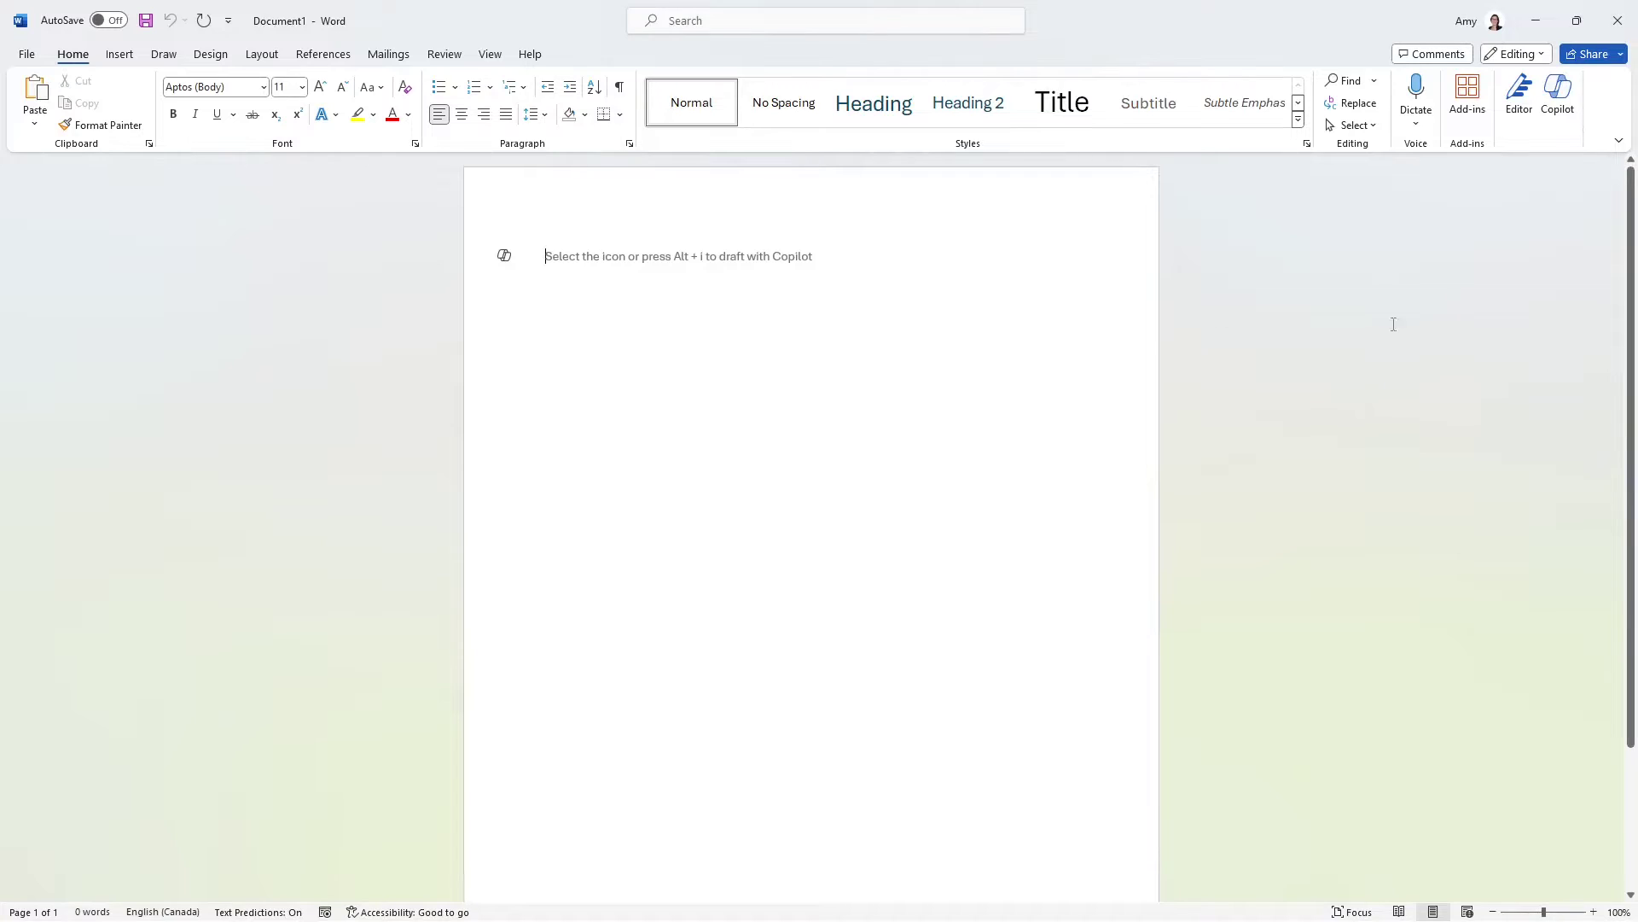
Have Copilot draft a manual on training a herding dog to herd sheep in Document1.
click(1568, 108)
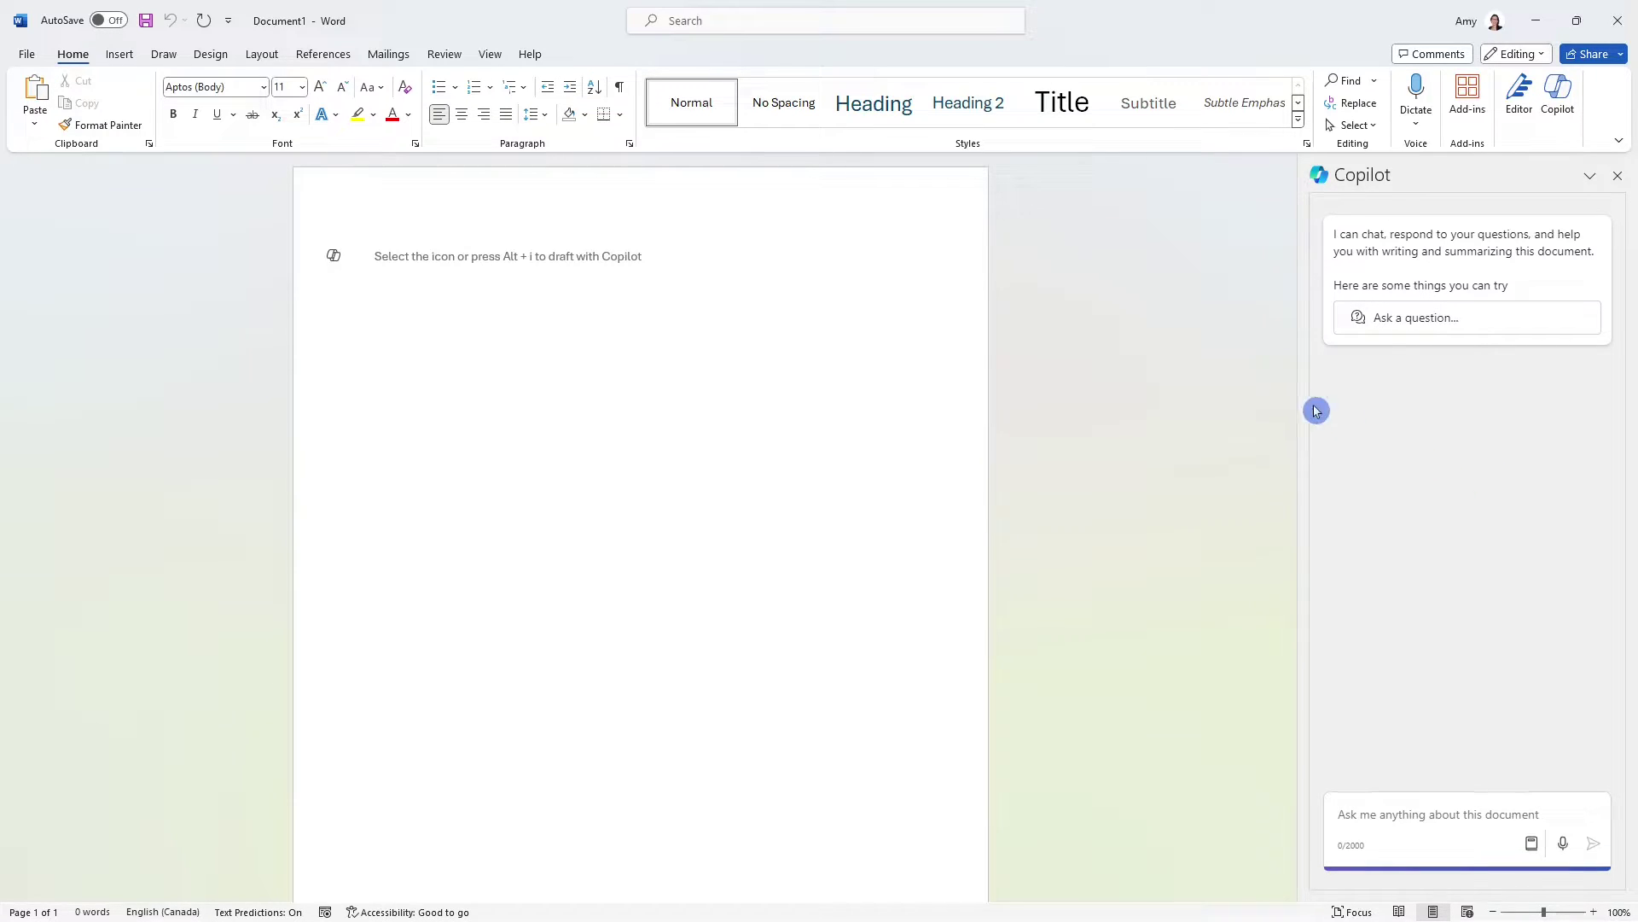
click(387, 266)
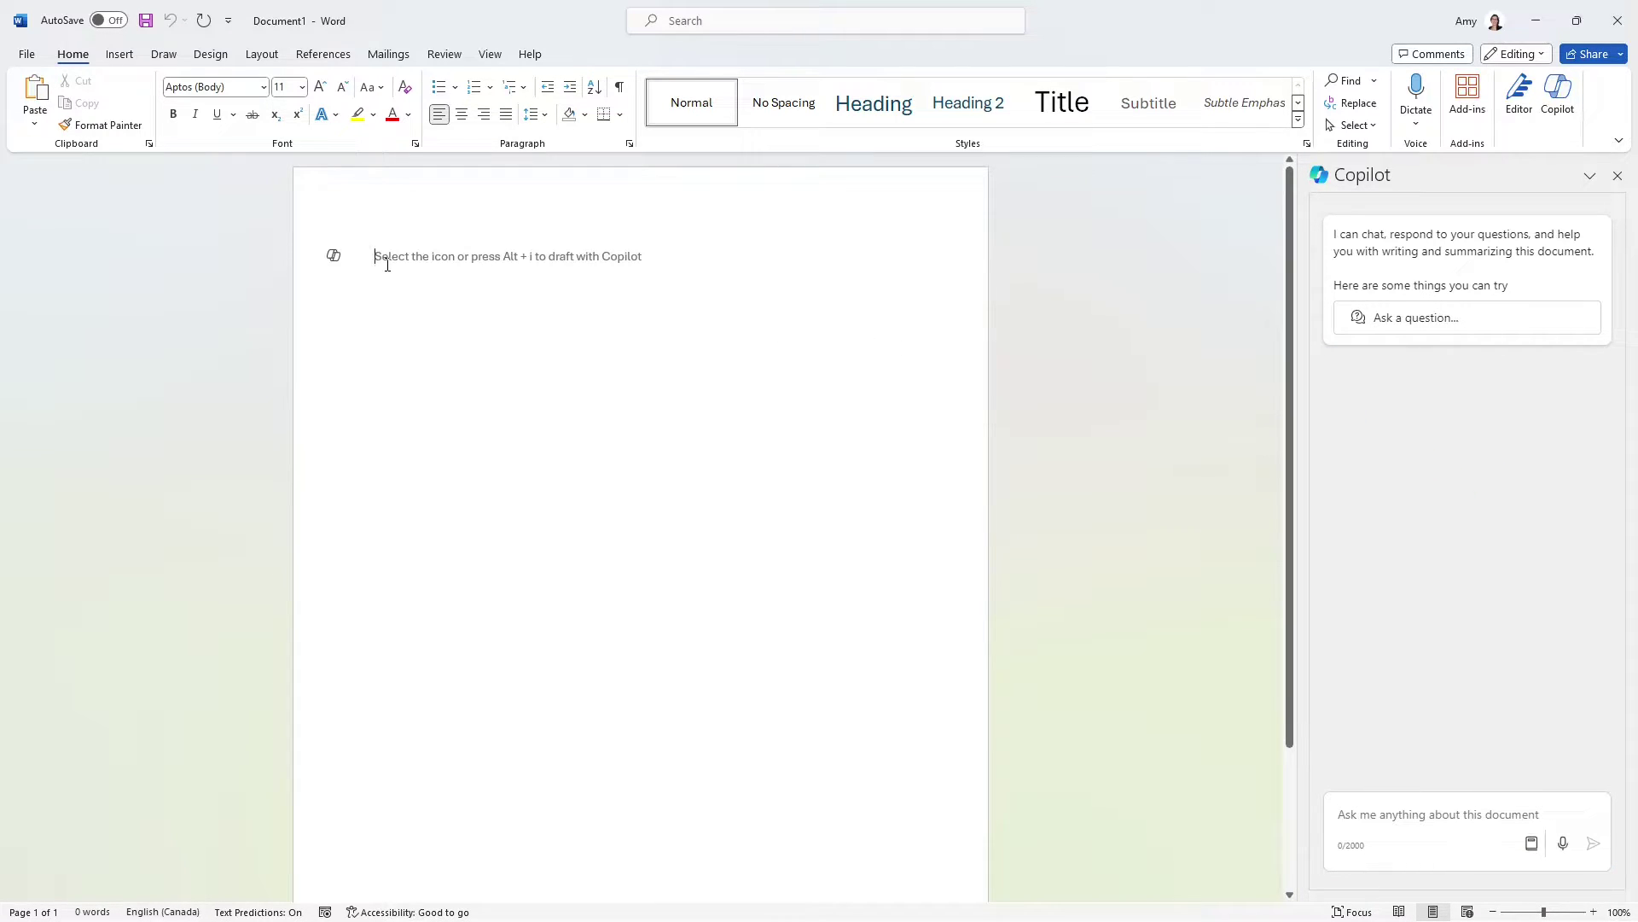
click(339, 264)
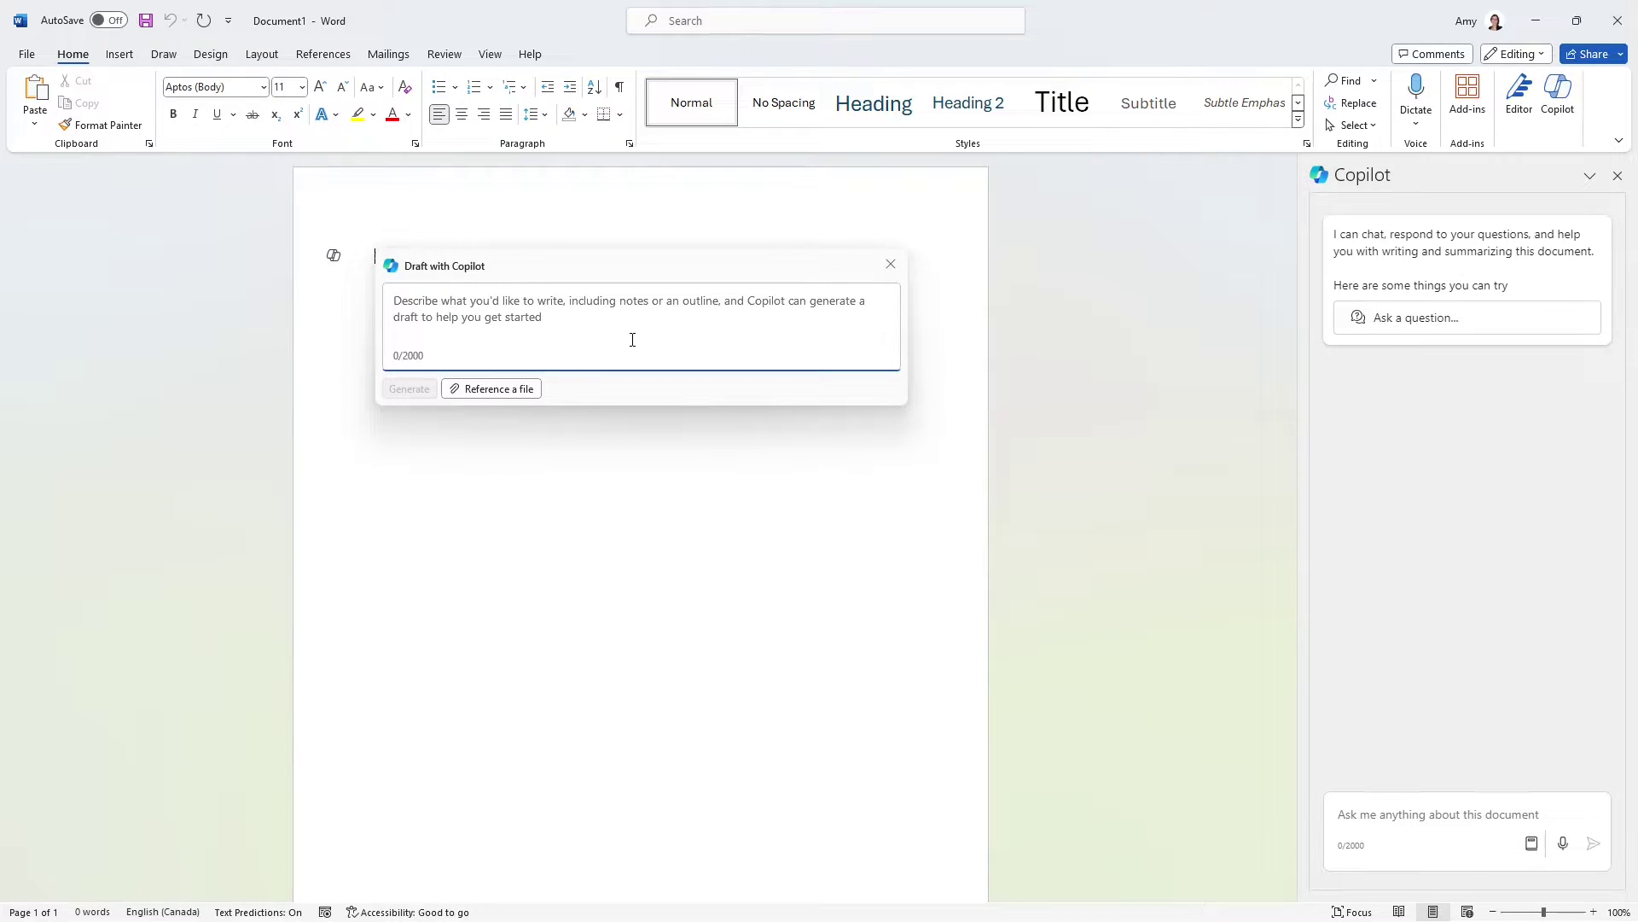
text(Draft a training manual on how to train a herding dog to herd sheep)
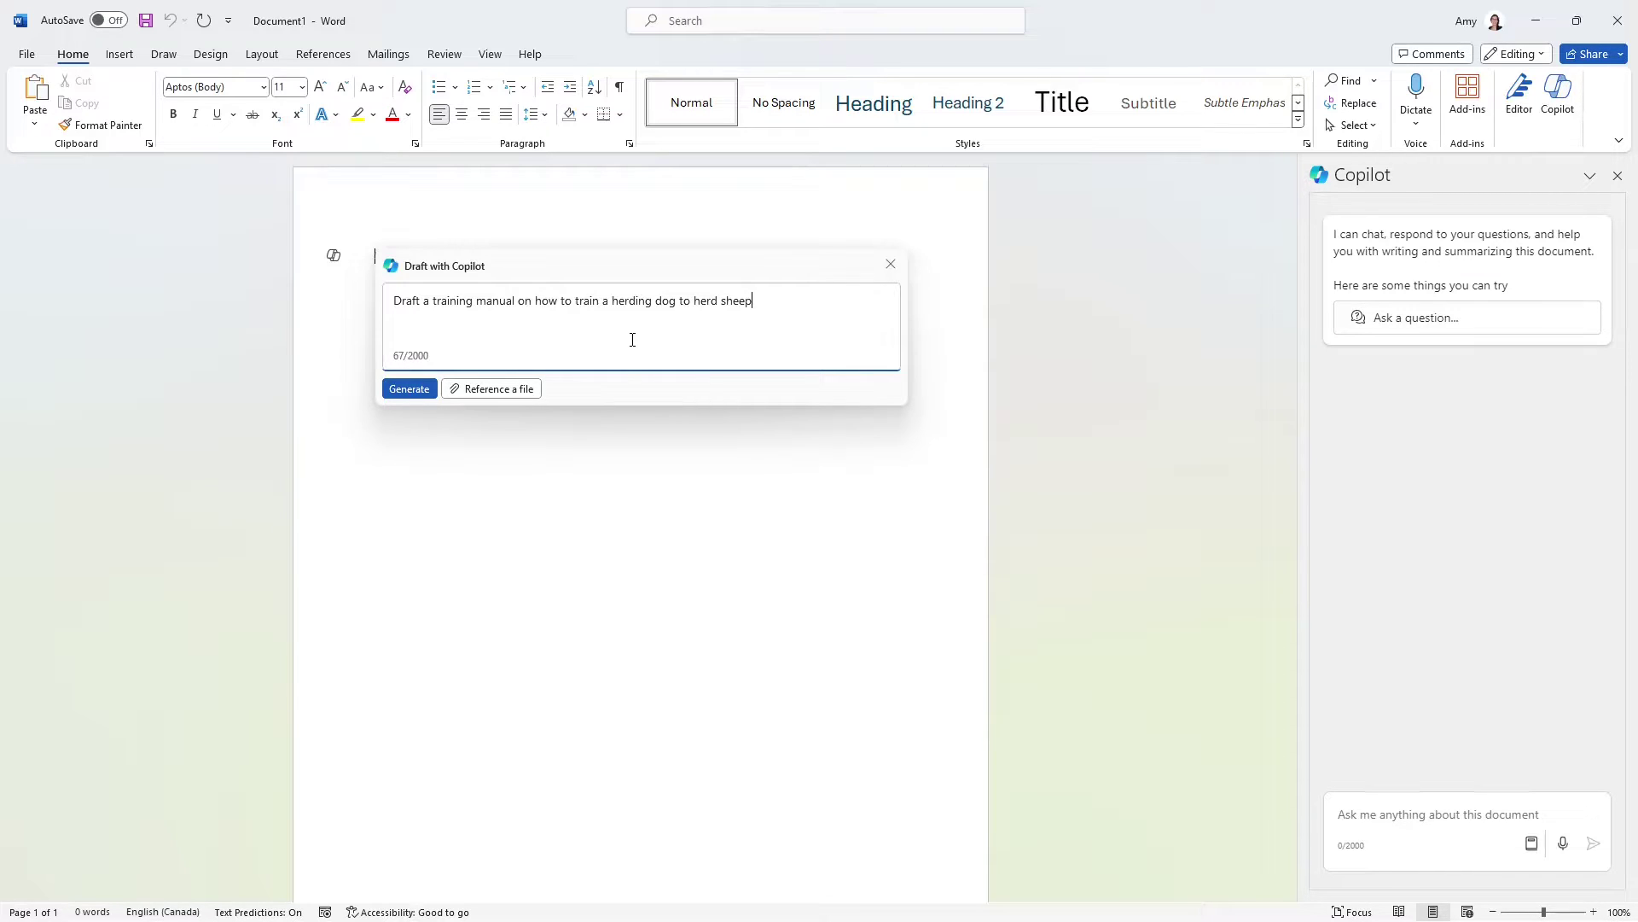
click(409, 391)
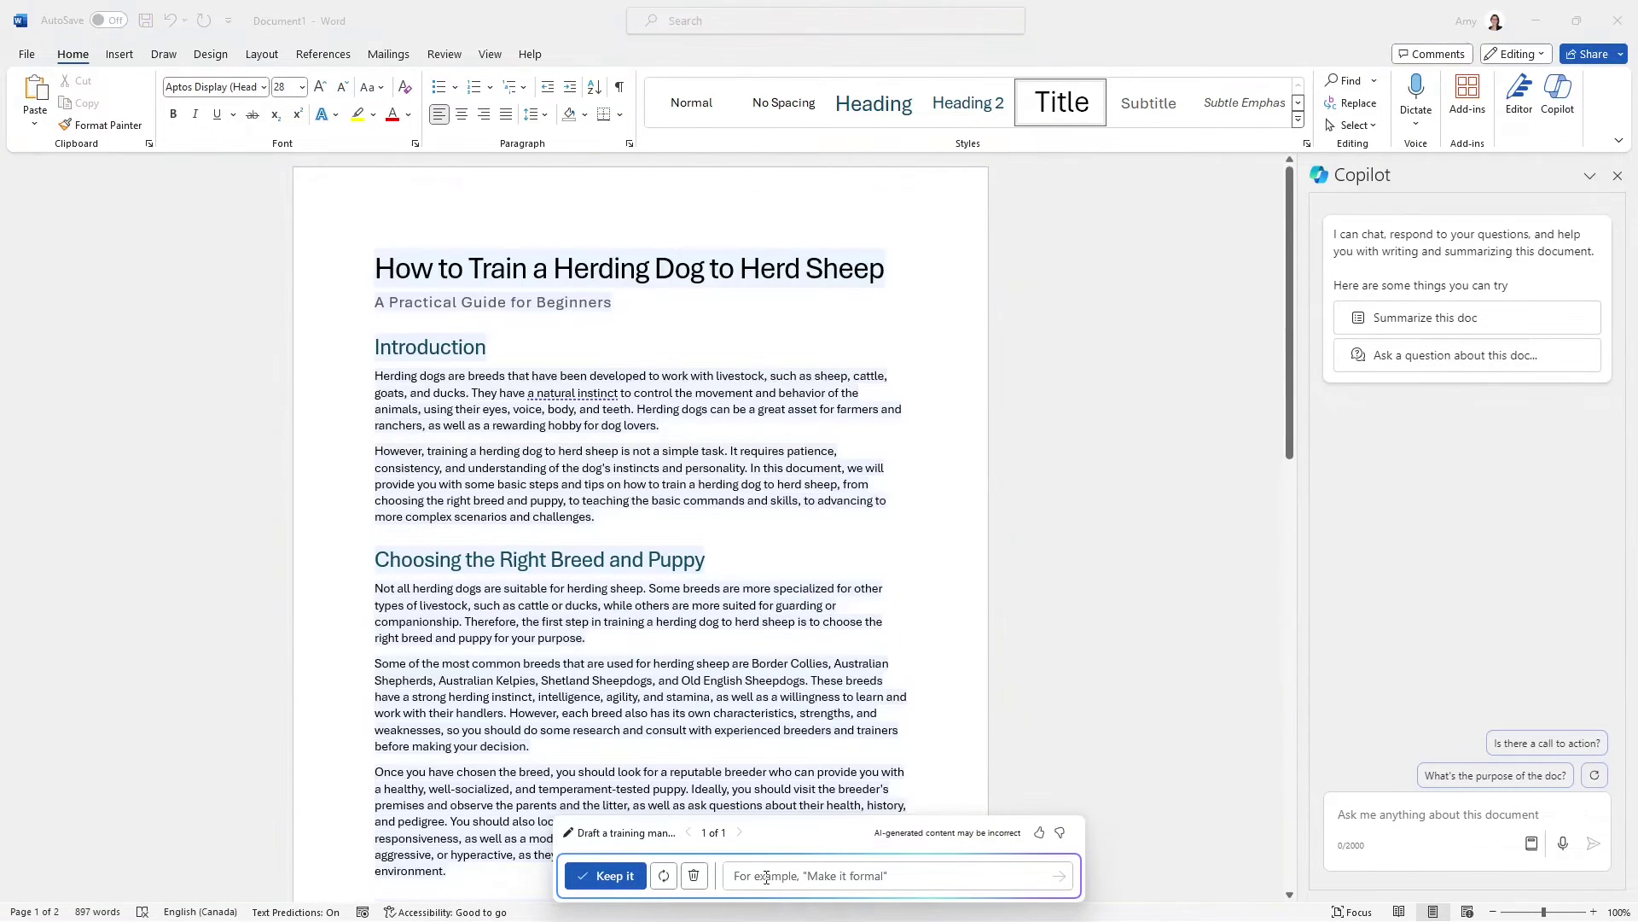
Keep the generated herding-dog training manual in the document.
click(763, 878)
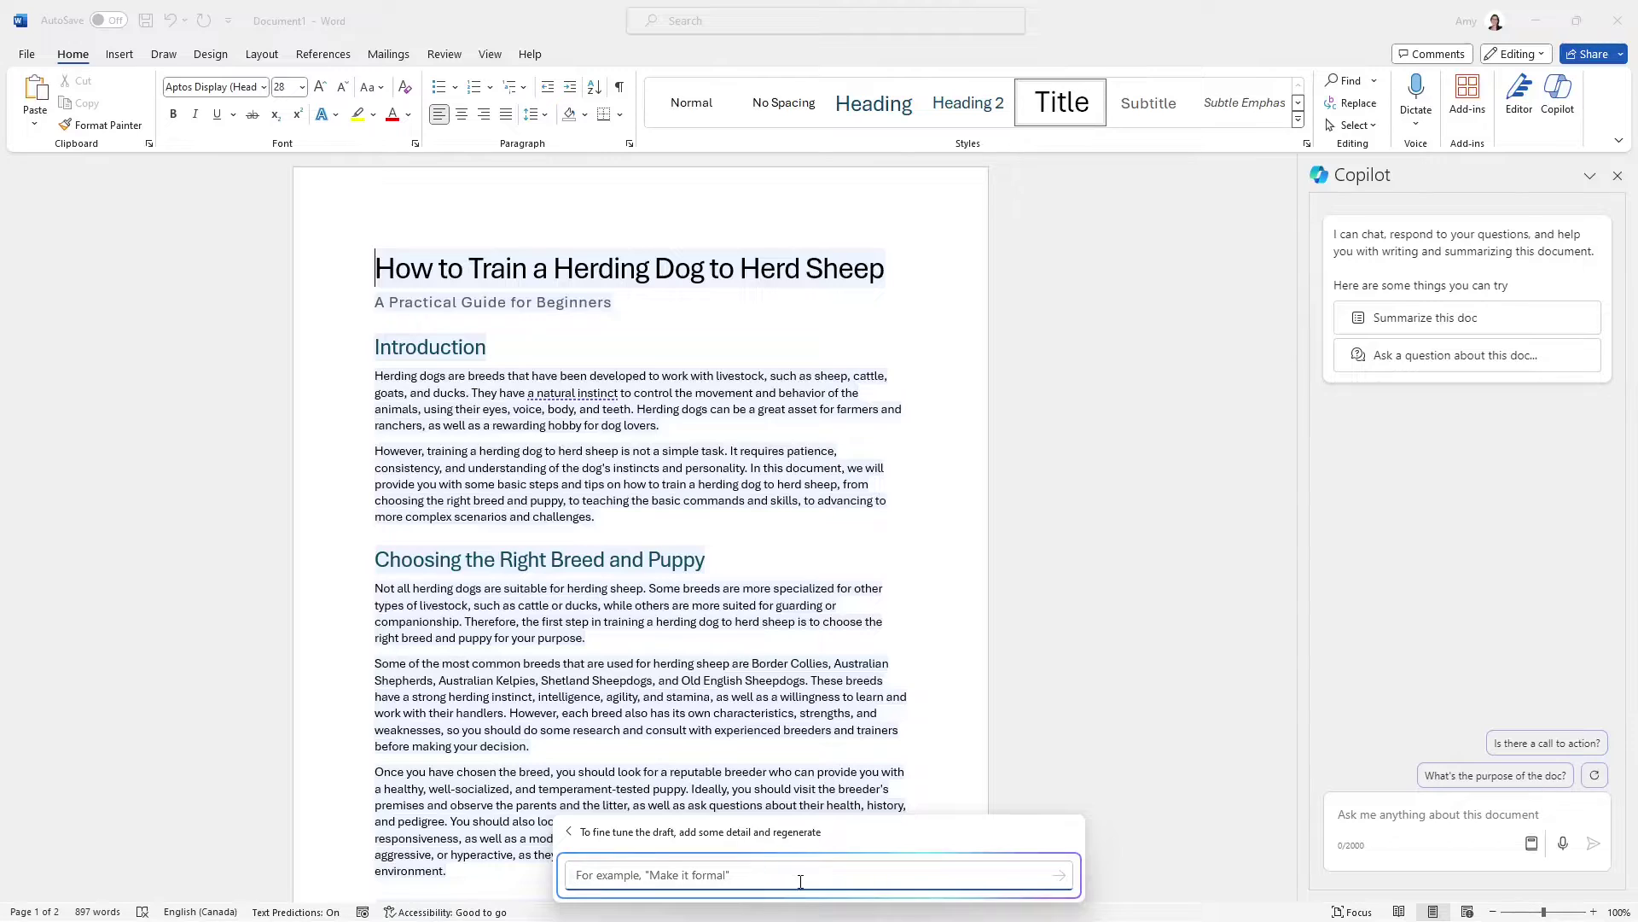
text(mak)
click(576, 836)
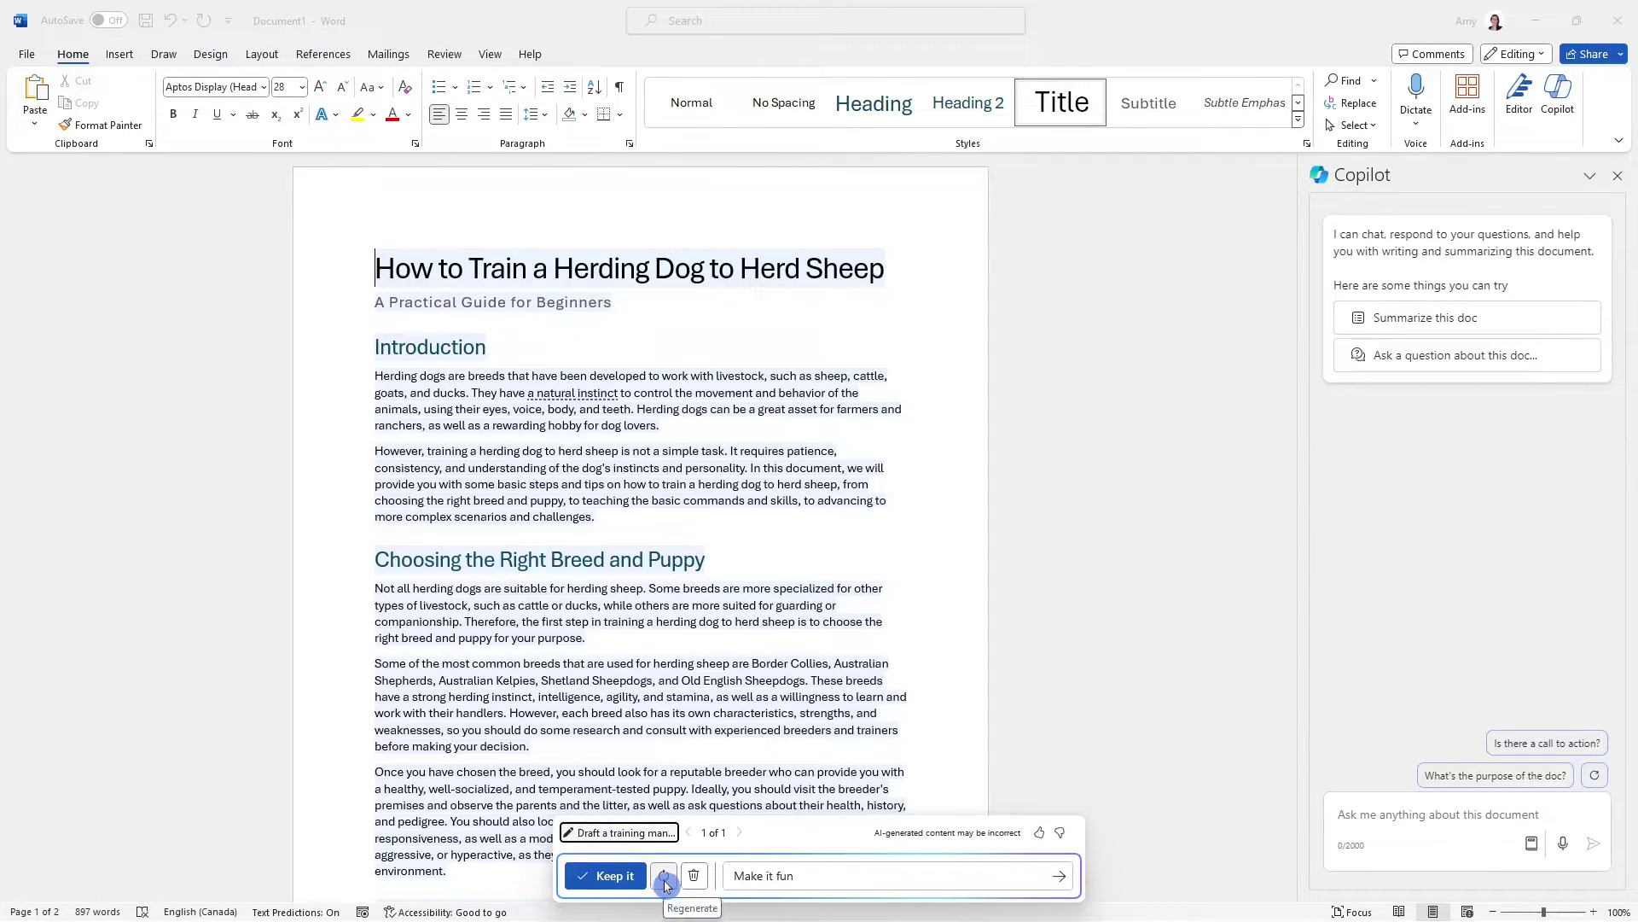
click(621, 886)
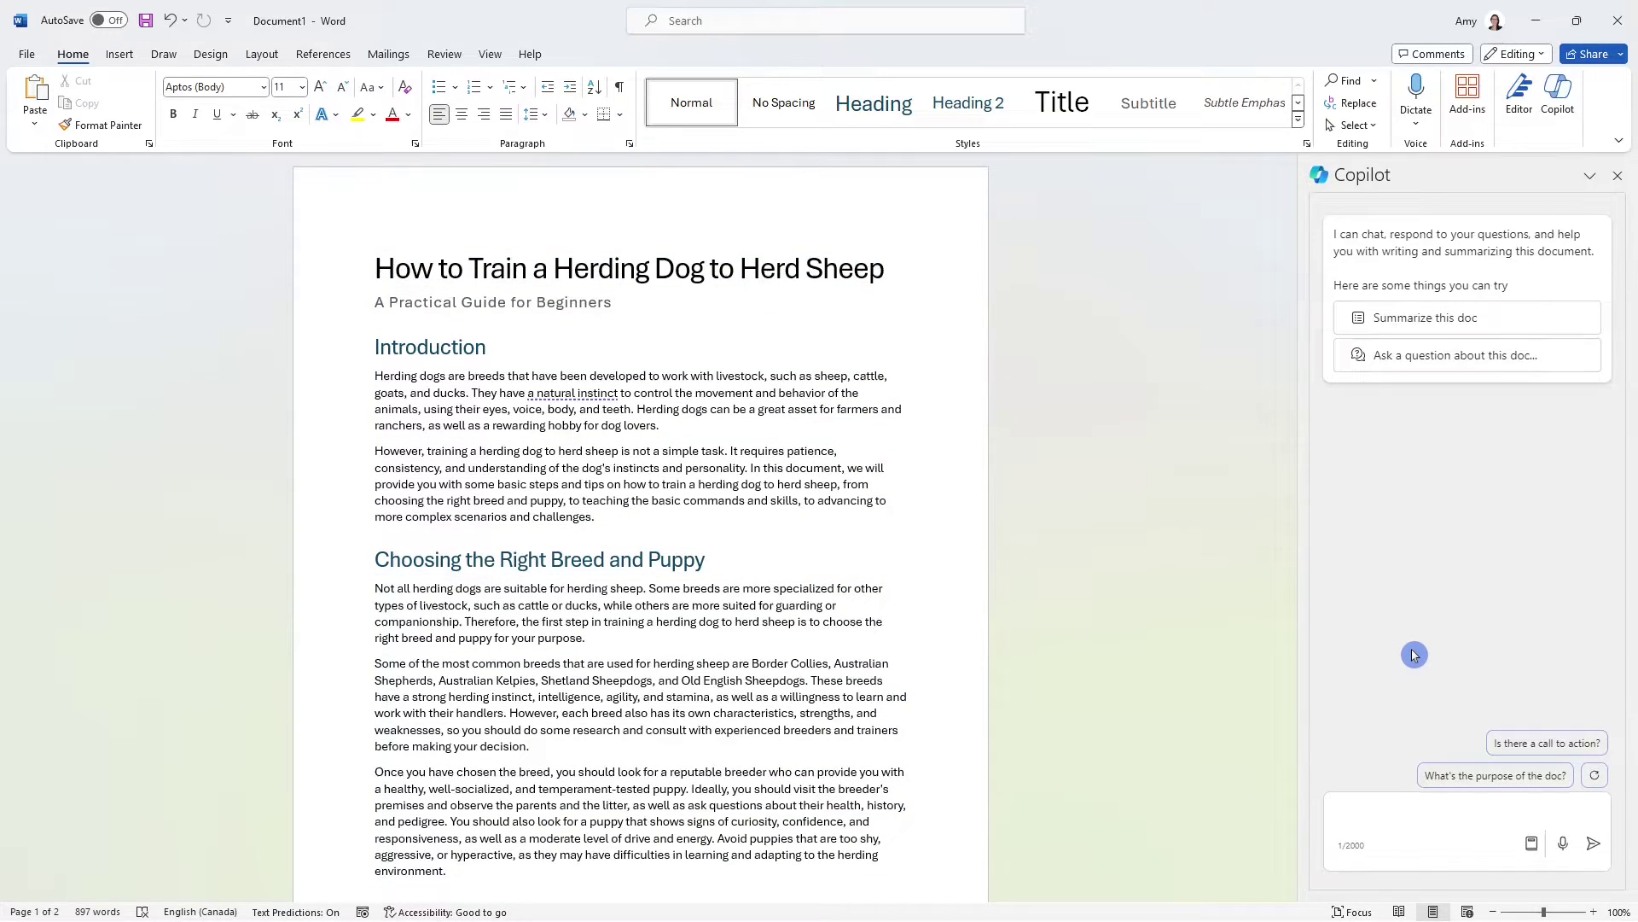
Ask Copilot 'What is an Australian Cattle Dog'.
click(1392, 812)
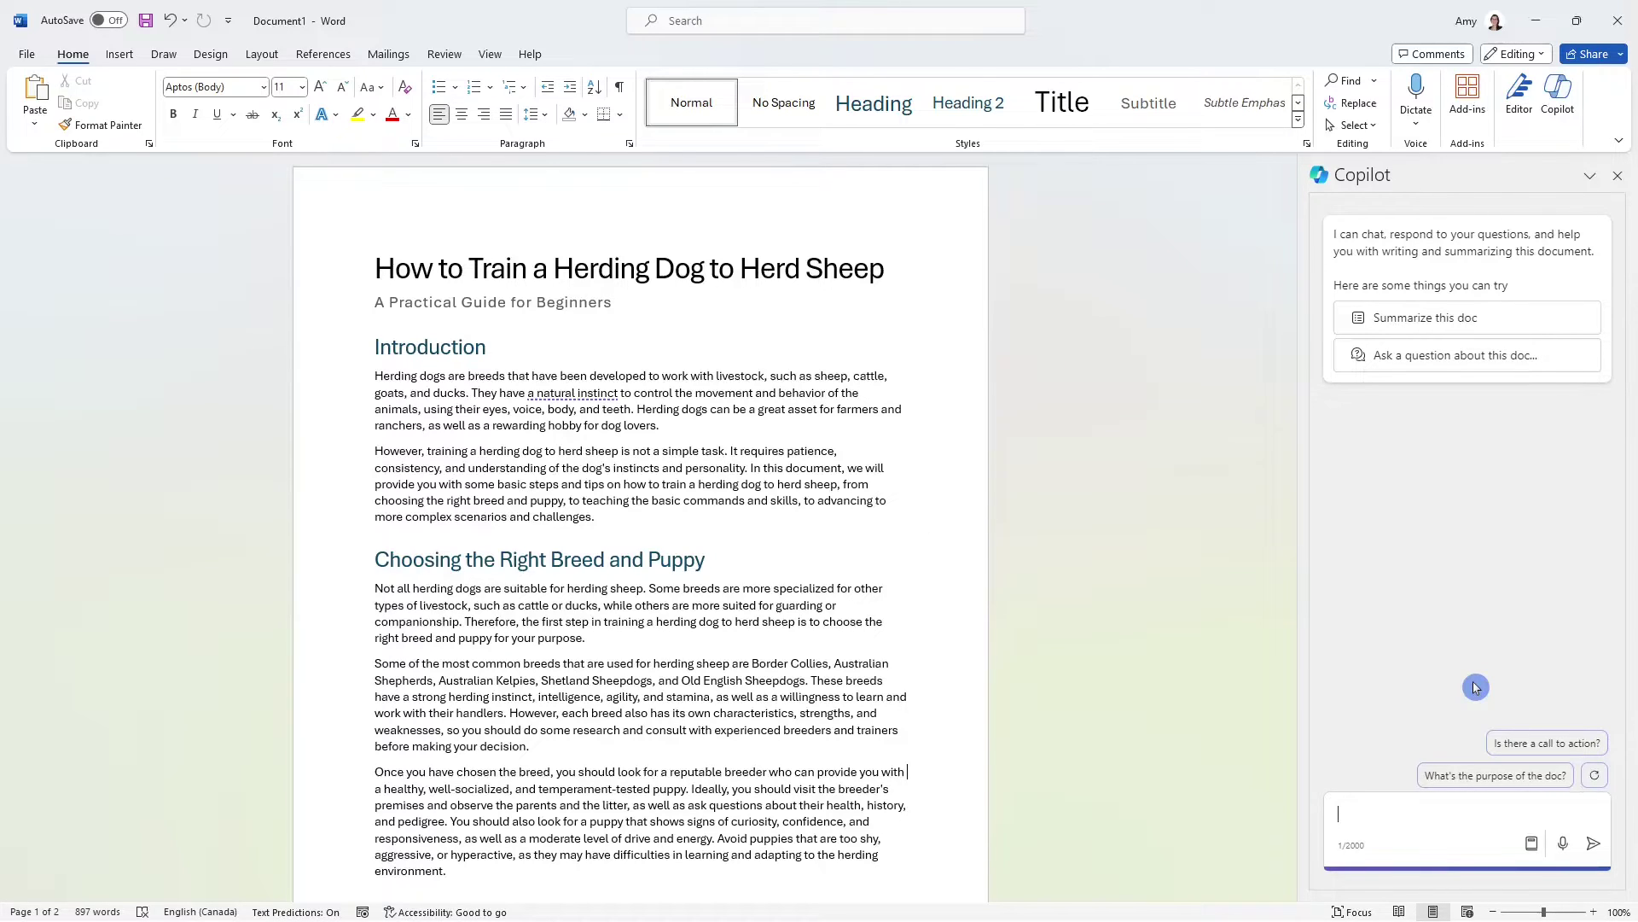
text(What is an Australian Cattle Dog)
key(Return)
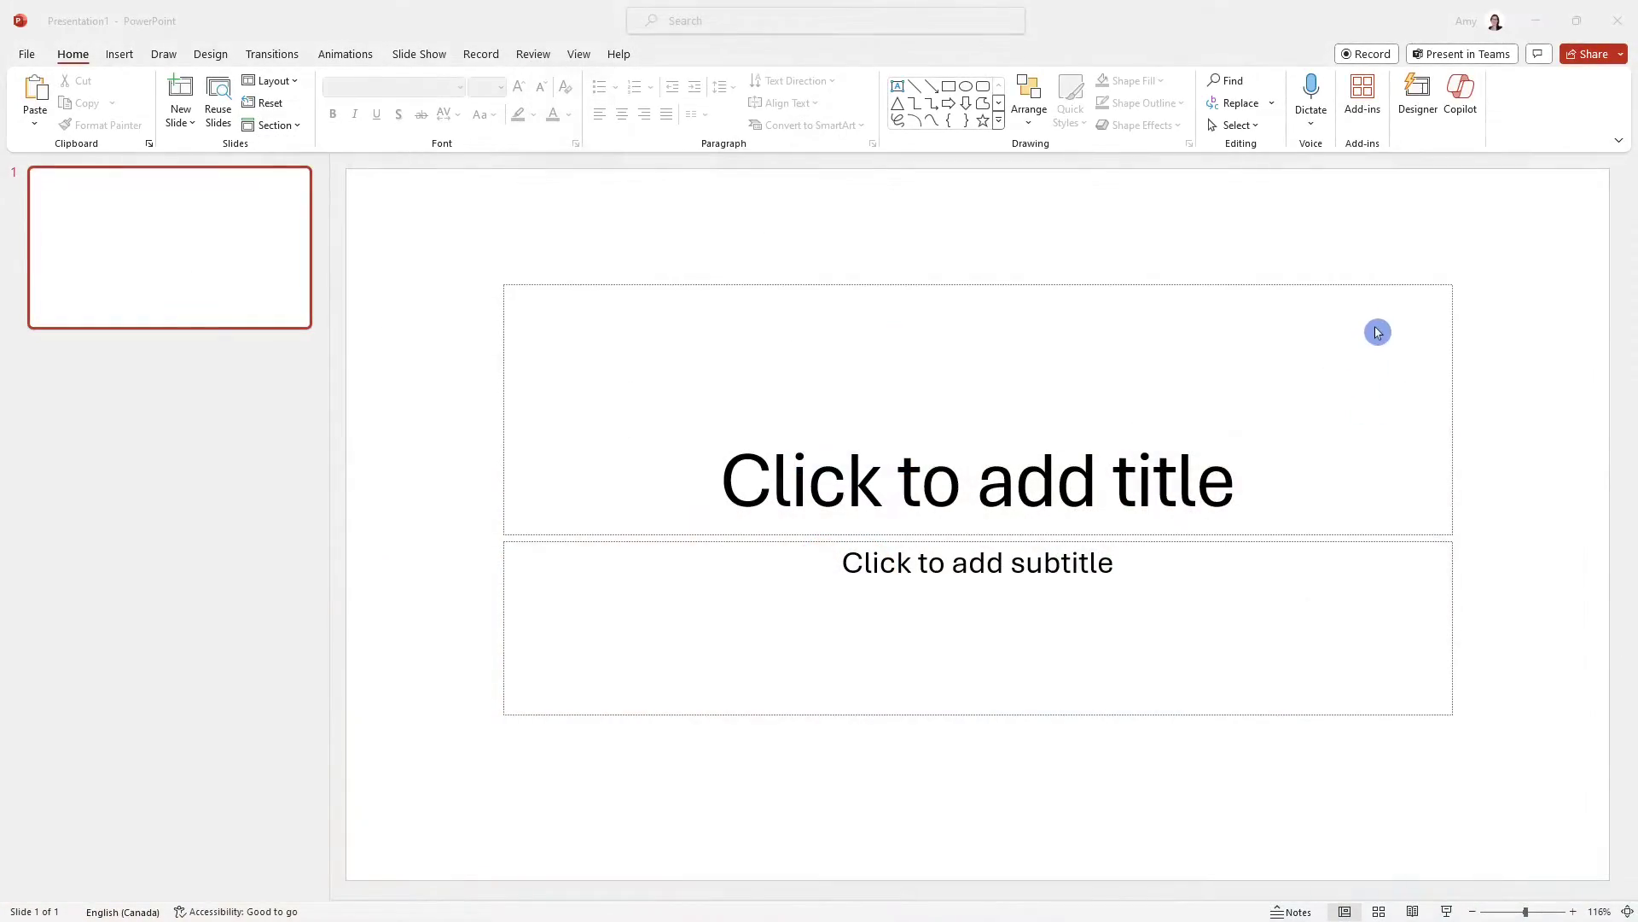
Have Copilot create a presentation from New Zealand Work Retreat.docx.
click(1470, 93)
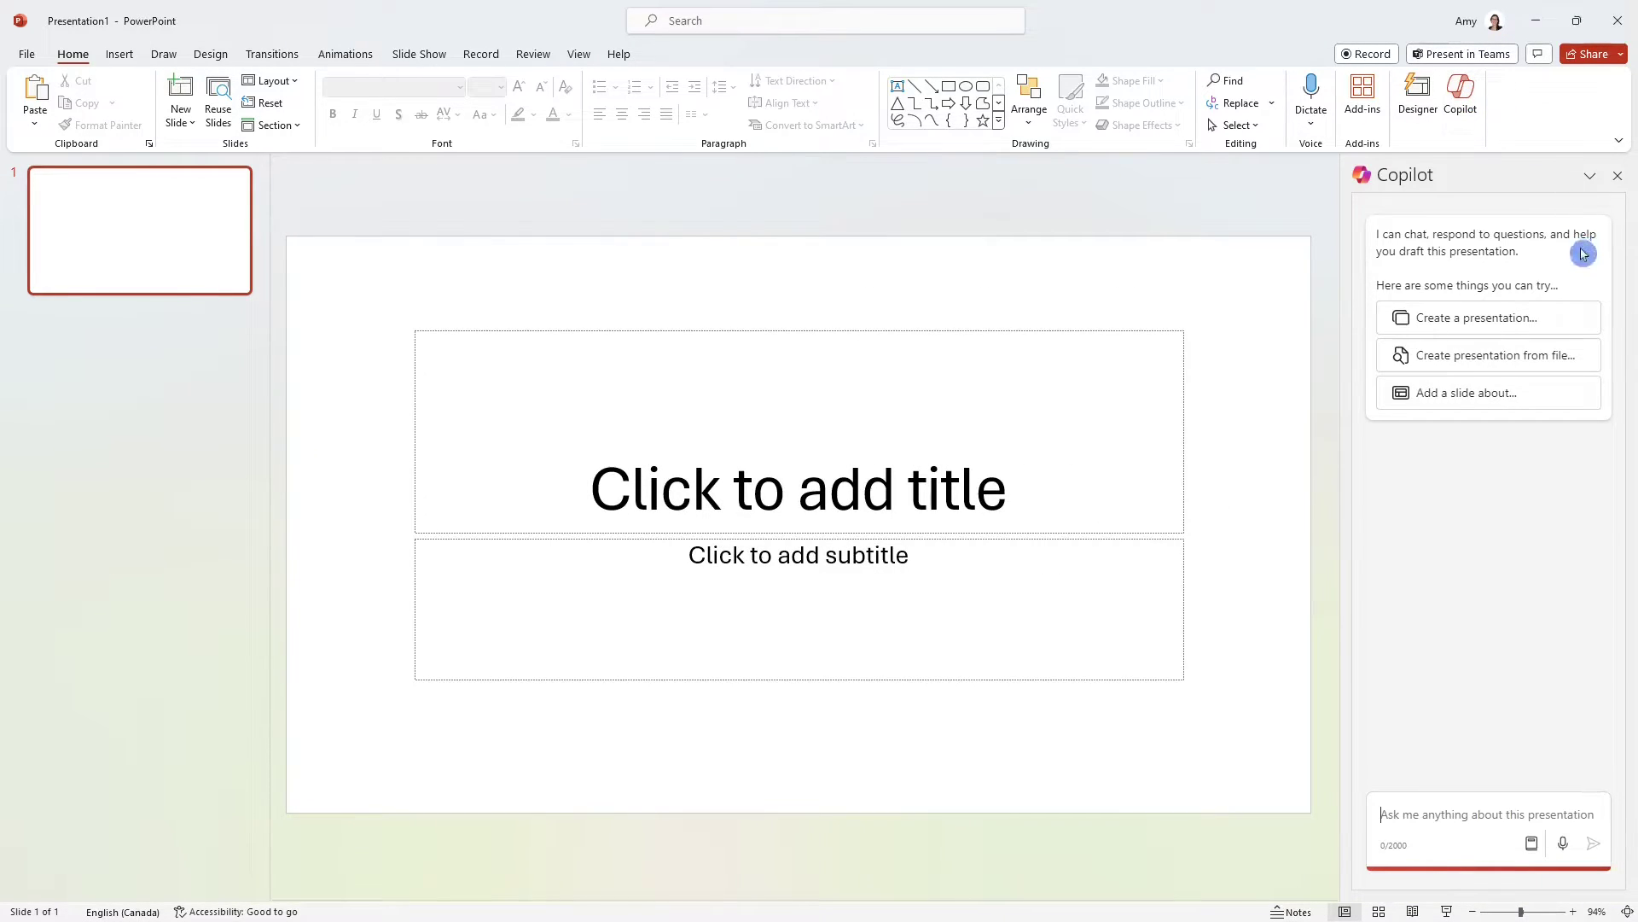
click(1586, 364)
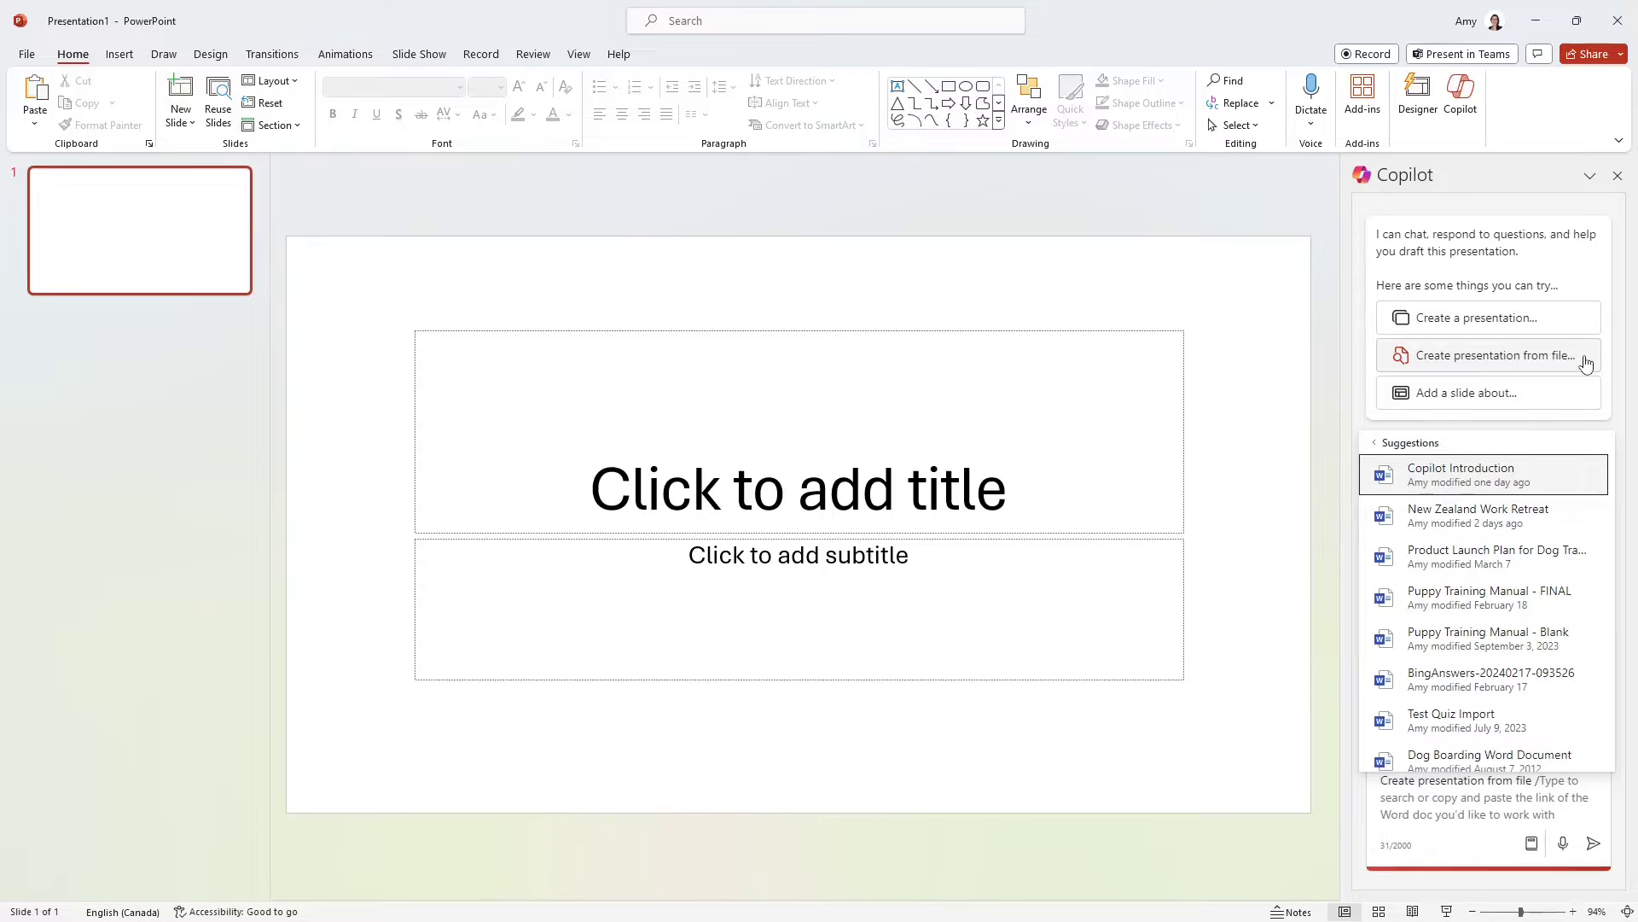
click(1499, 516)
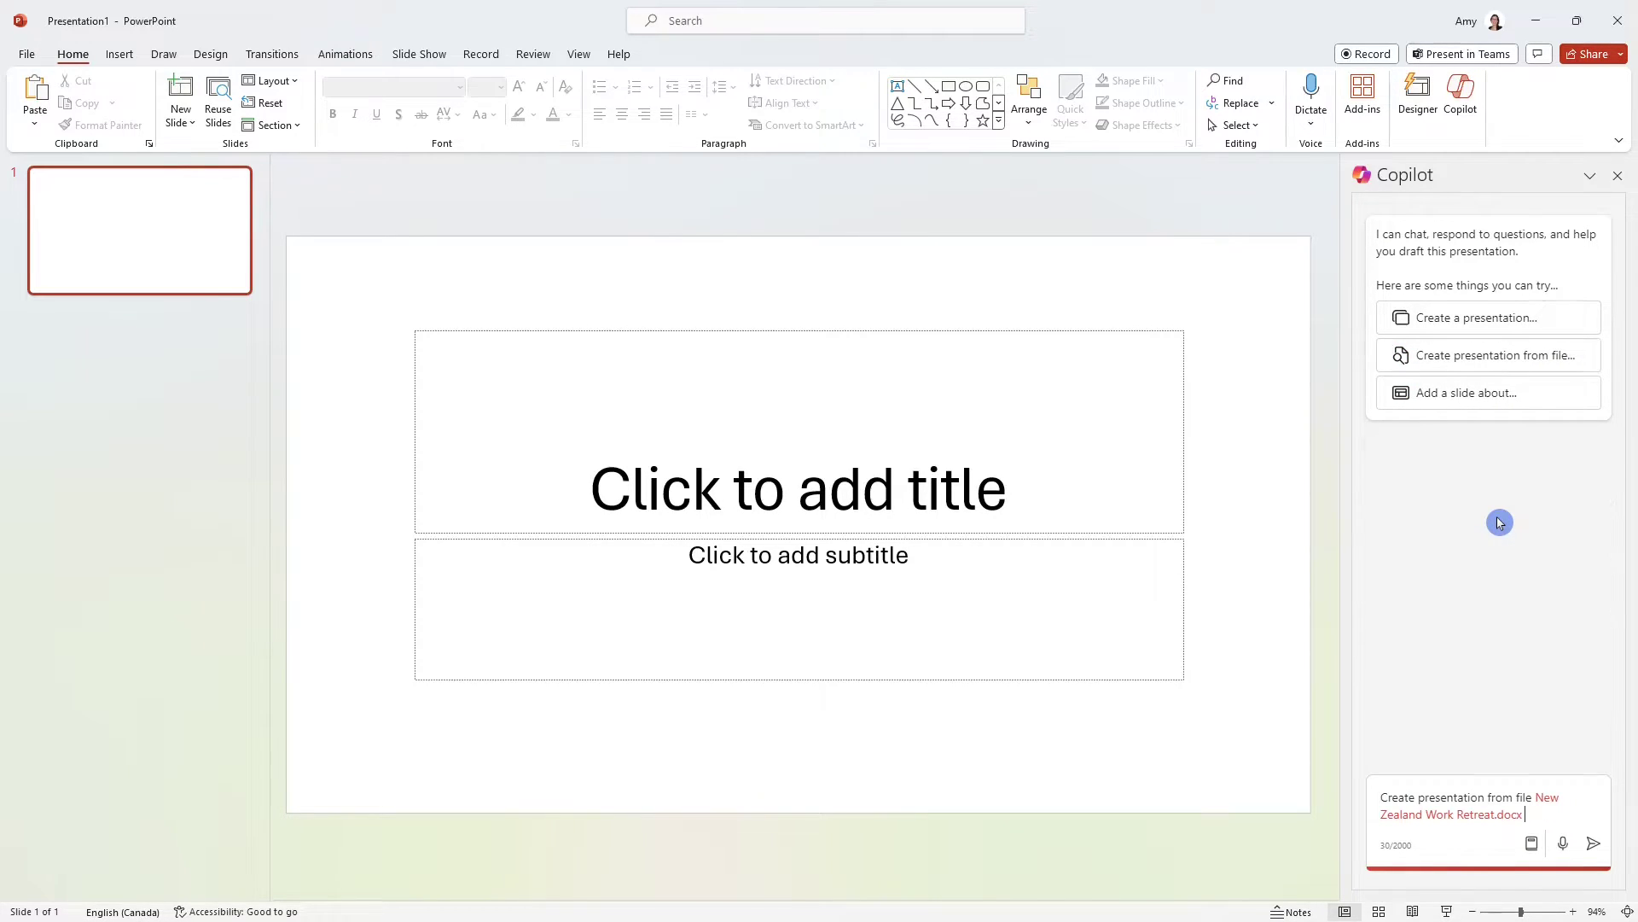
key(Return)
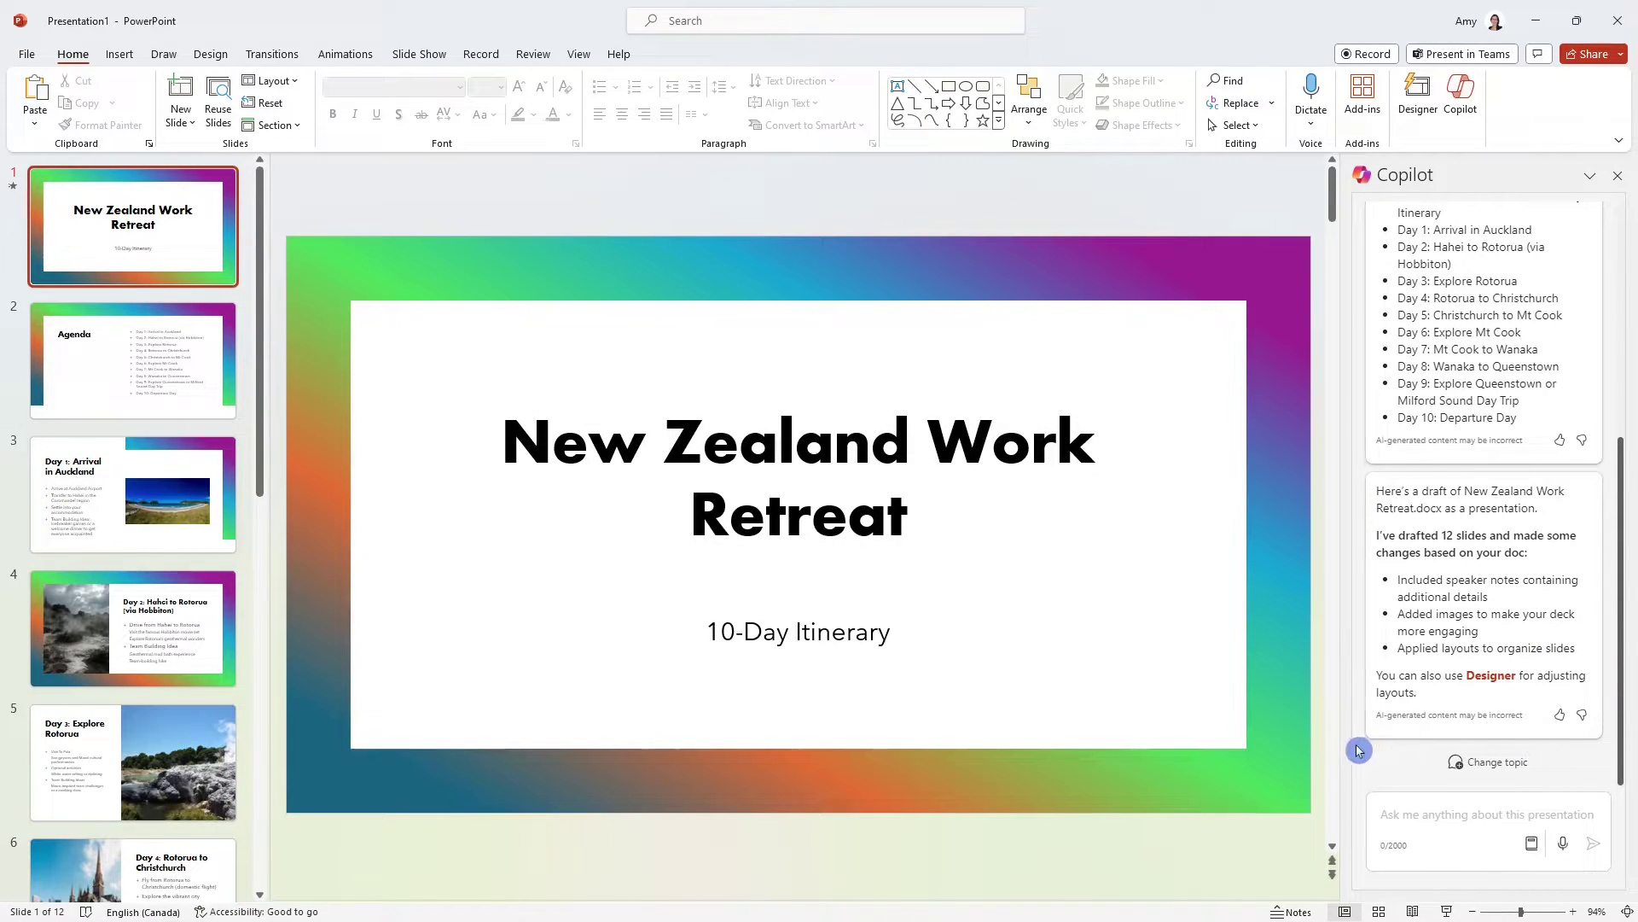
Review the Agenda, Day 1 and Day 2 slides, then show Designer ideas for Day 2.
click(154, 340)
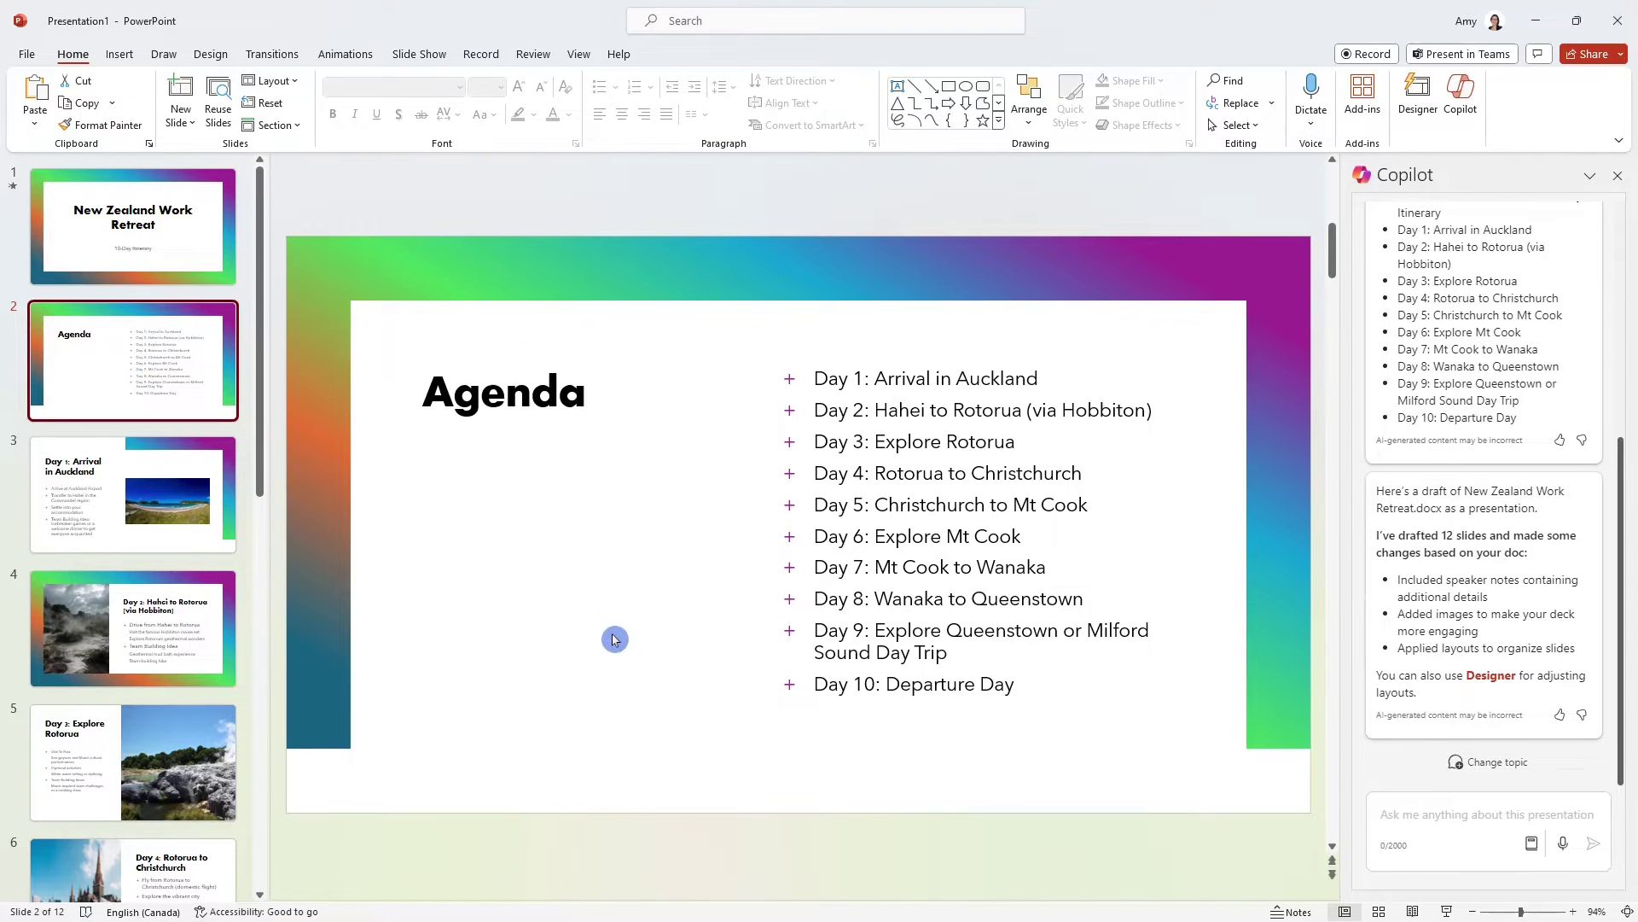
click(614, 639)
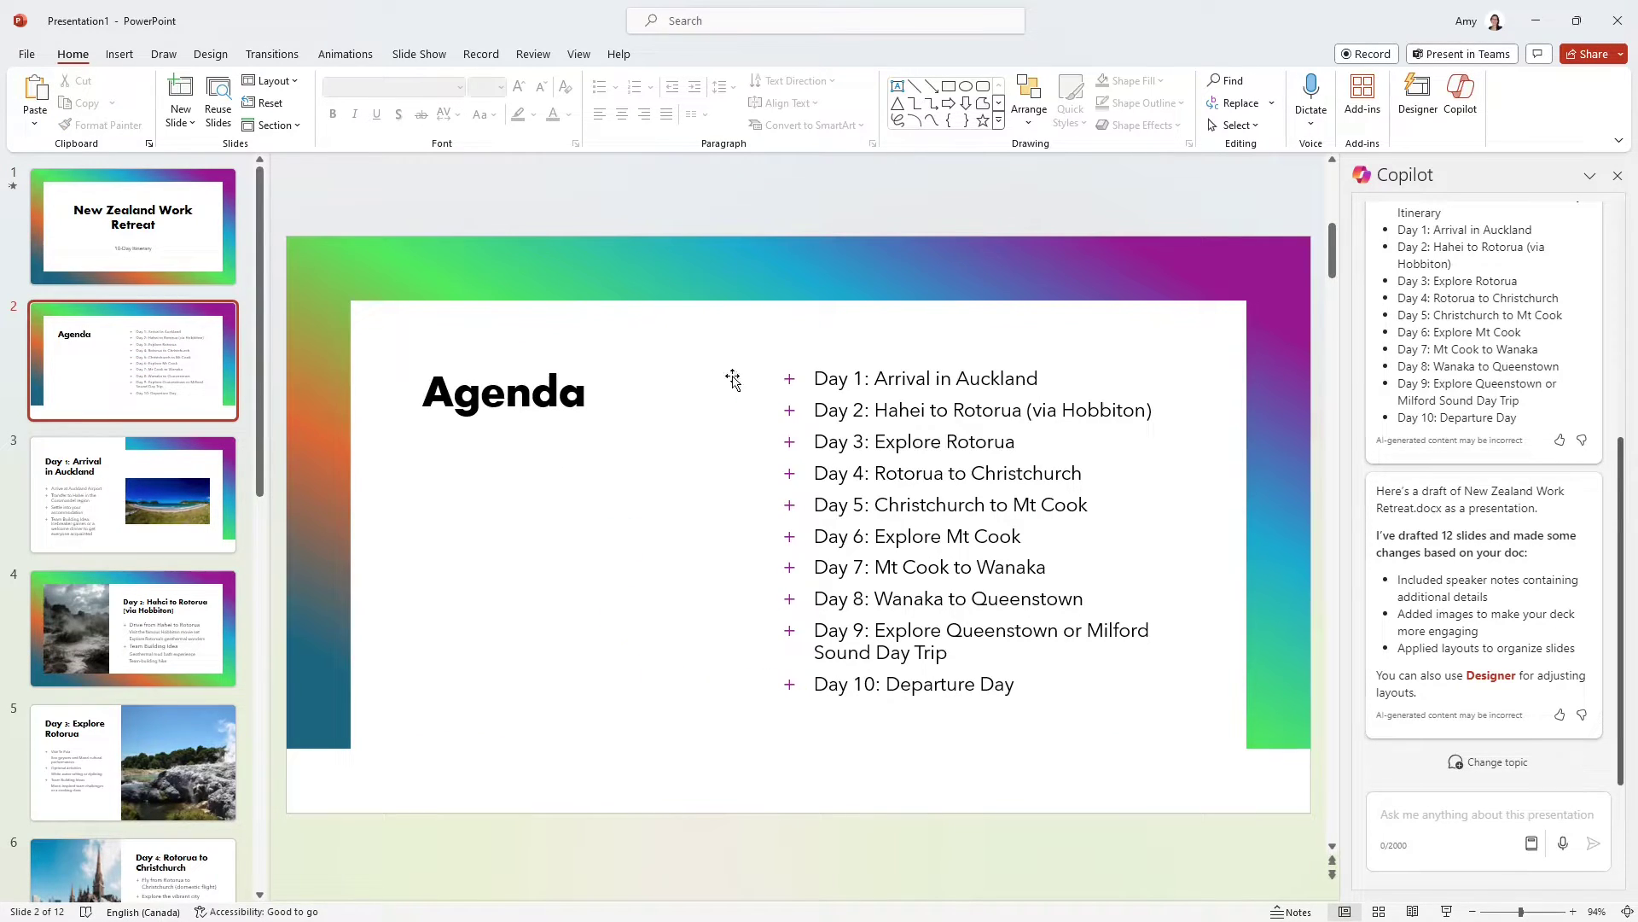
click(205, 507)
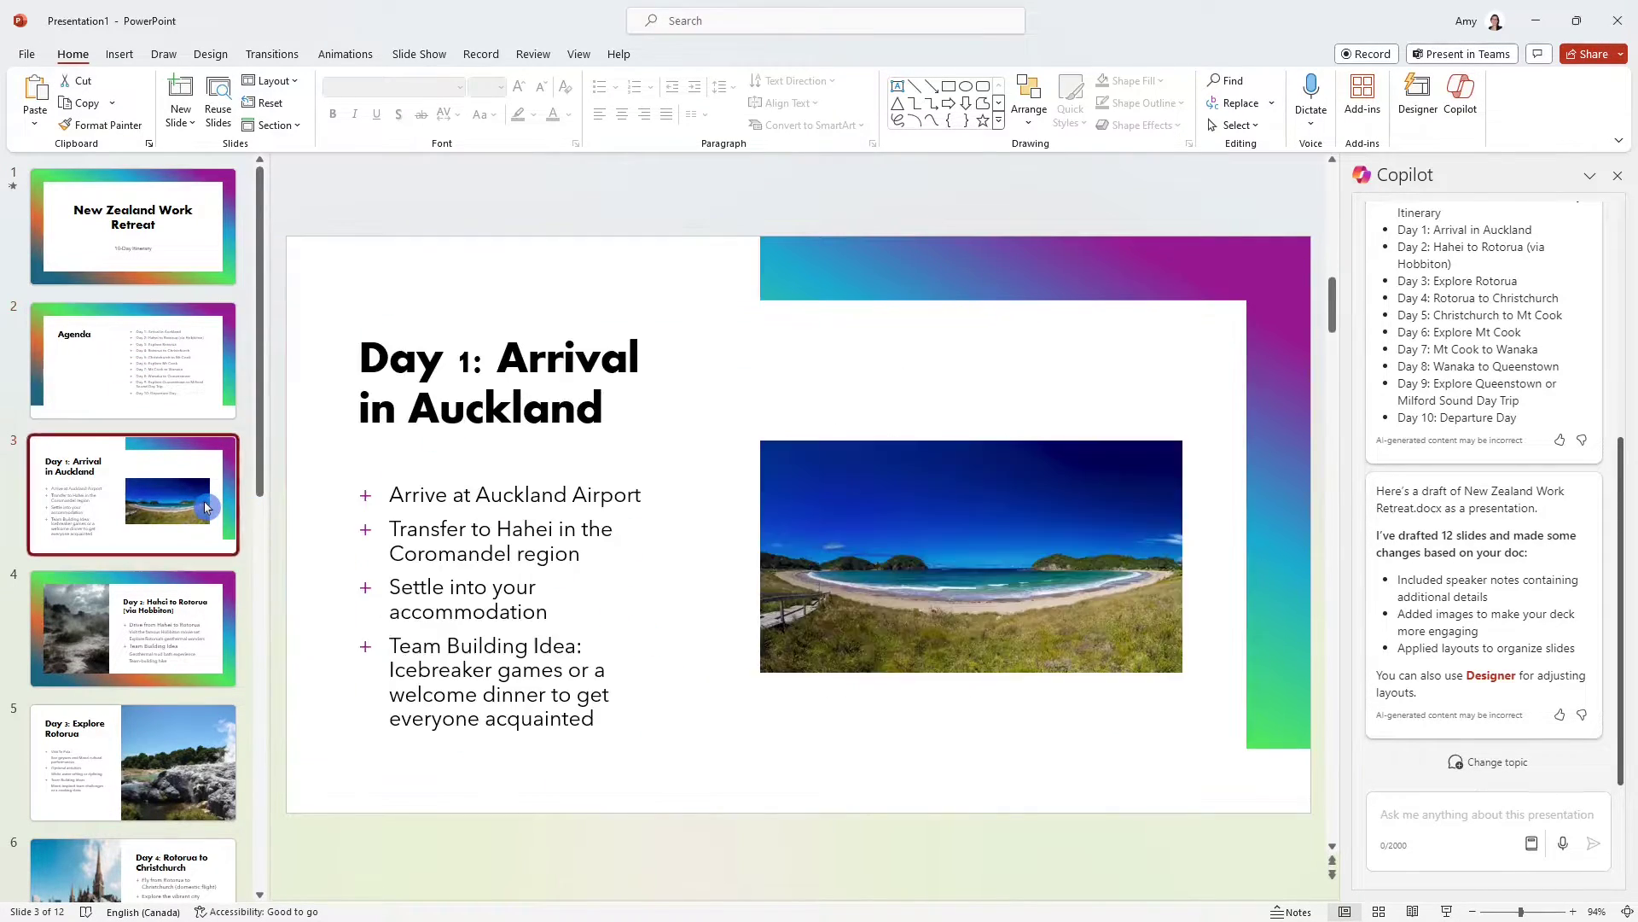
click(234, 632)
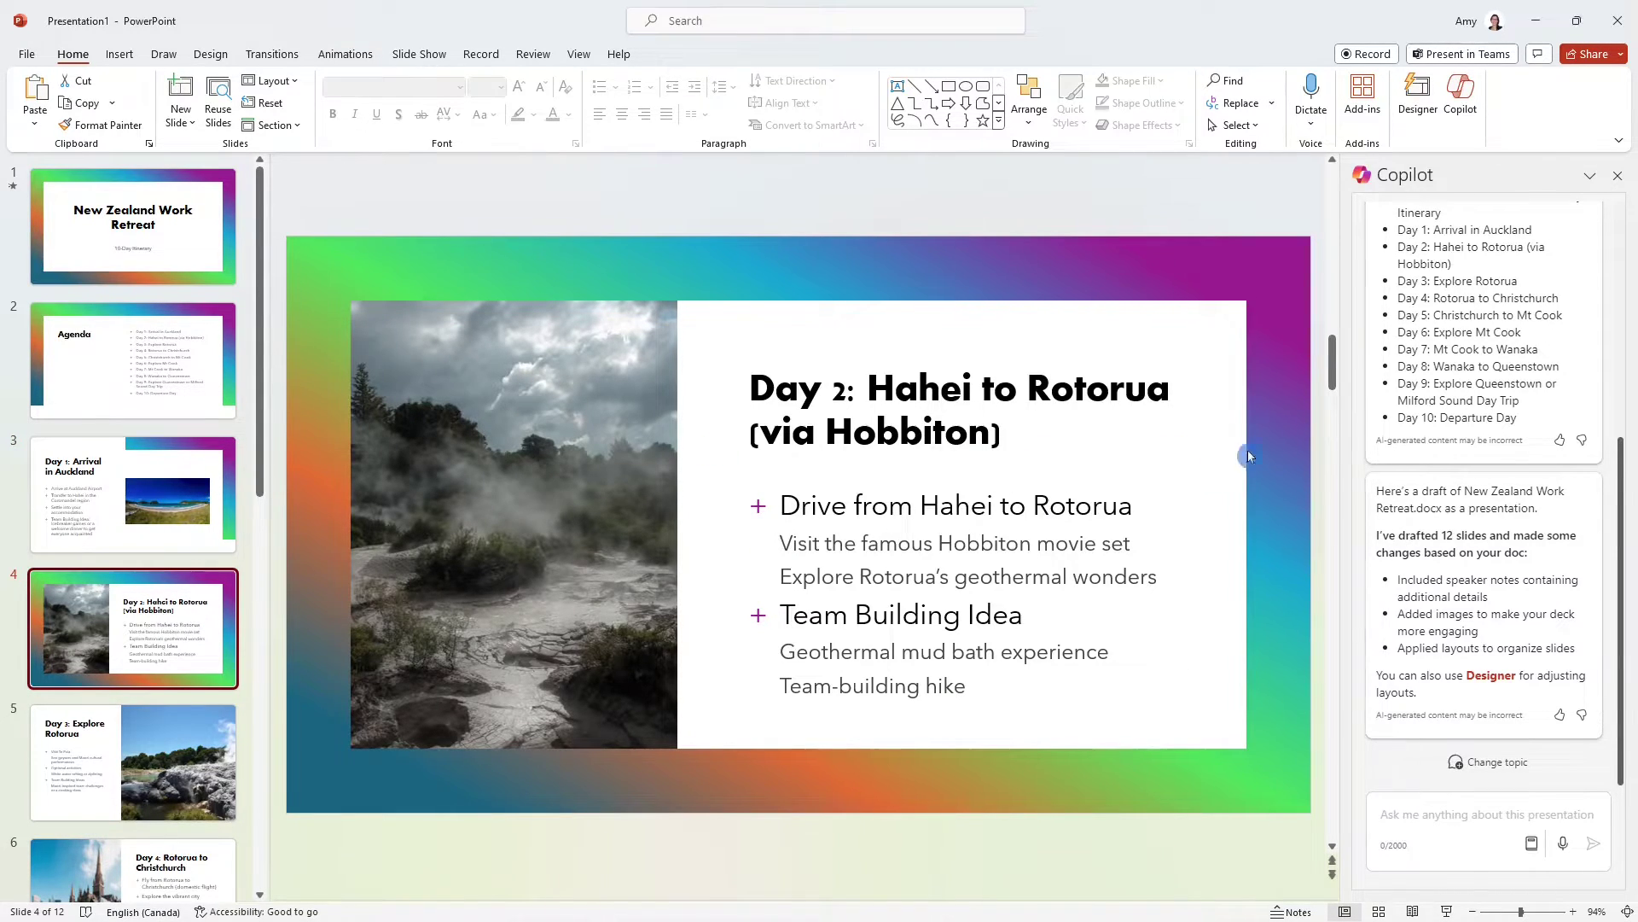
click(1419, 120)
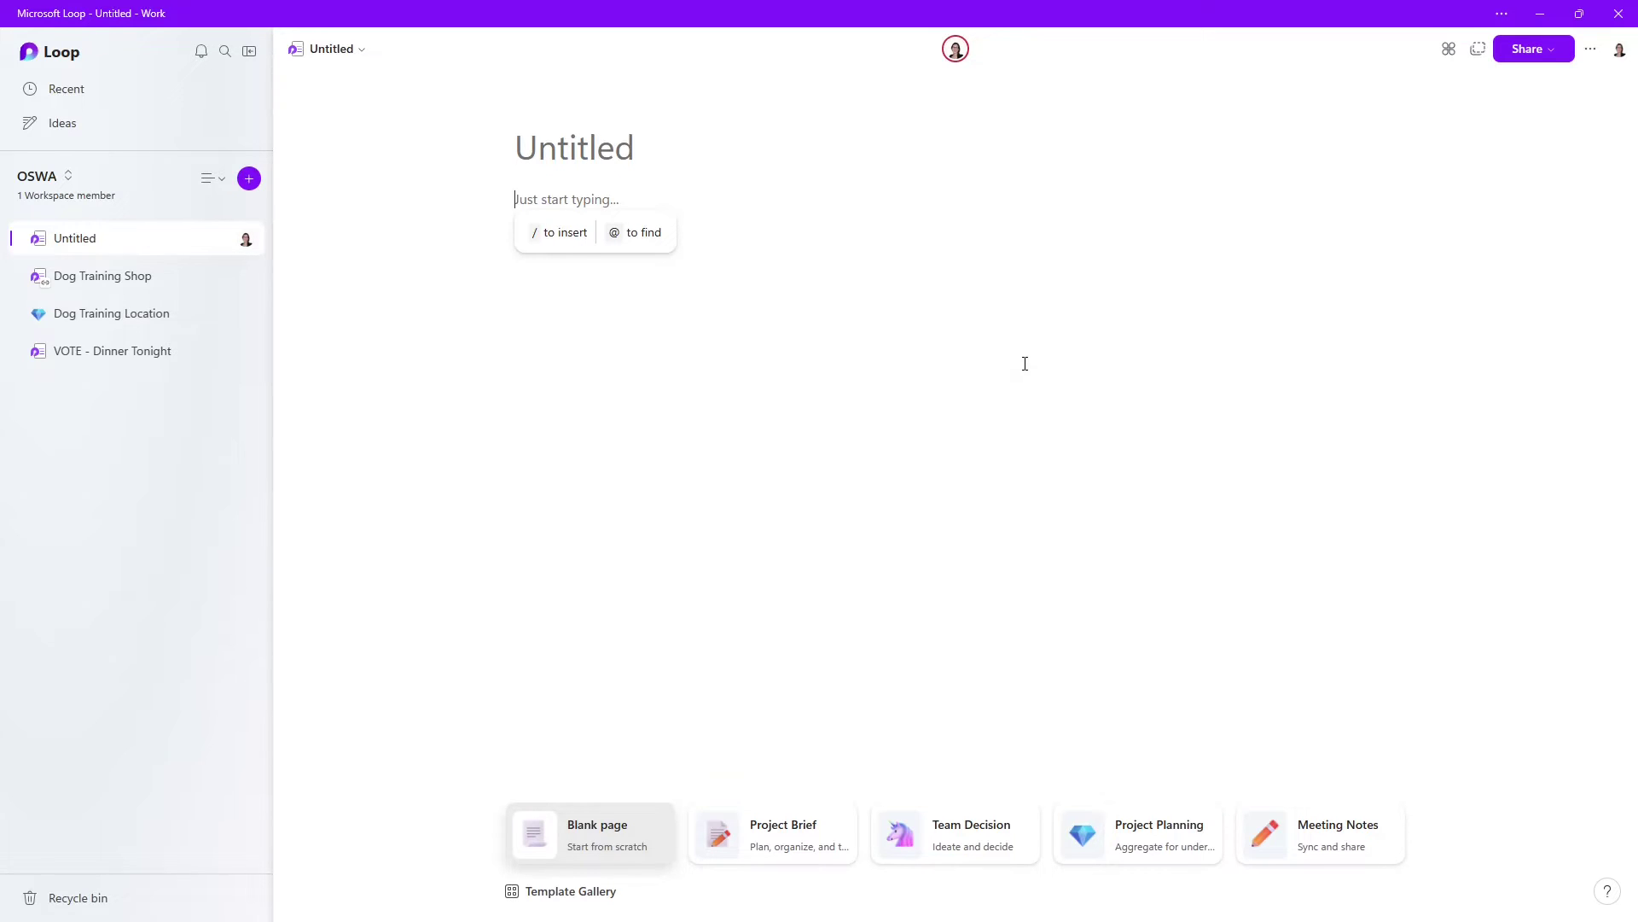
Use Draft page content with the pasted prompt to generate five herding-dog training marketing ideas.
text(/)
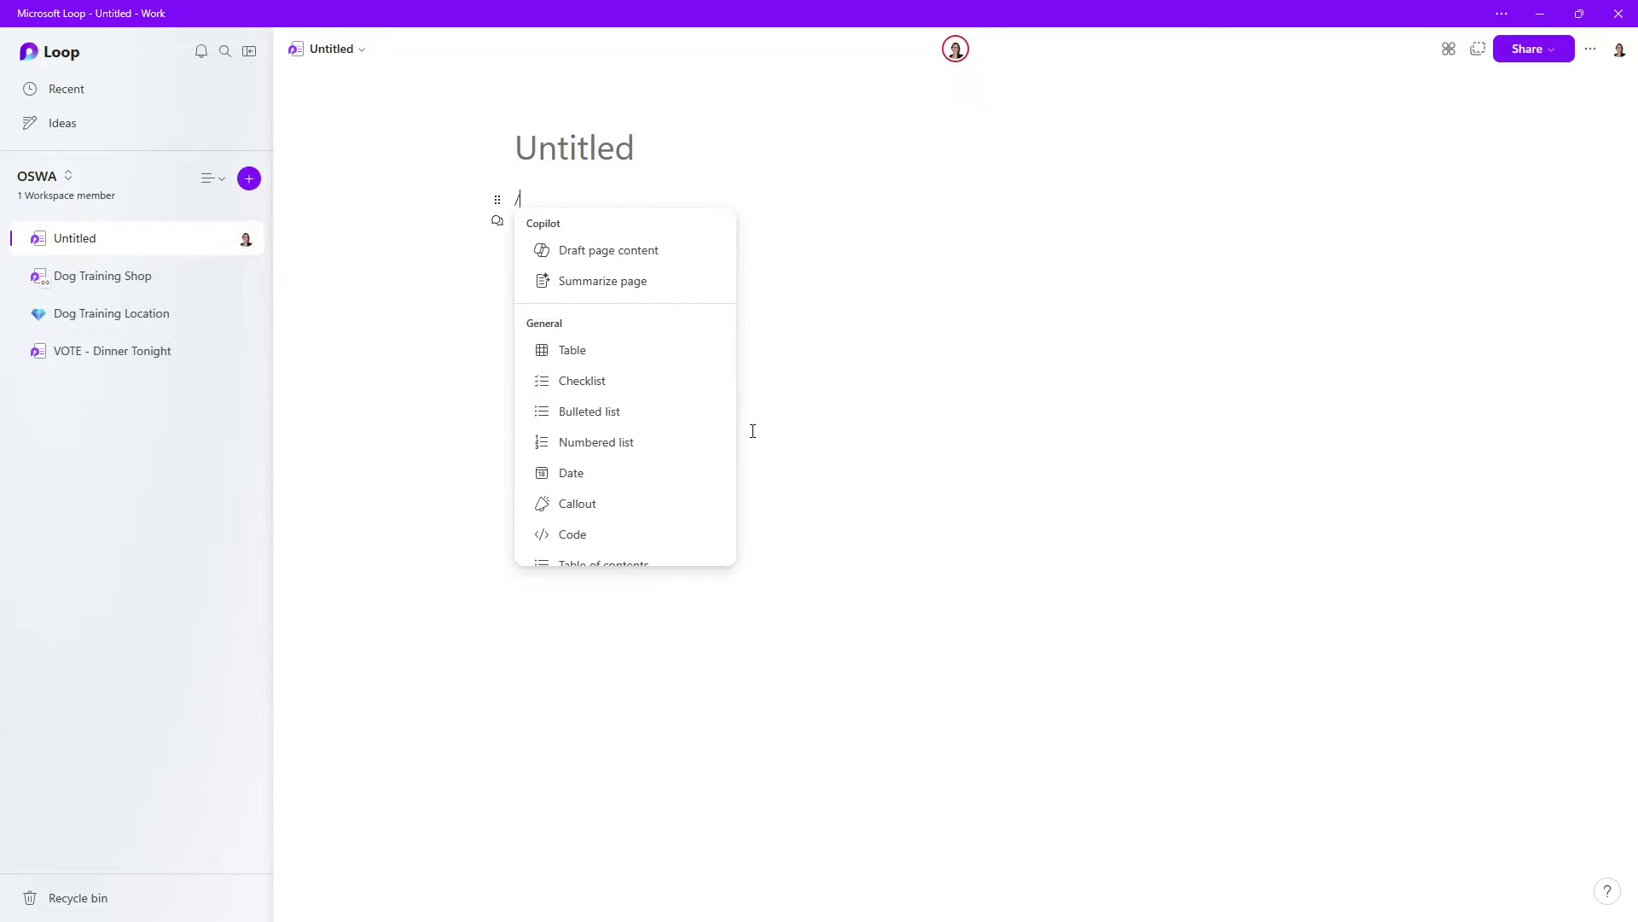
click(688, 251)
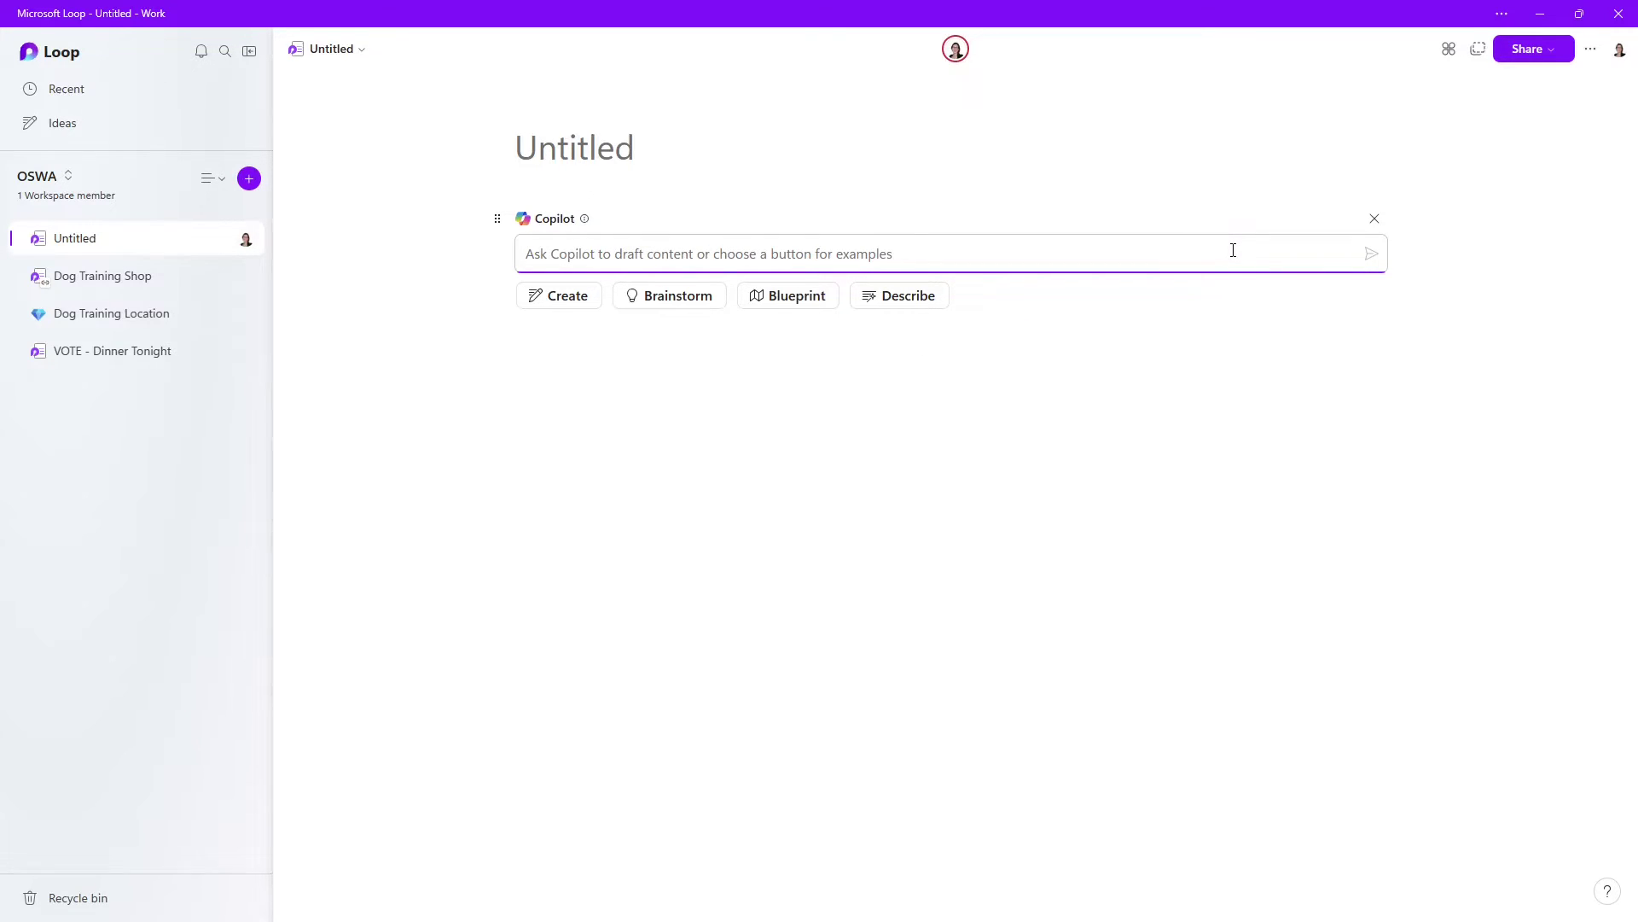
text(Brainstorm ways to advertise the benefits of herding dogs learning to herd for marketing materials.)
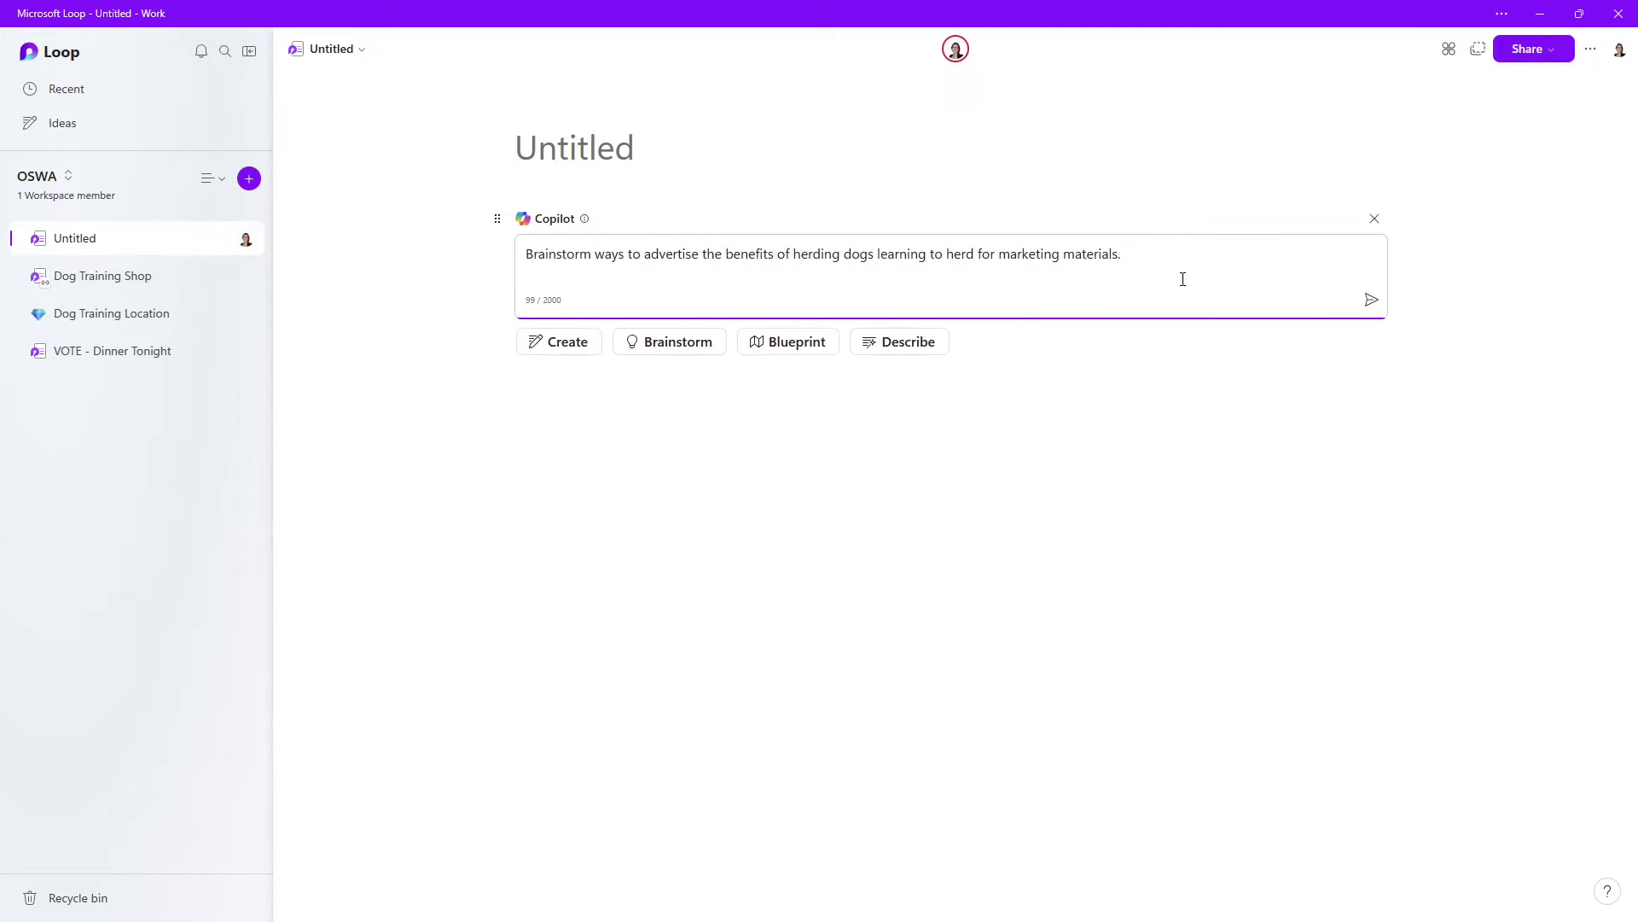
click(1371, 300)
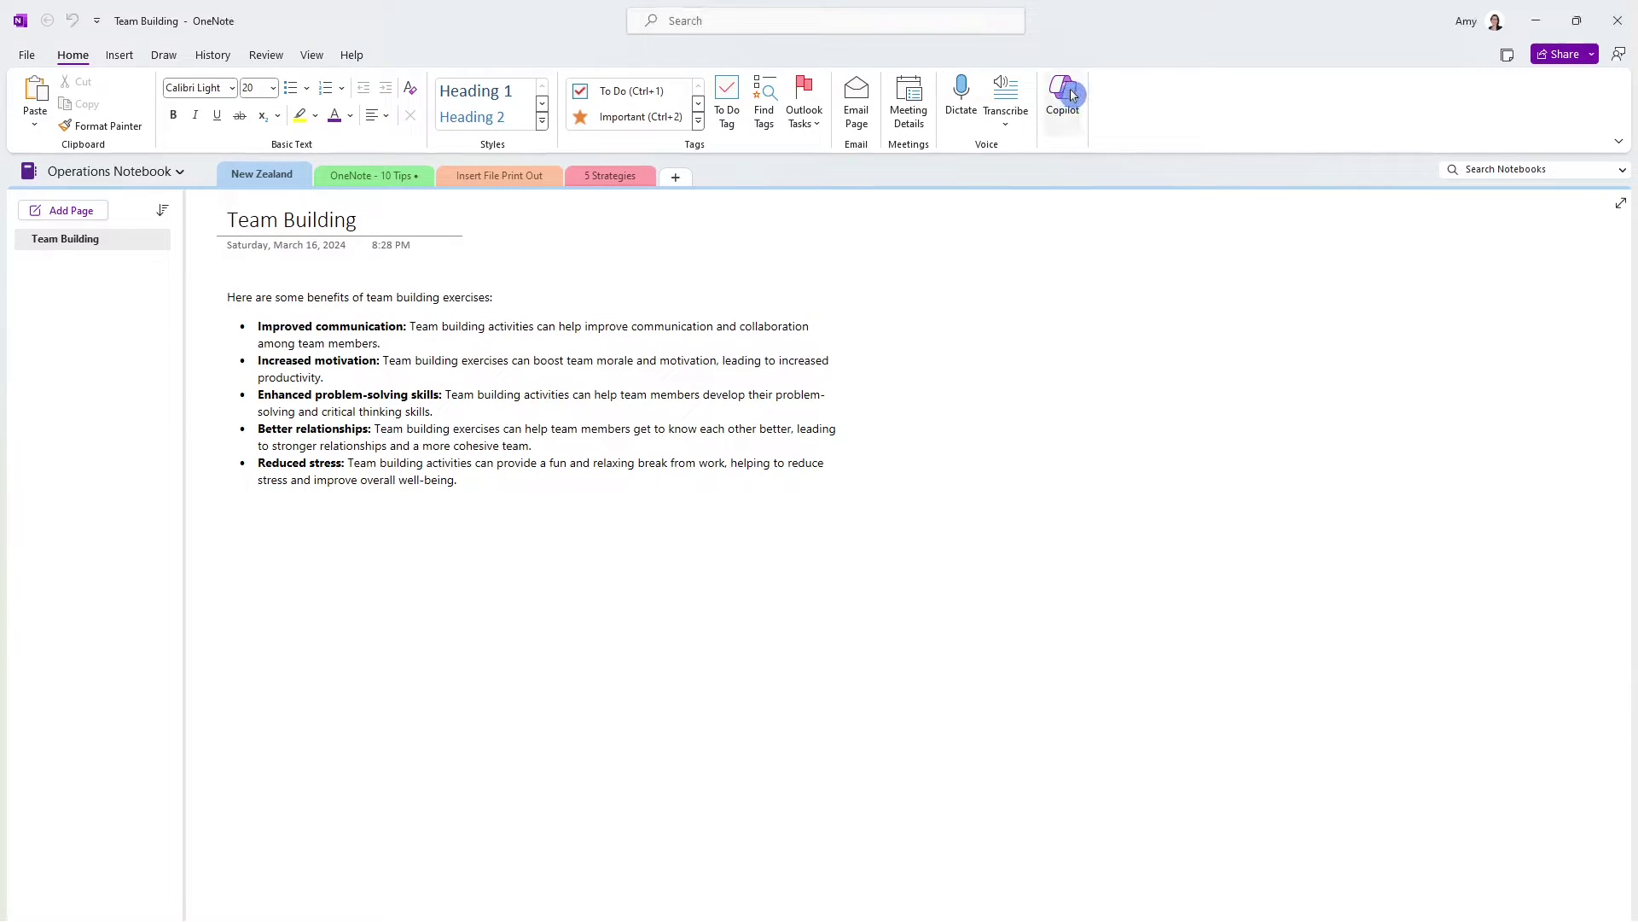
Have Copilot draft an email summarizing the Team Building page and New Zealand retreat, then copy it.
click(1070, 96)
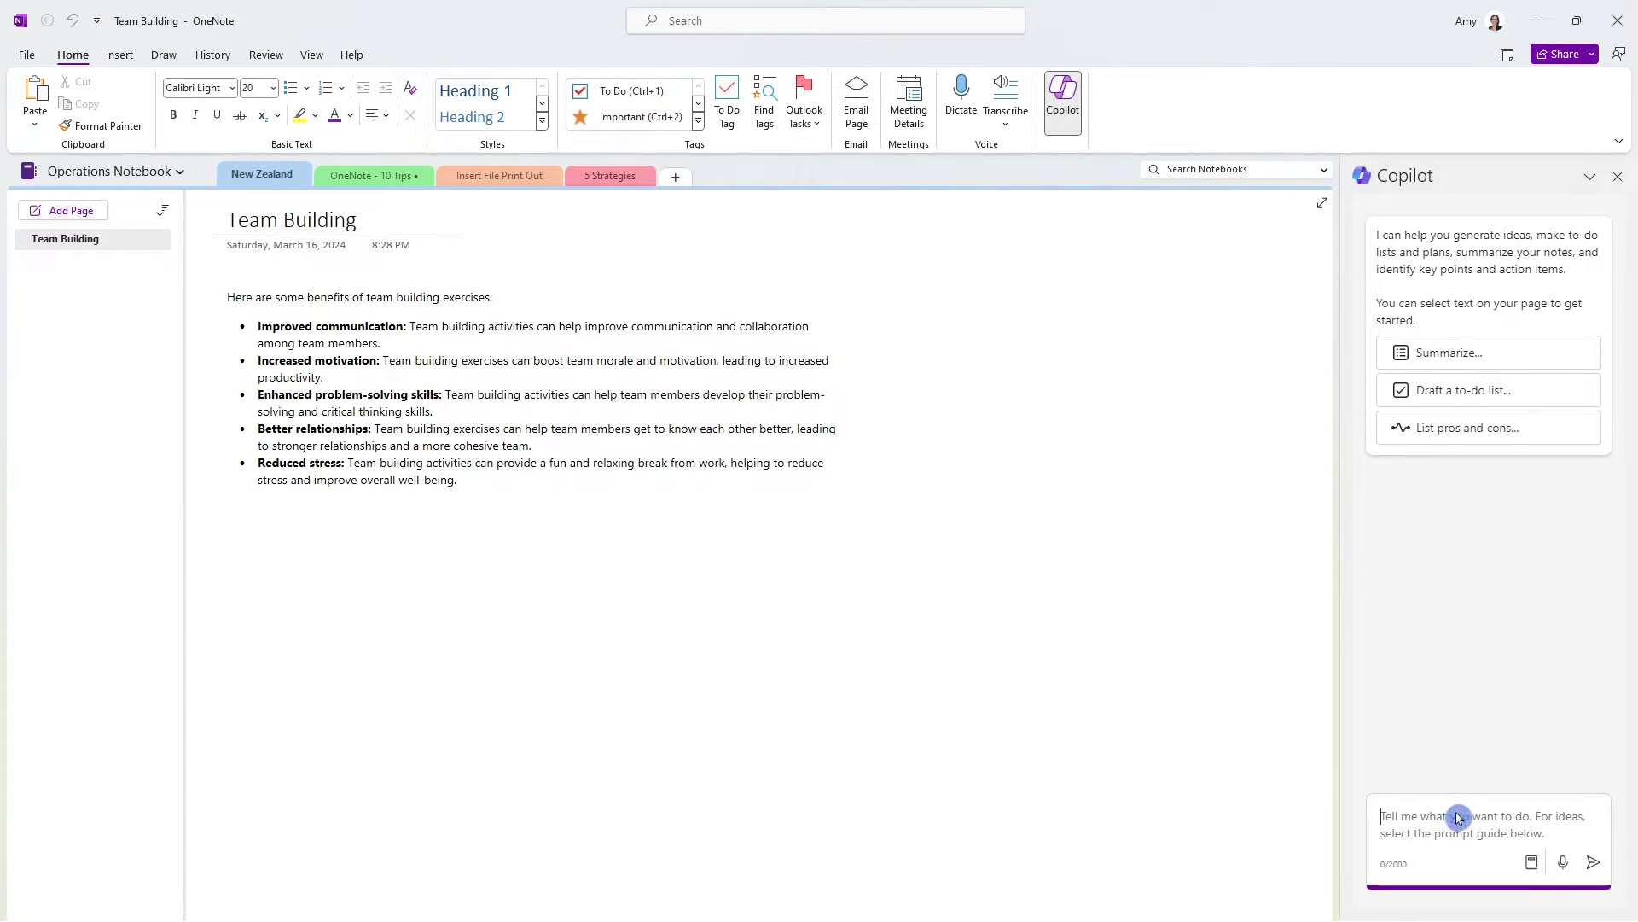
text(summarize this page into a short email. Include that we are going on a 10 day work retreat to New Zealand to learn how to train a herding dog. We are really excited about this opportunity as we see value in team building and trips)
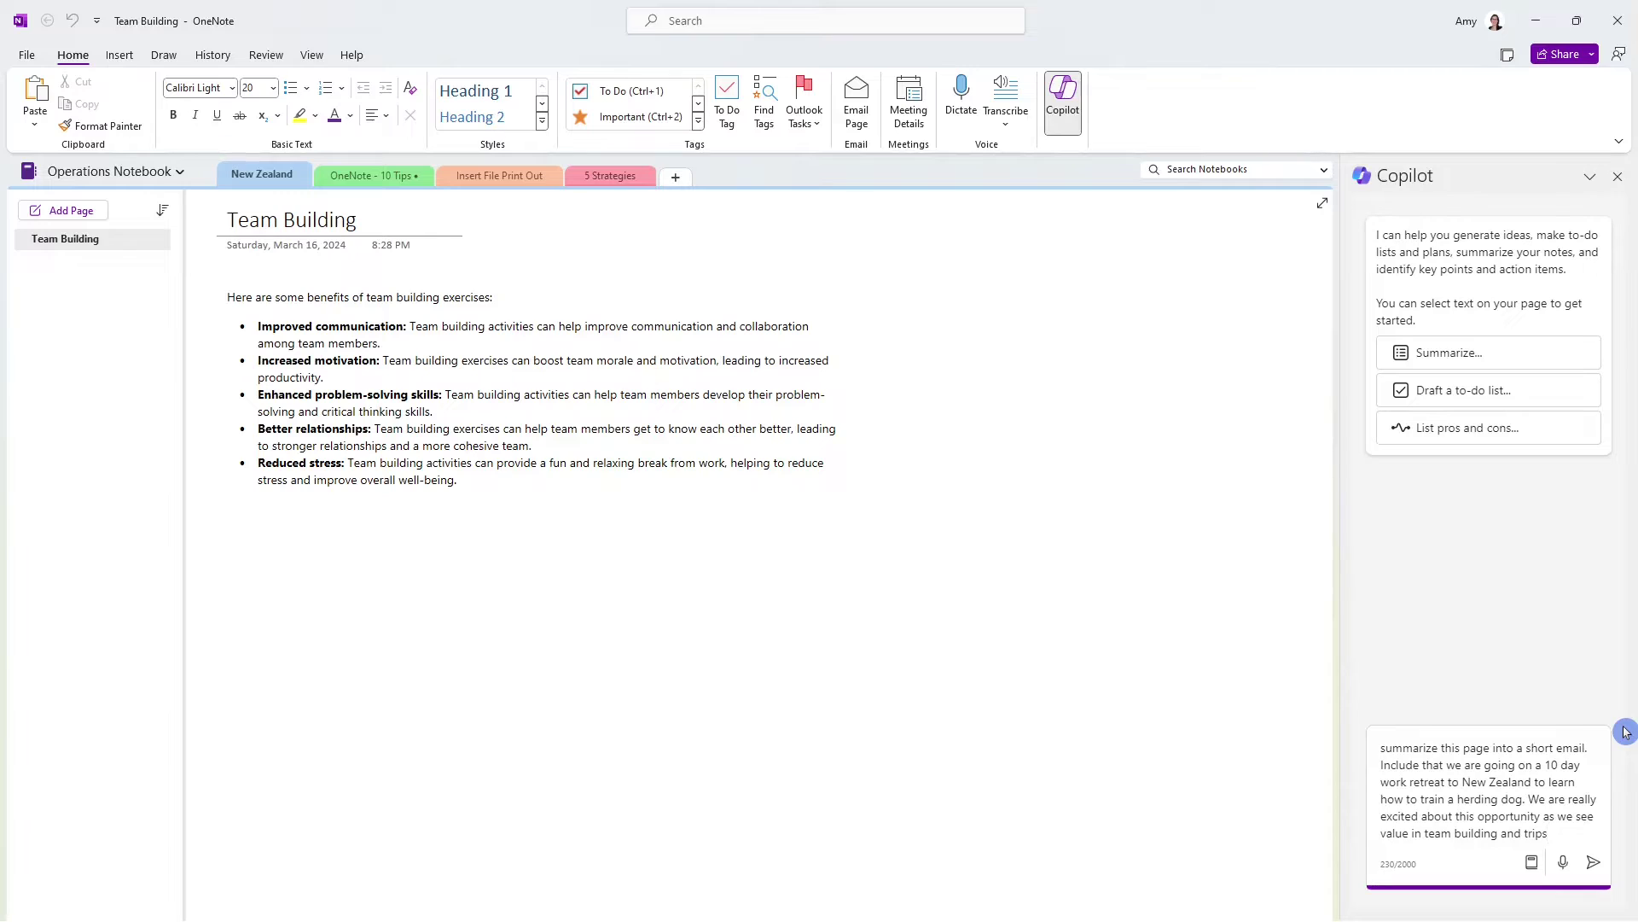
key(Return)
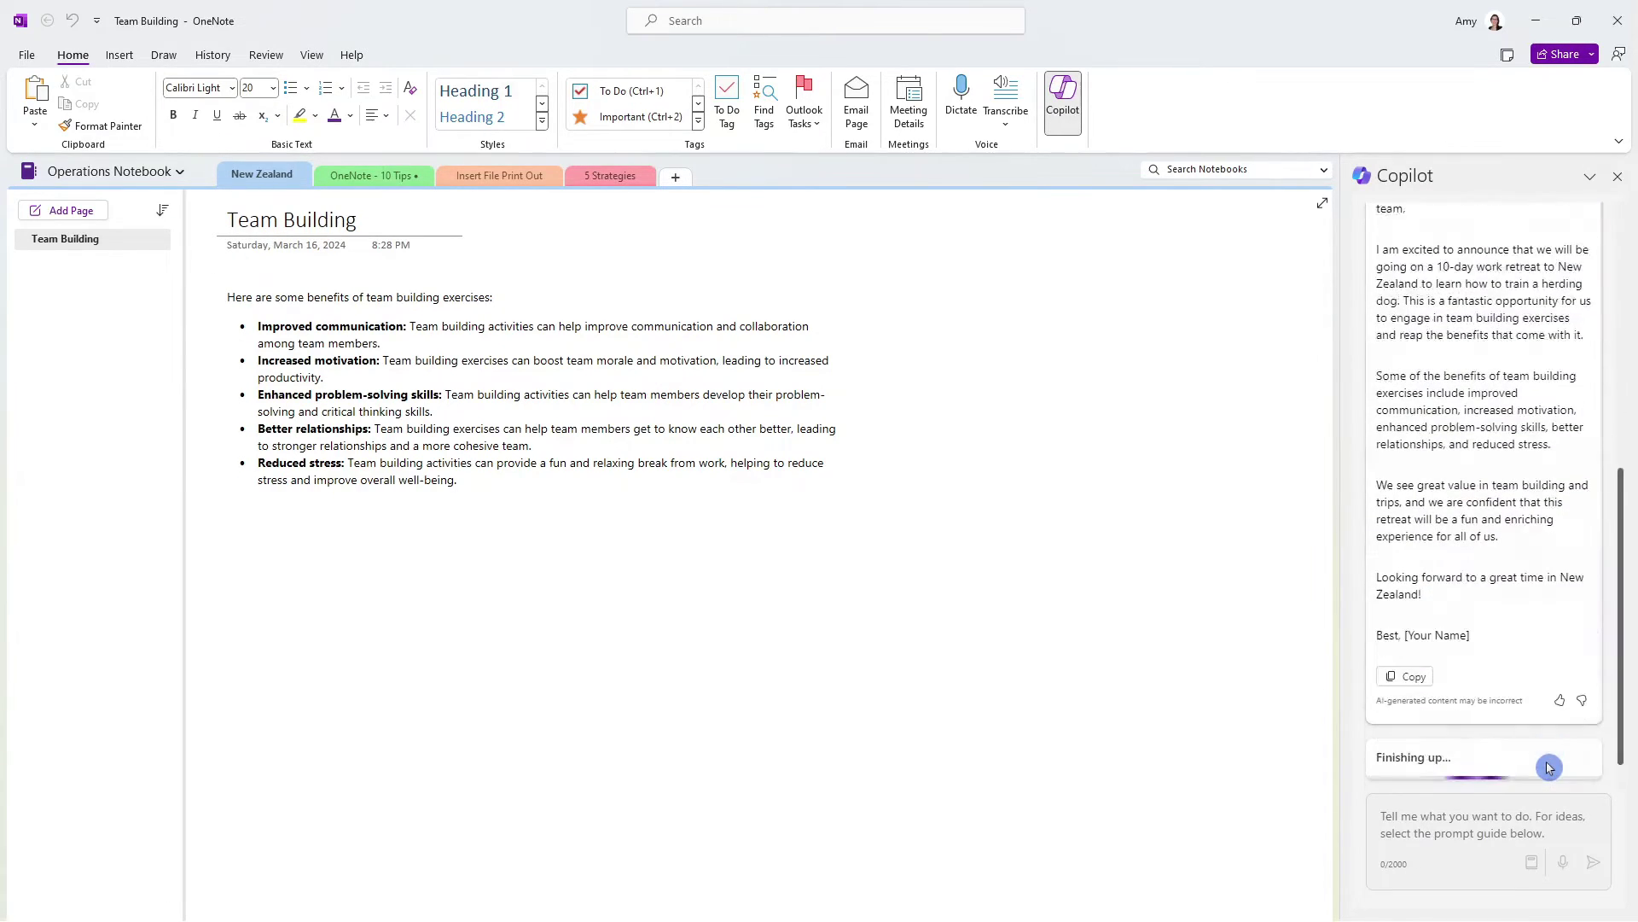
scroll(1589, 656, up, 3)
click(1590, 656)
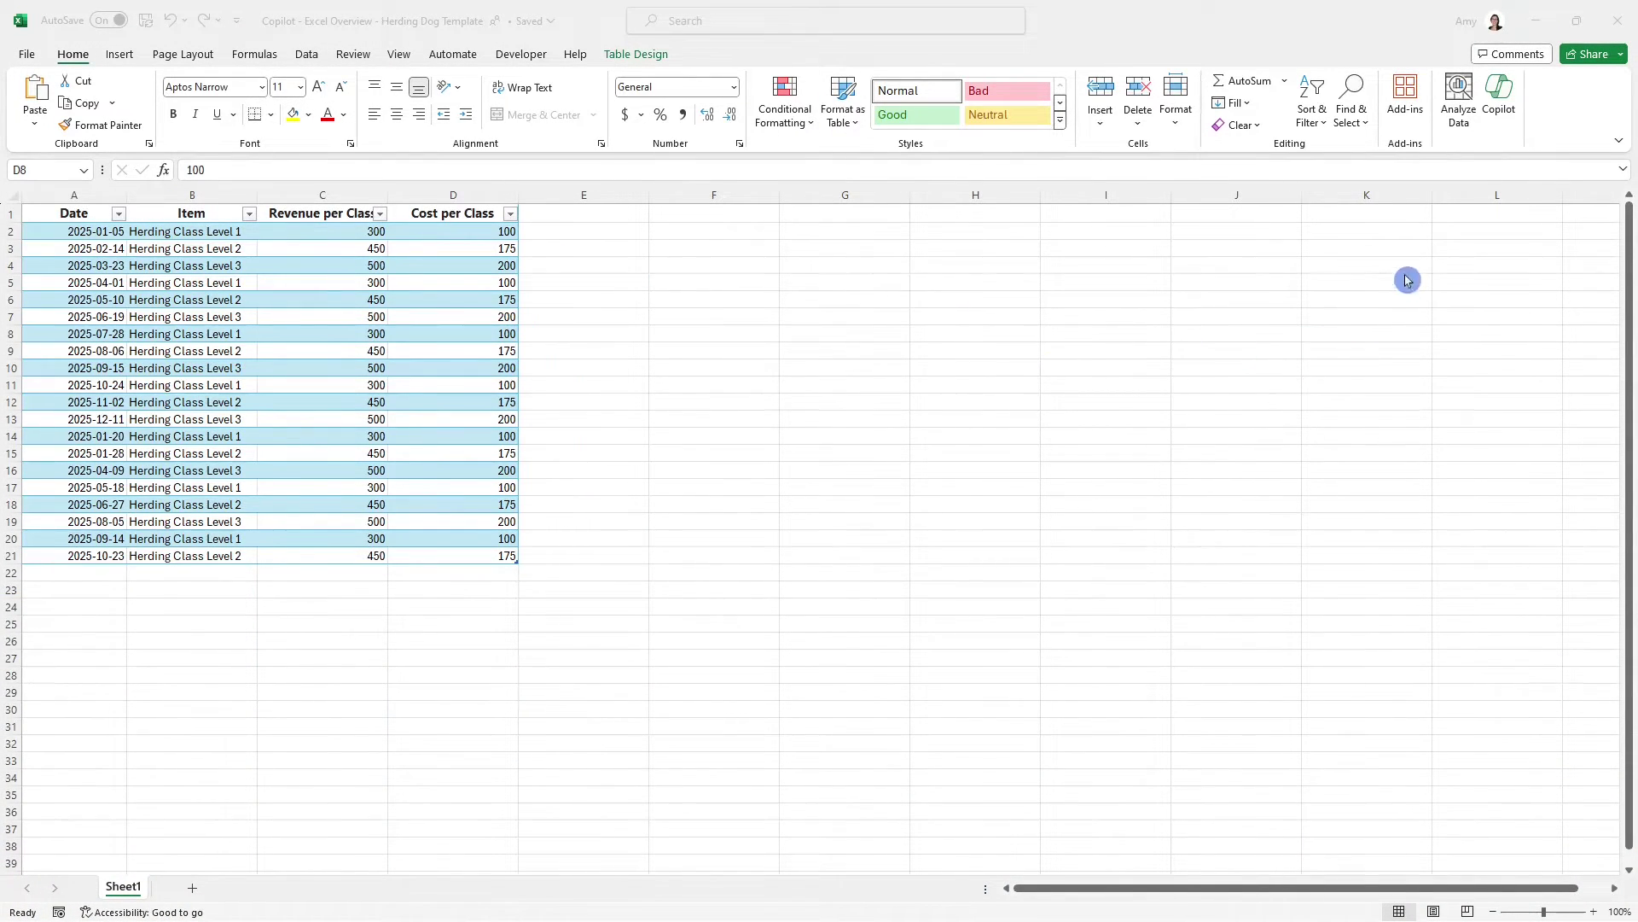
Ask Excel's Copilot 'Add a formula for profit' for the herding class table.
click(1502, 89)
click(1502, 89)
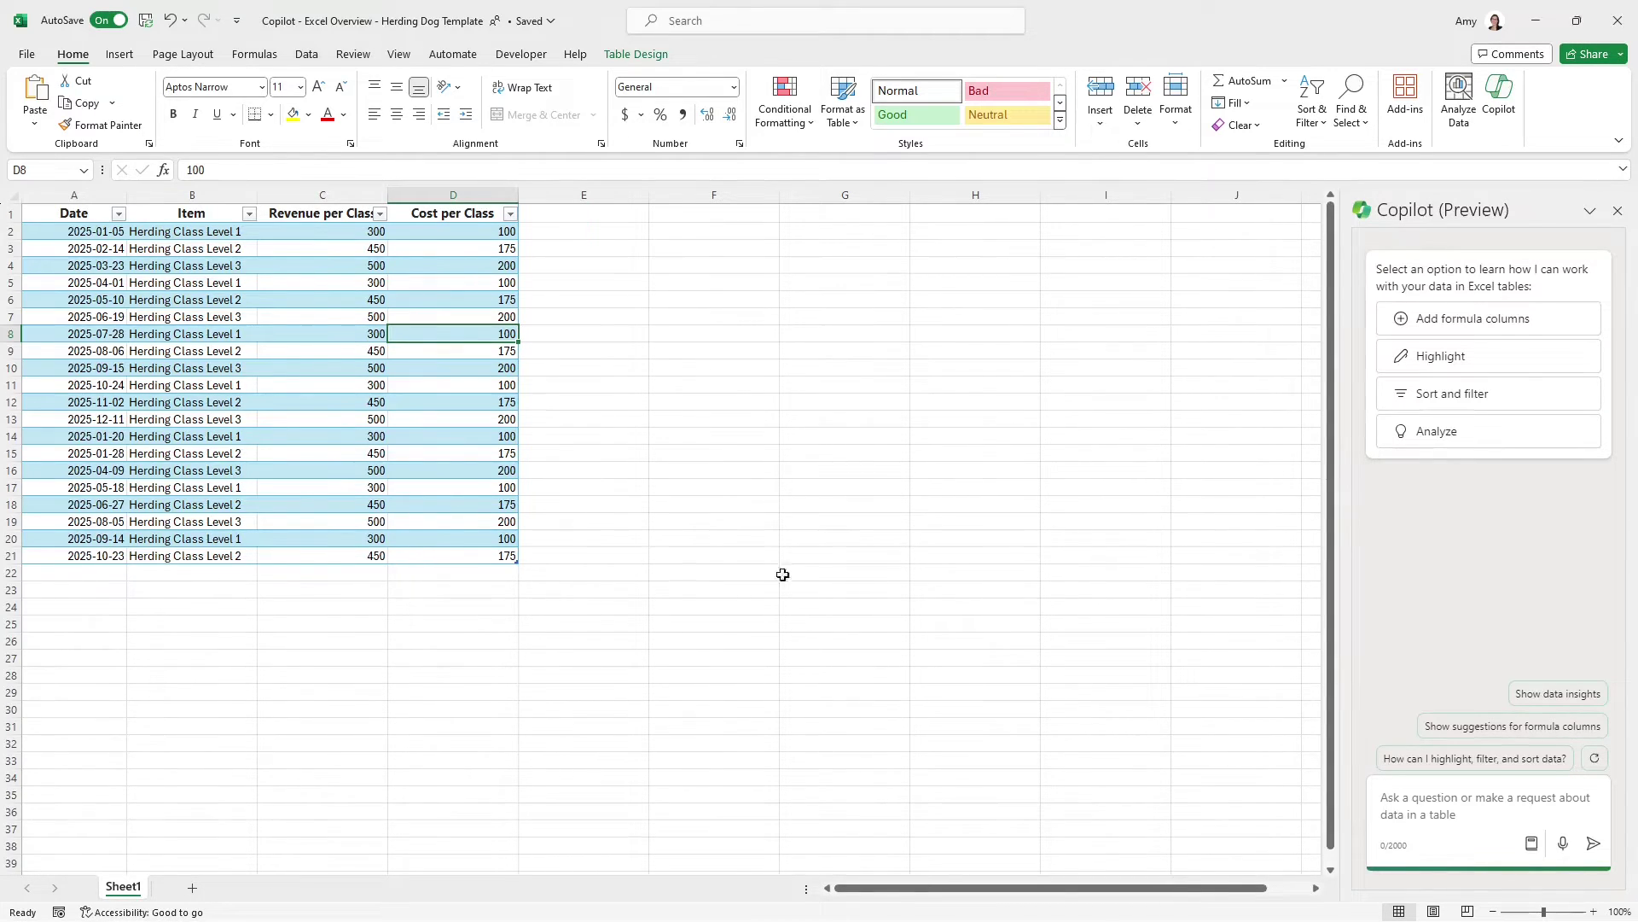
click(1478, 805)
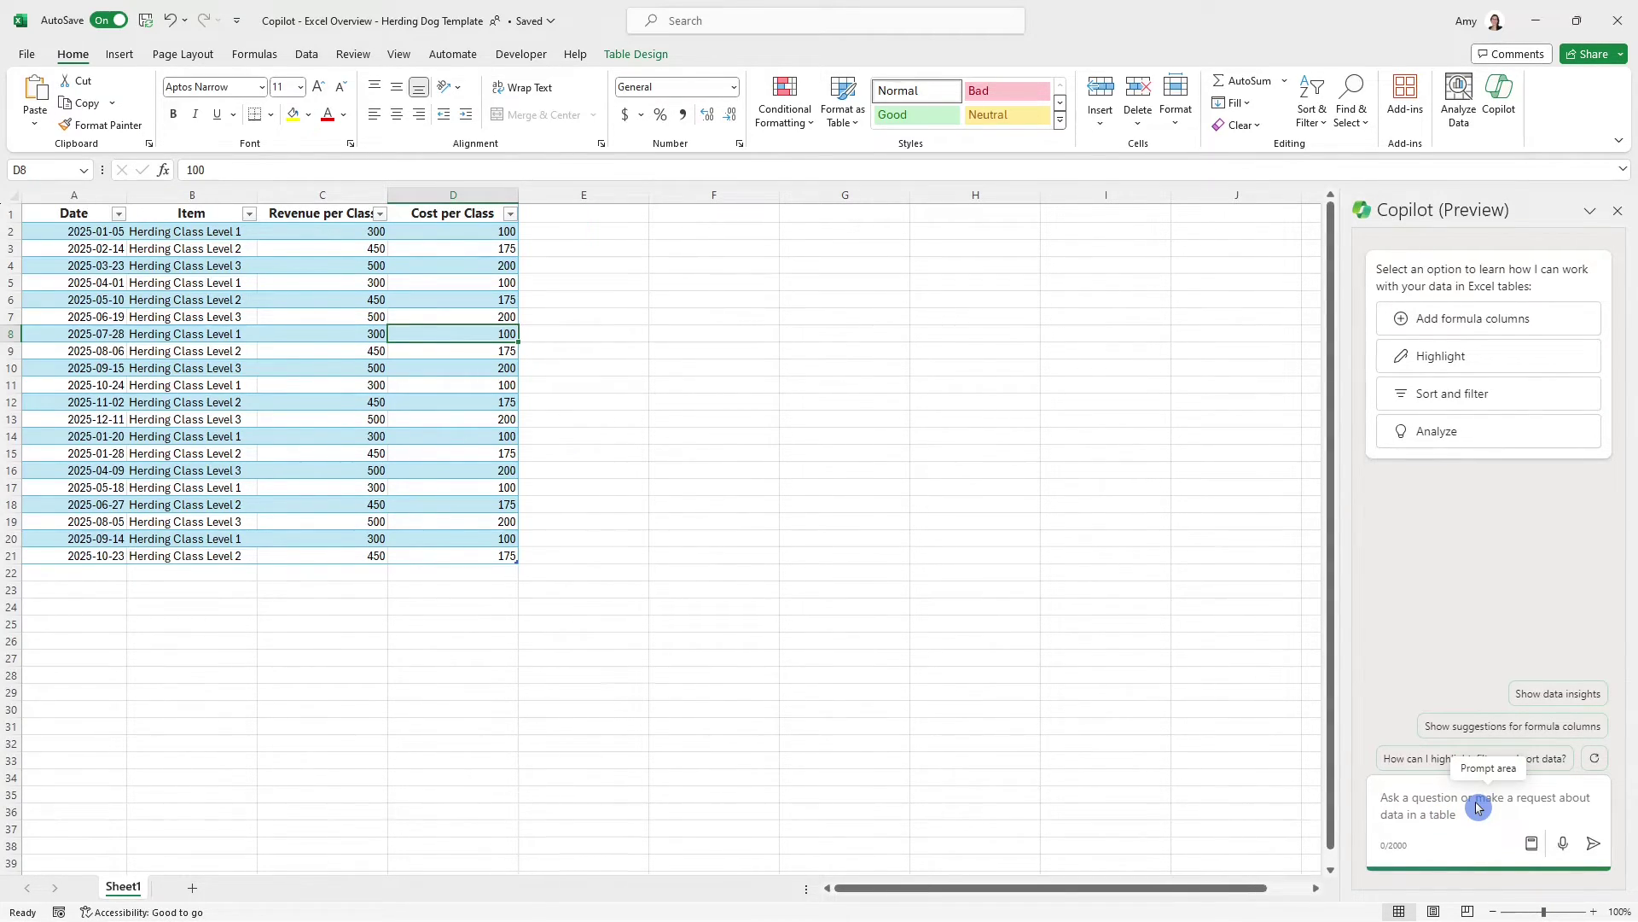
text(Add a formula for profit)
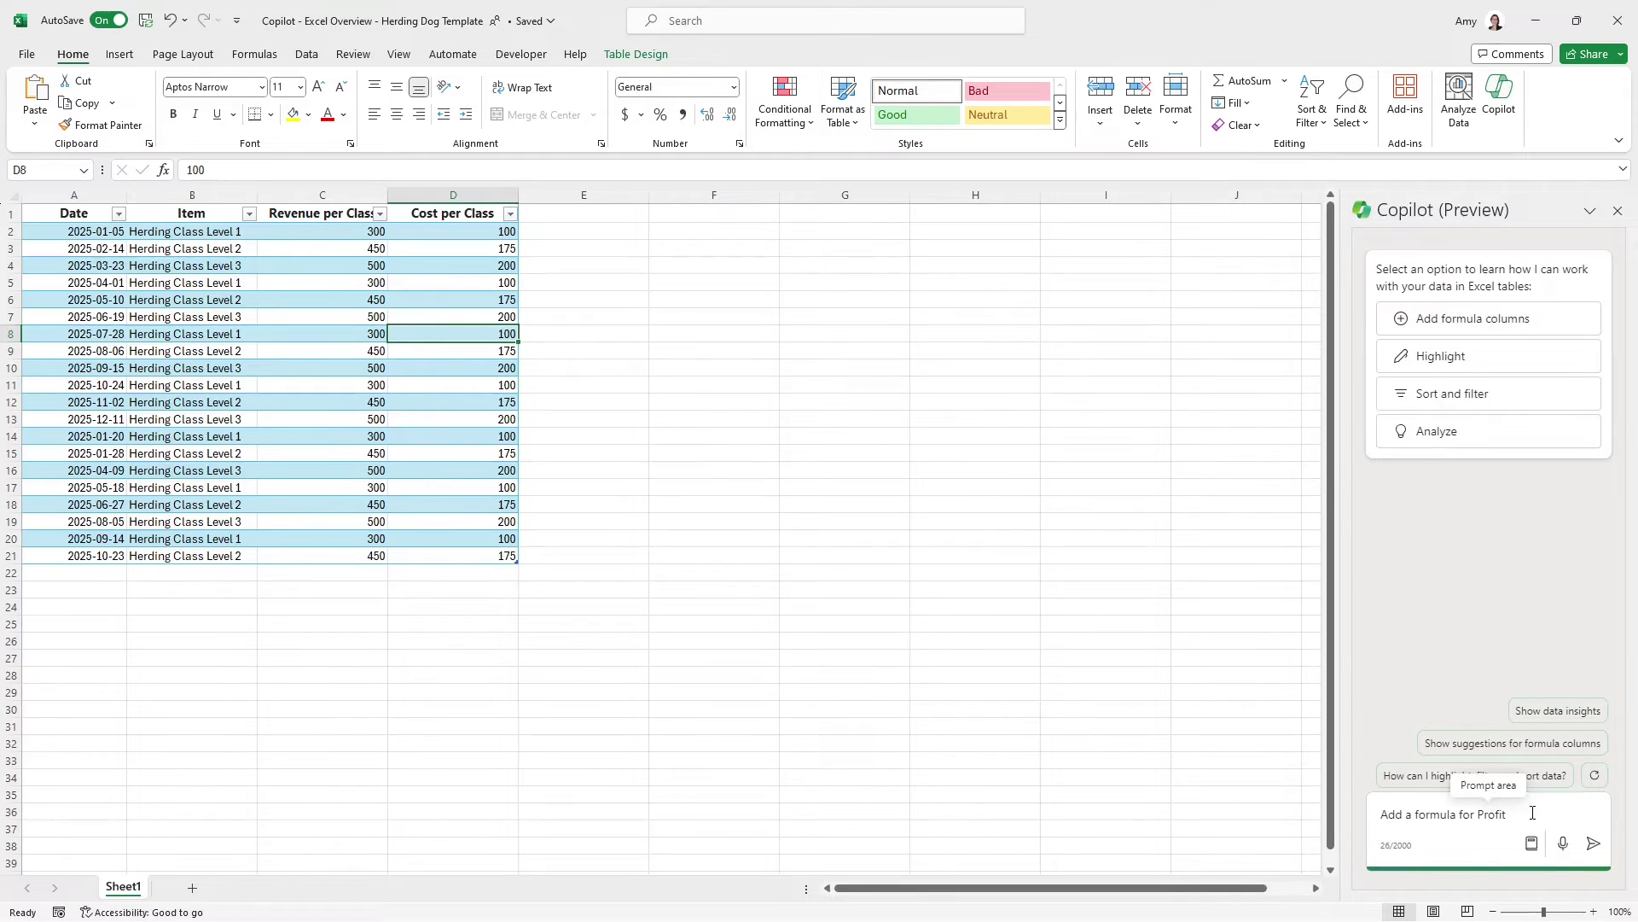
key(Return)
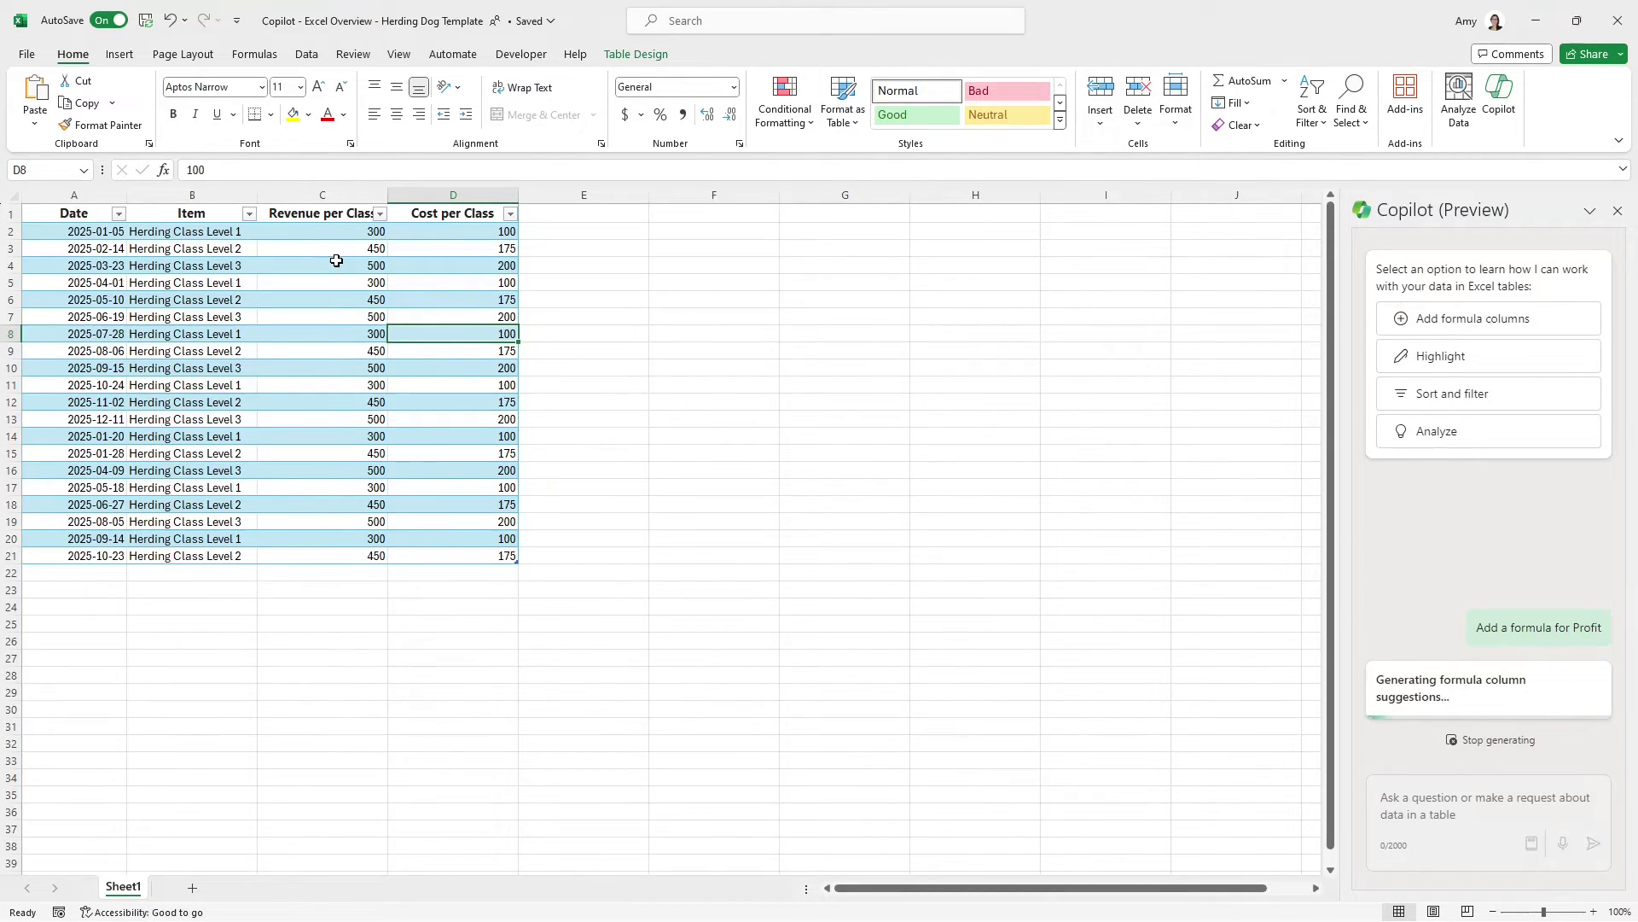
Insert Copilot's Profit column =[@[Revenue per Class]]-[@[Cost per Class]] into column E.
drag(337, 213, 429, 213)
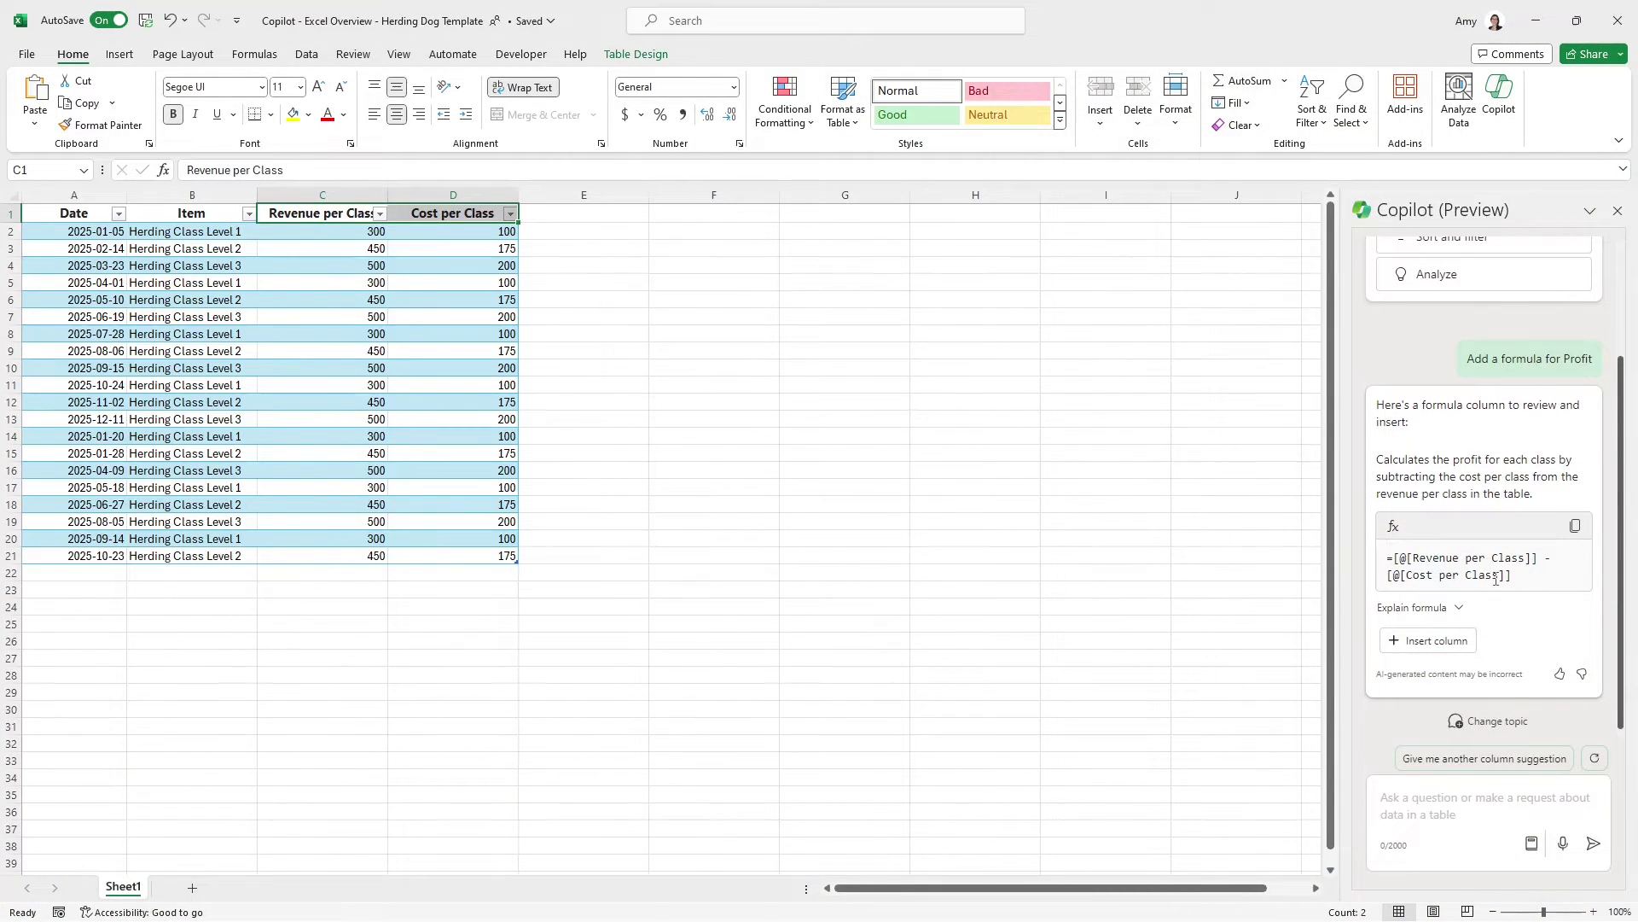
click(1506, 581)
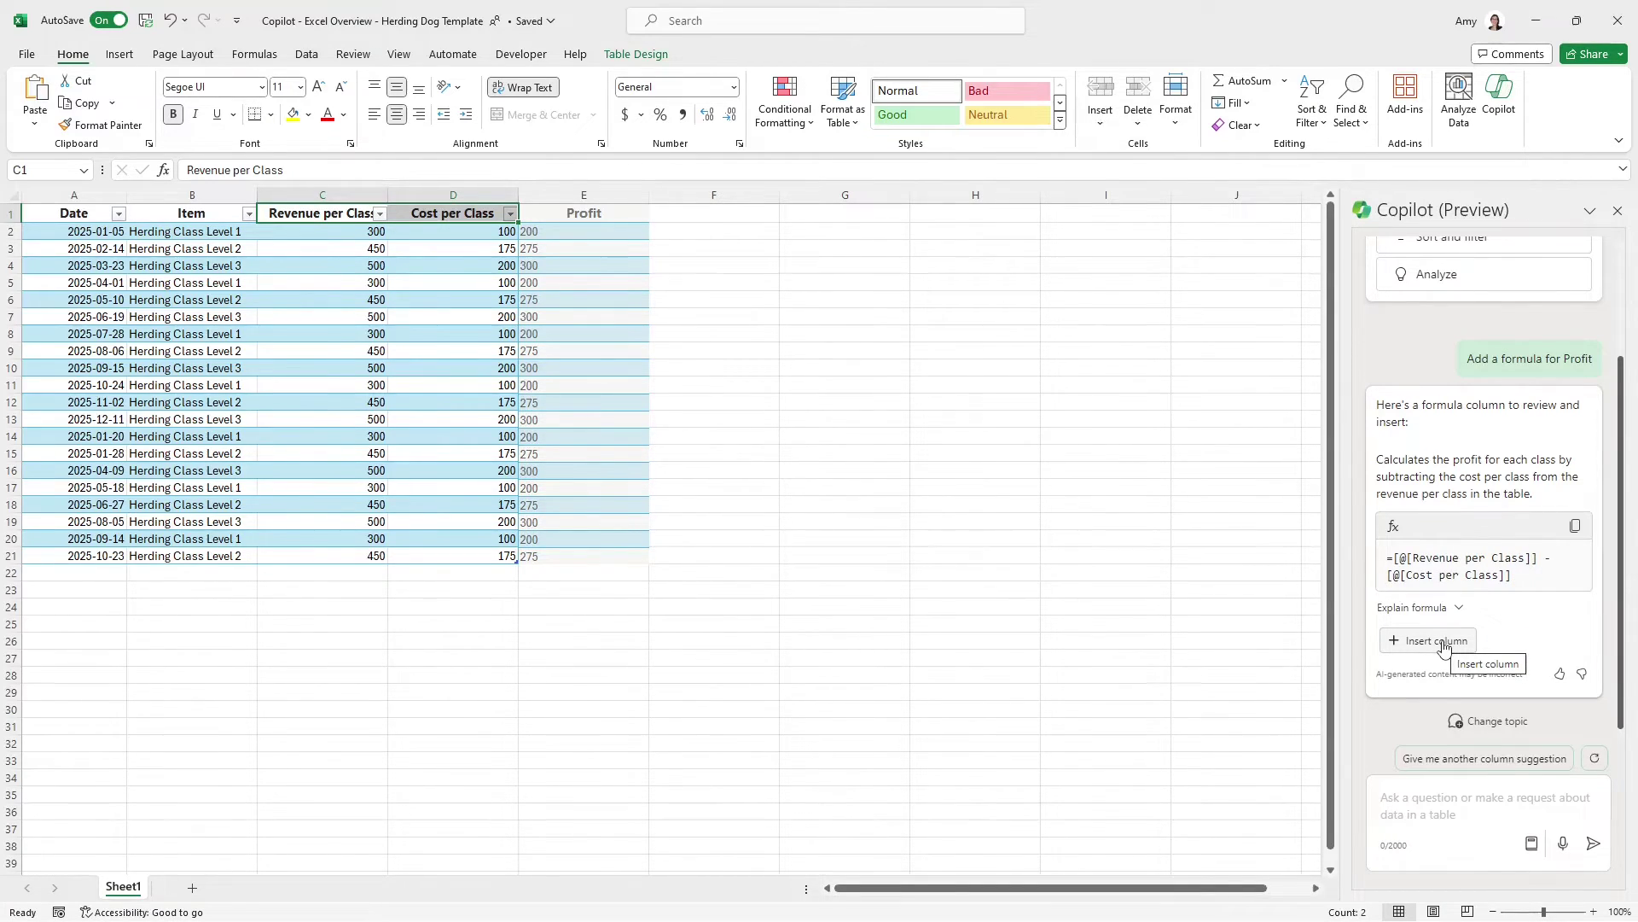
click(1442, 640)
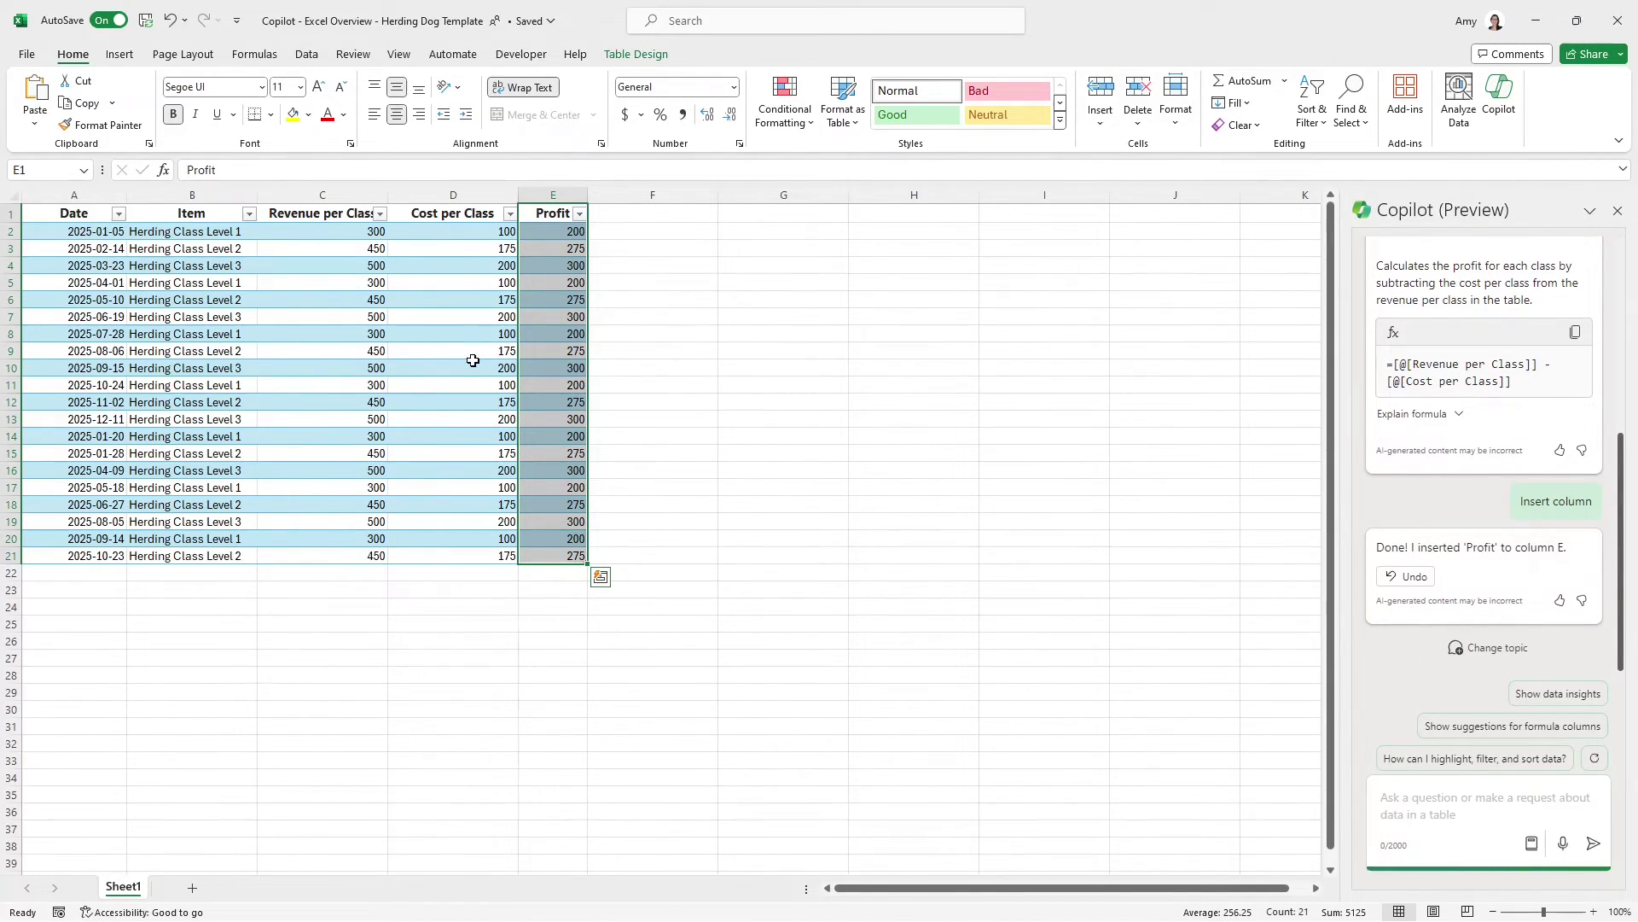
Request 'generate a pivot table showing total profit by item' and add it to a new sheet.
click(553, 419)
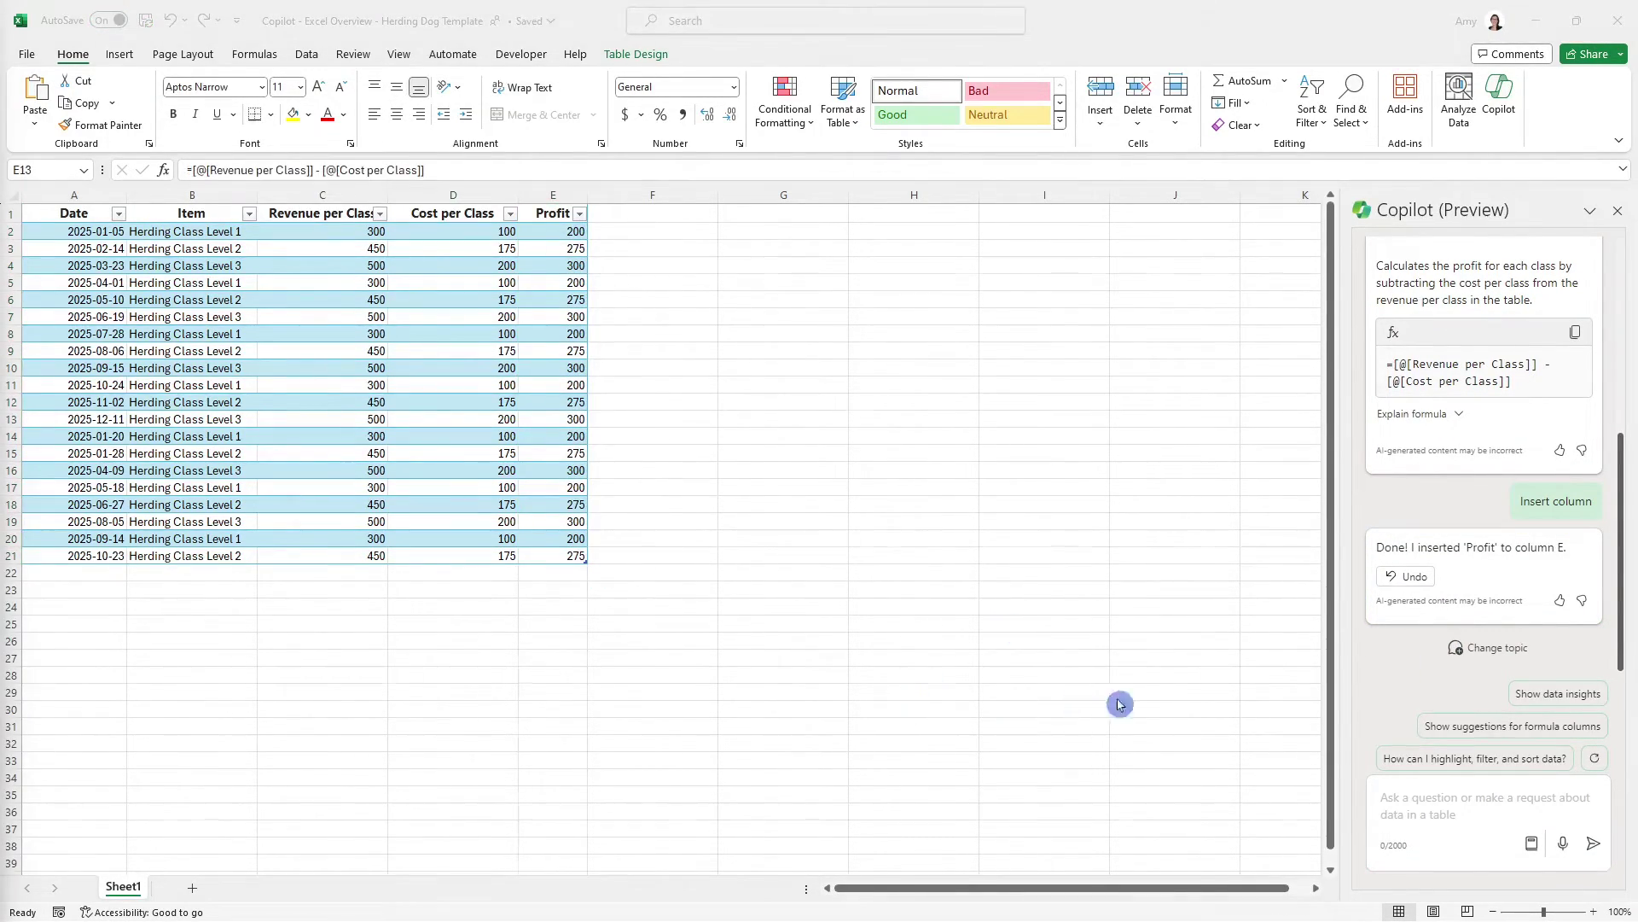
click(490, 492)
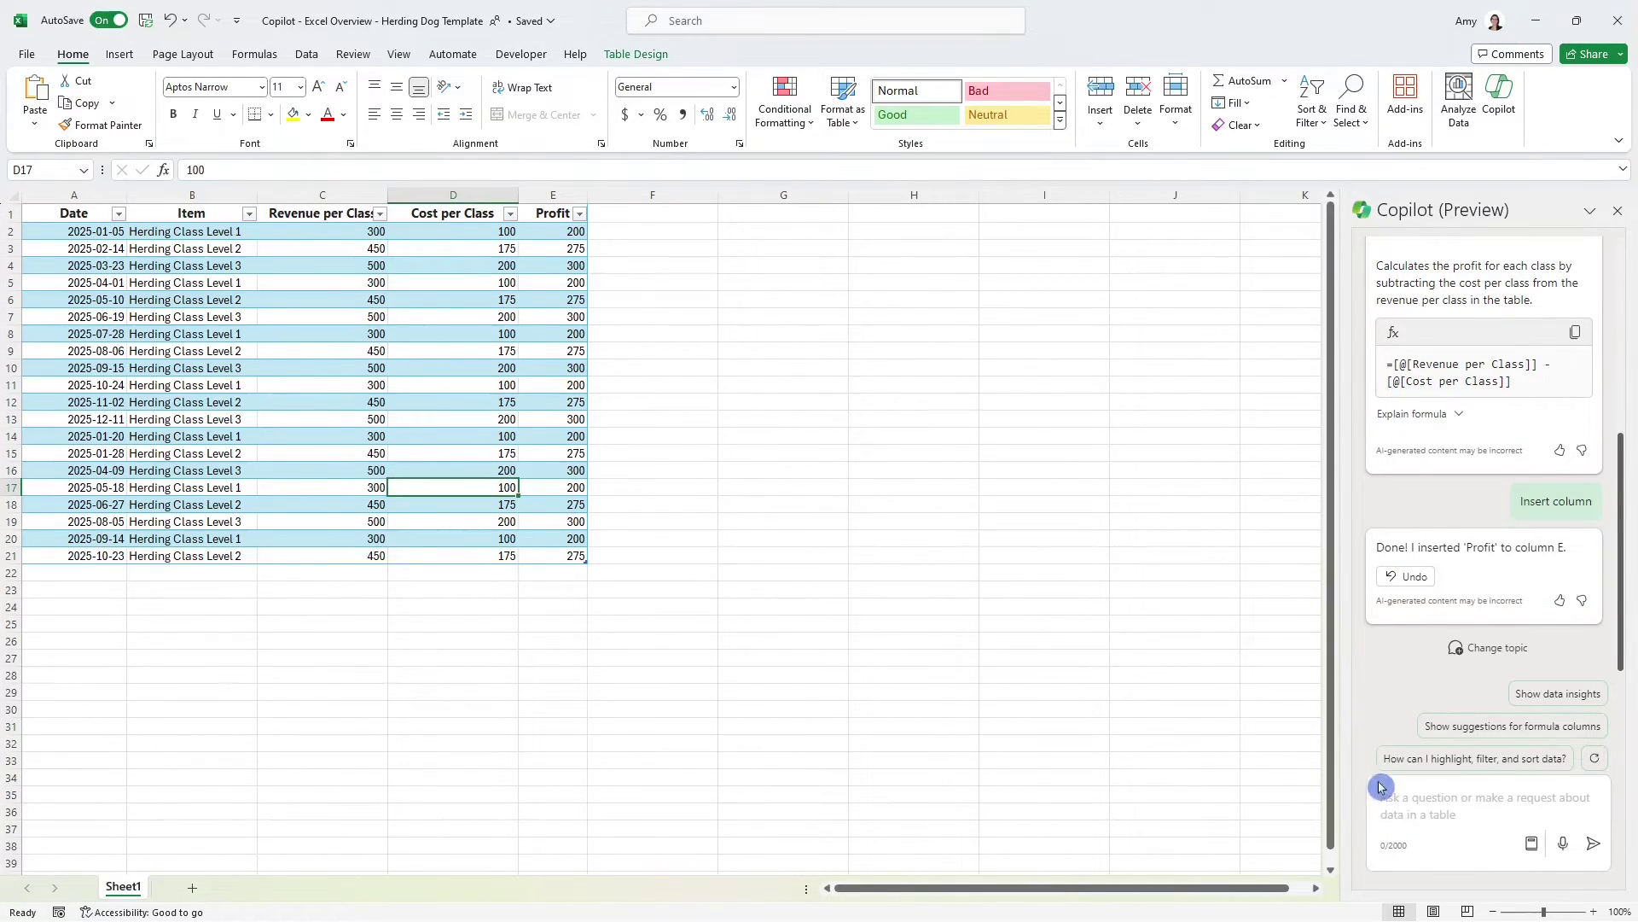
click(1433, 800)
text(generate a pivot table showing total profit by item)
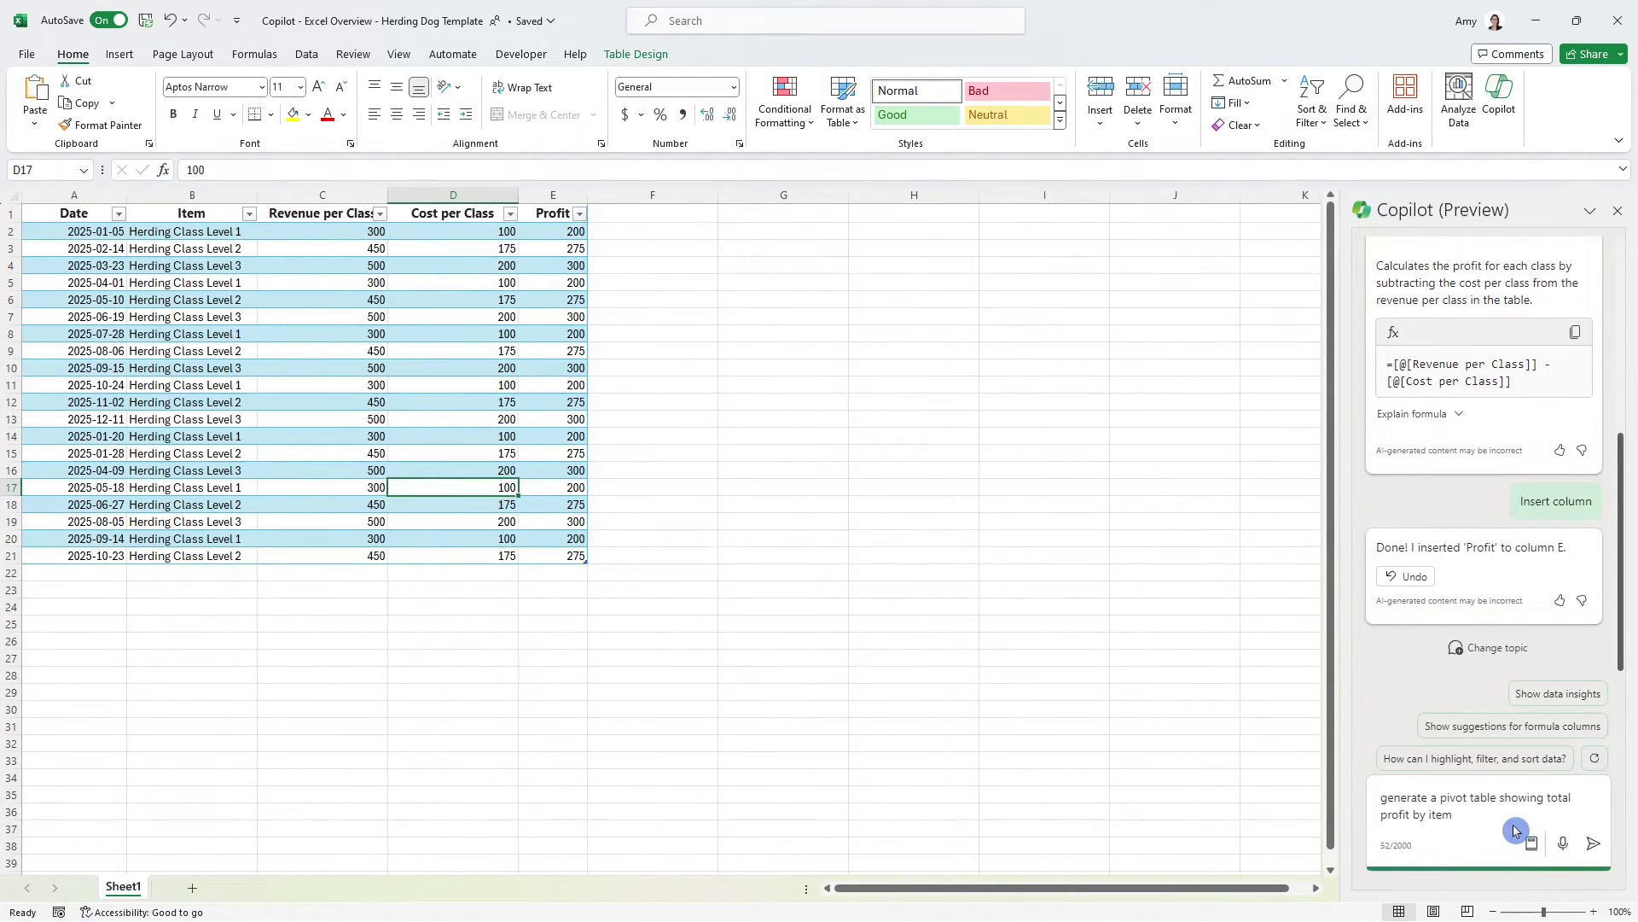
key(Return)
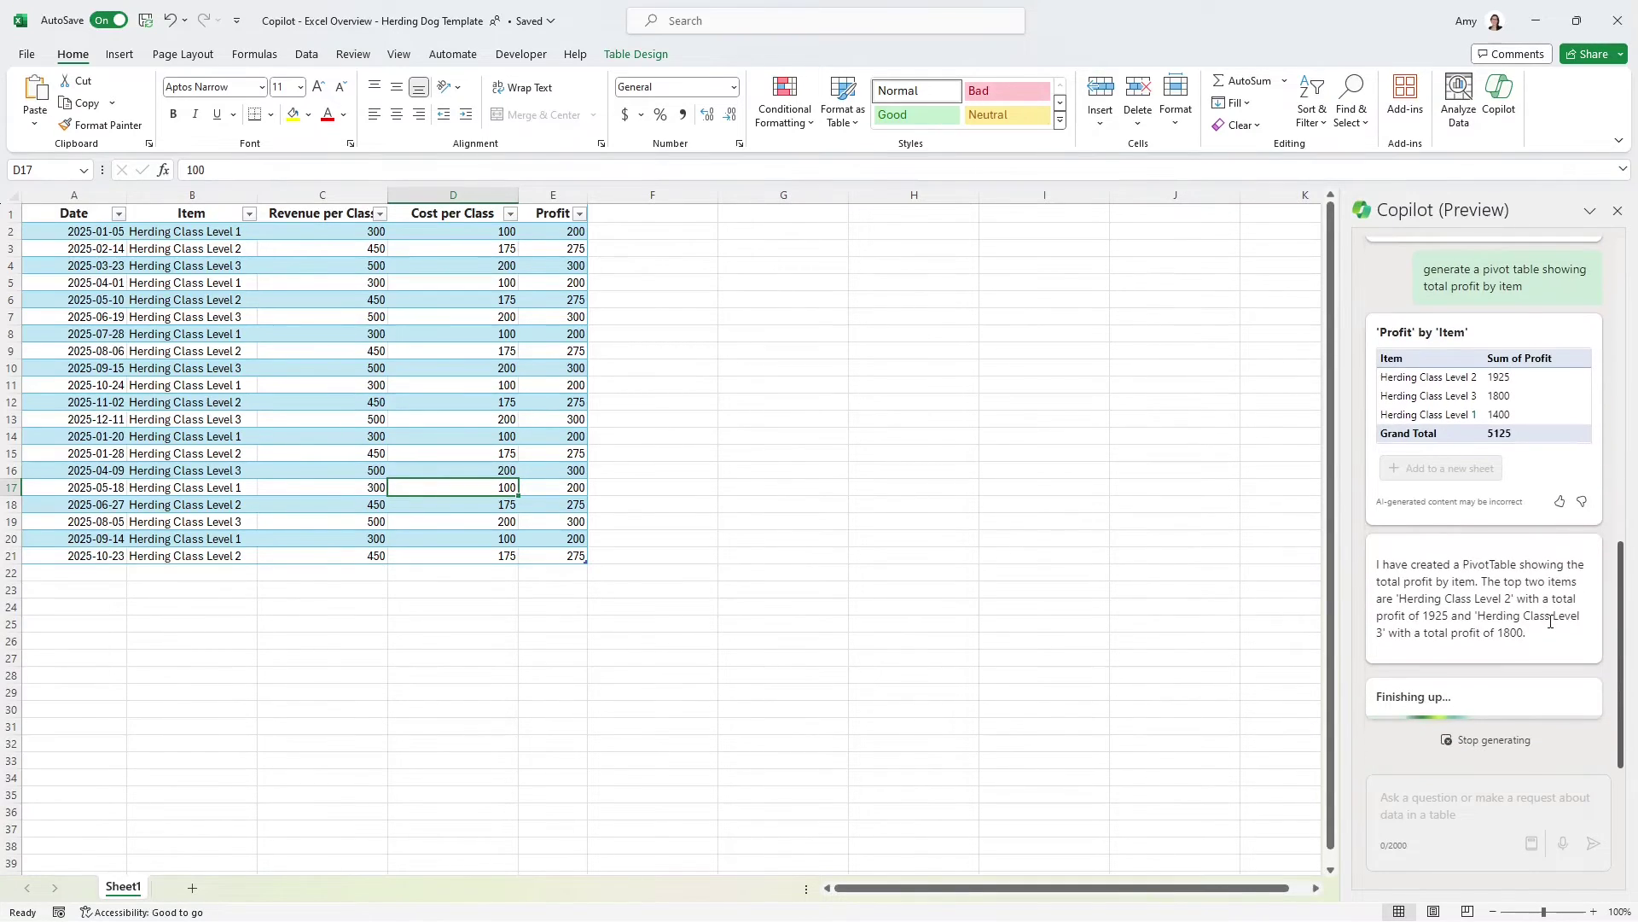
scroll(1451, 313, up, 2)
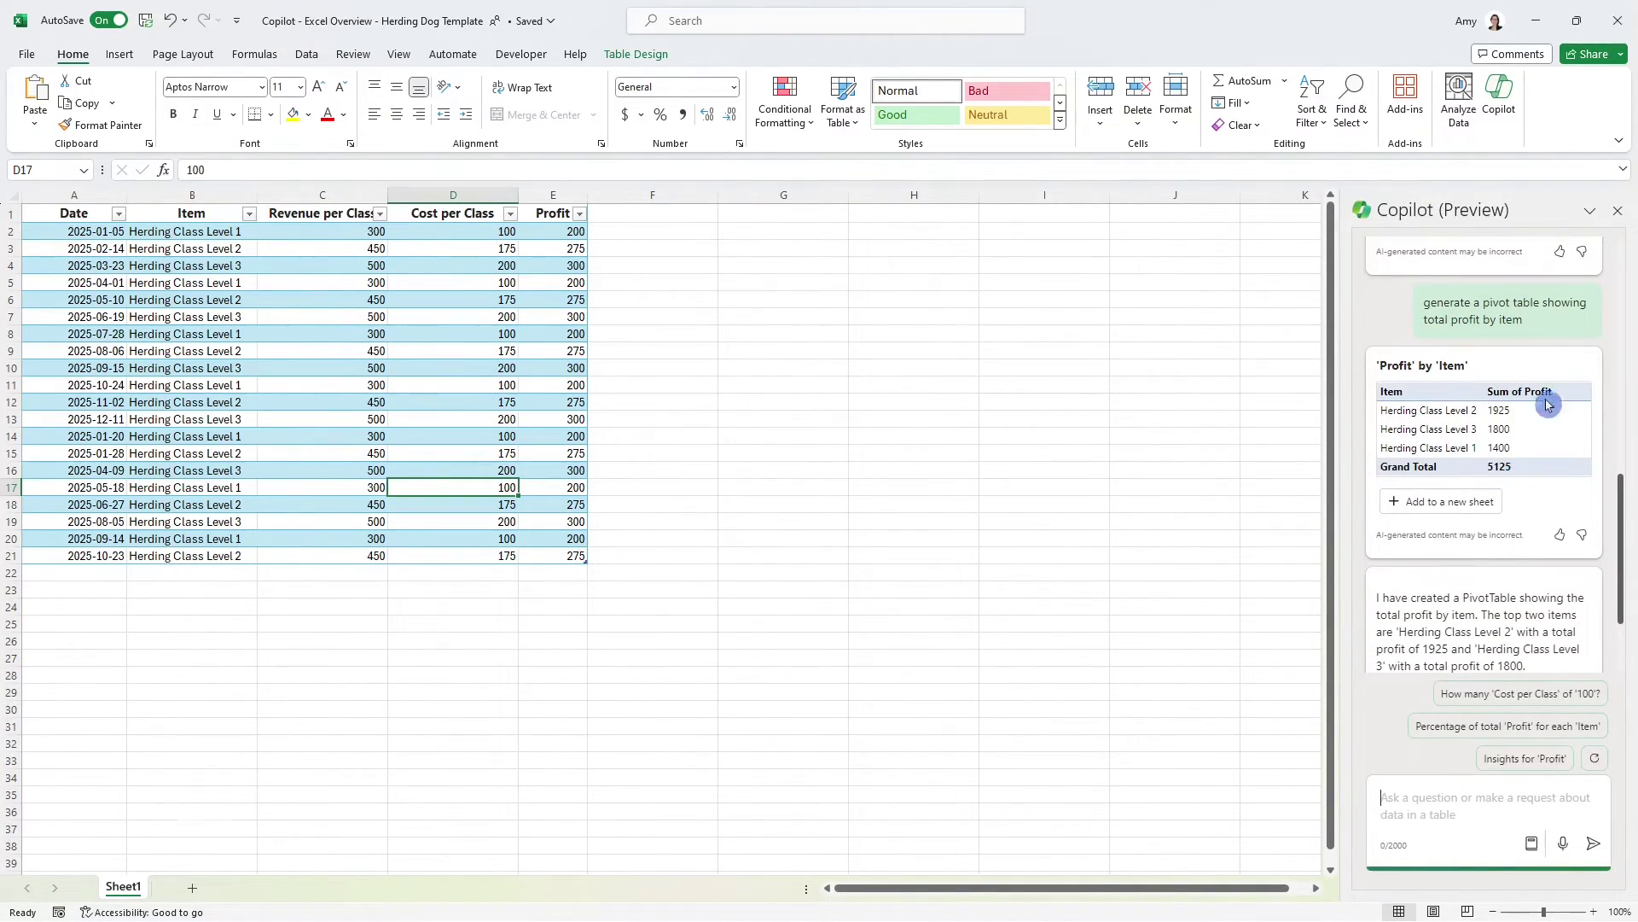
click(1474, 502)
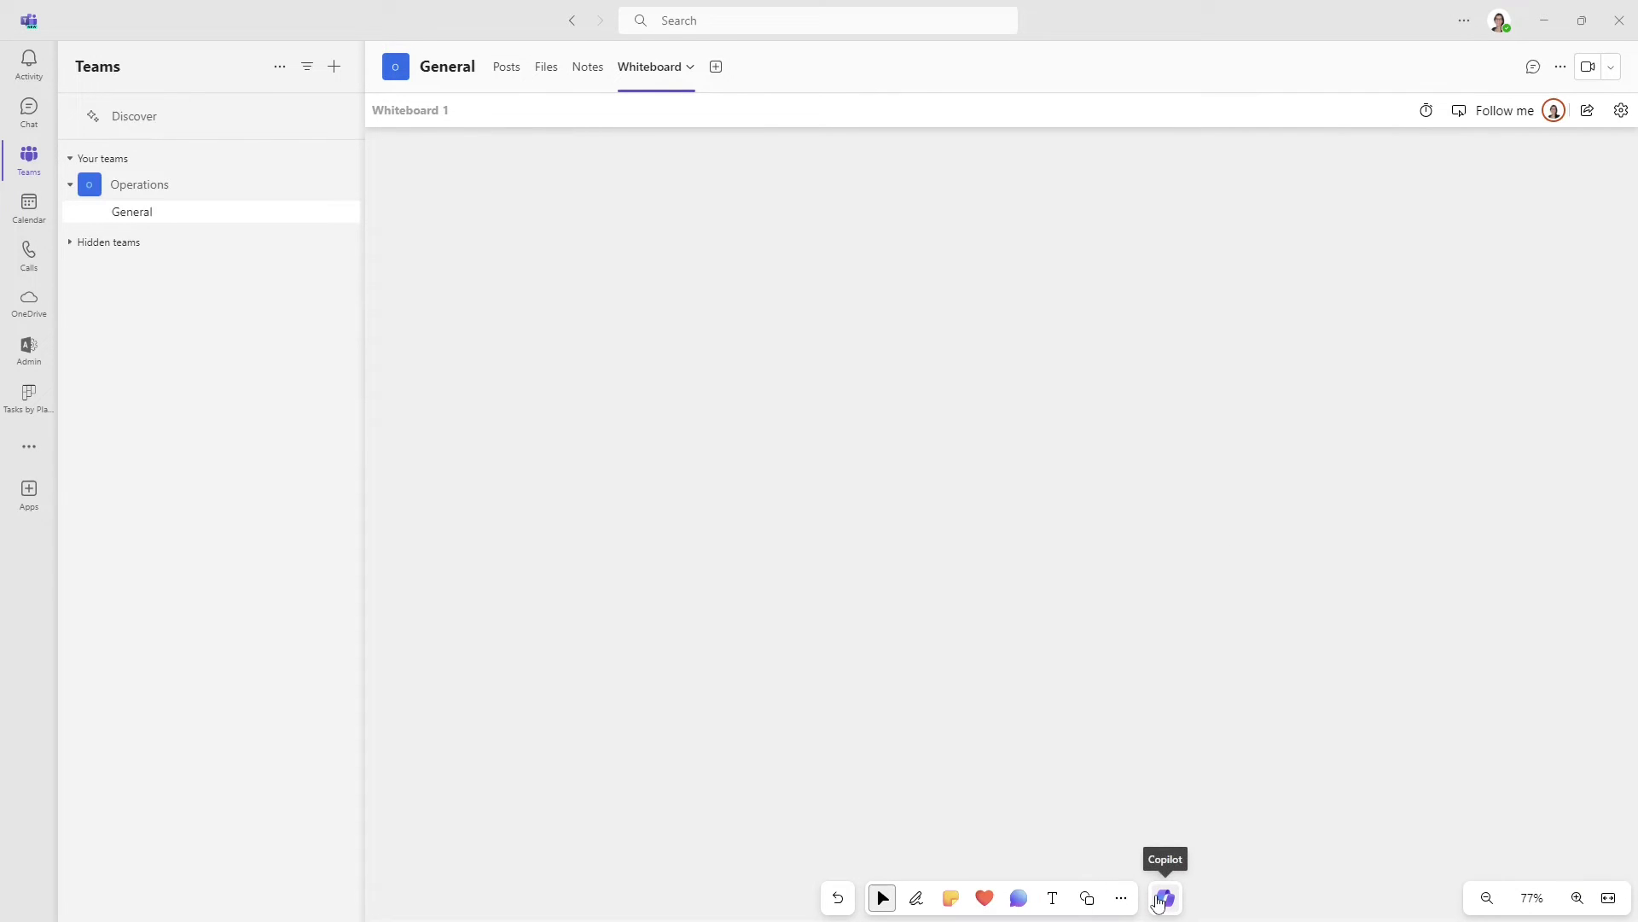
Have Copilot's Suggest generate six team building exercises and insert all six as sticky notes.
click(1162, 899)
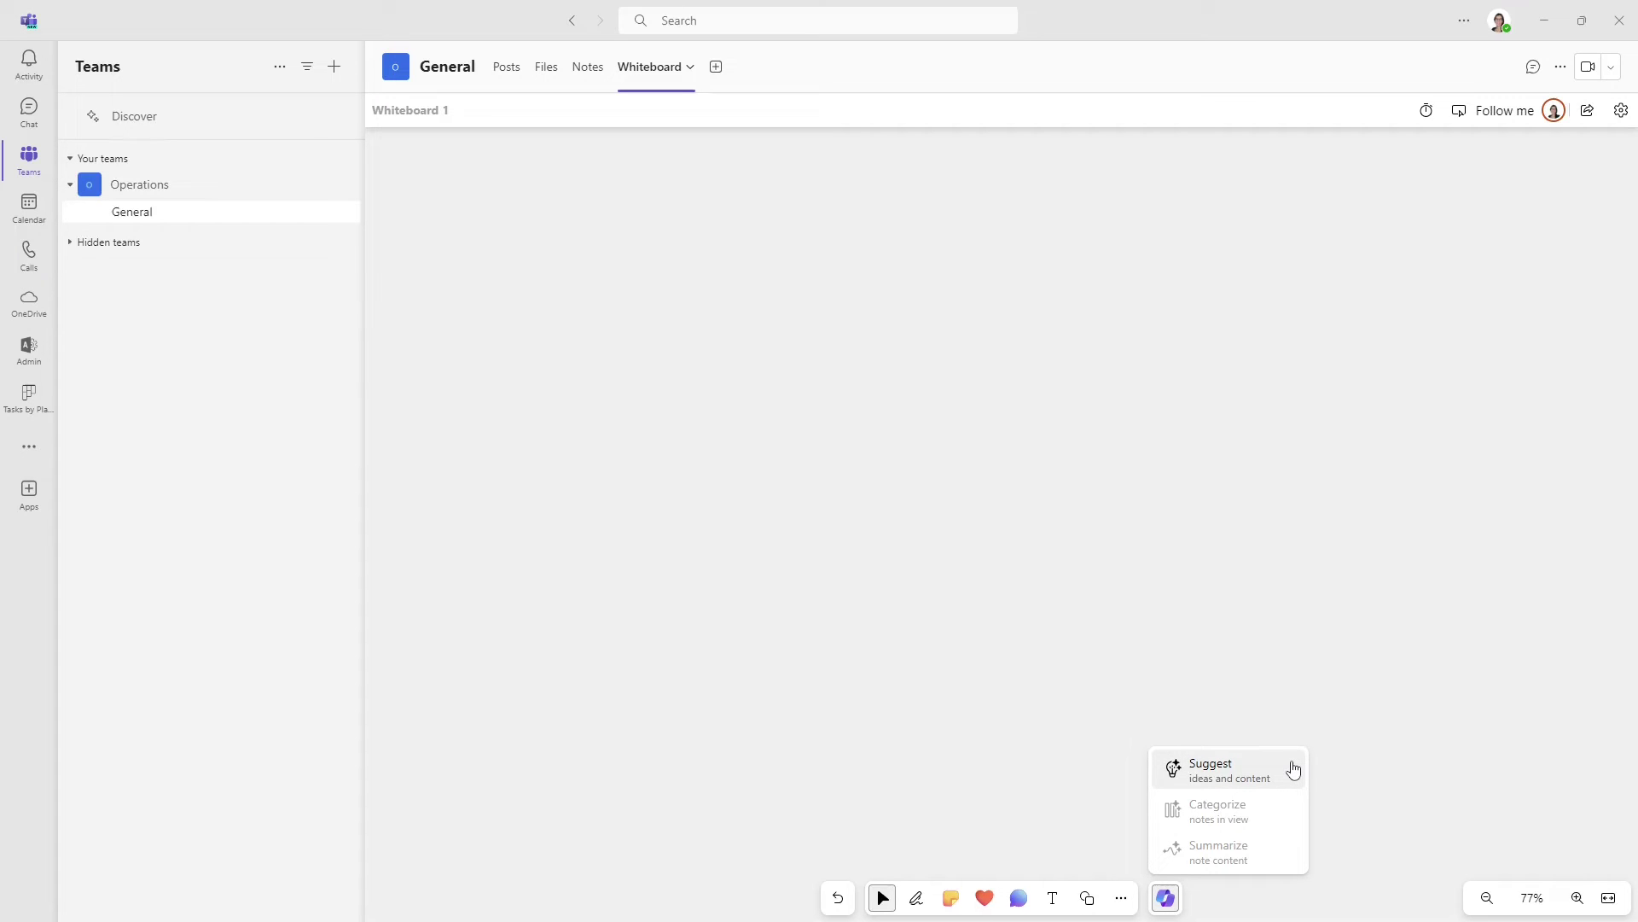
click(1294, 770)
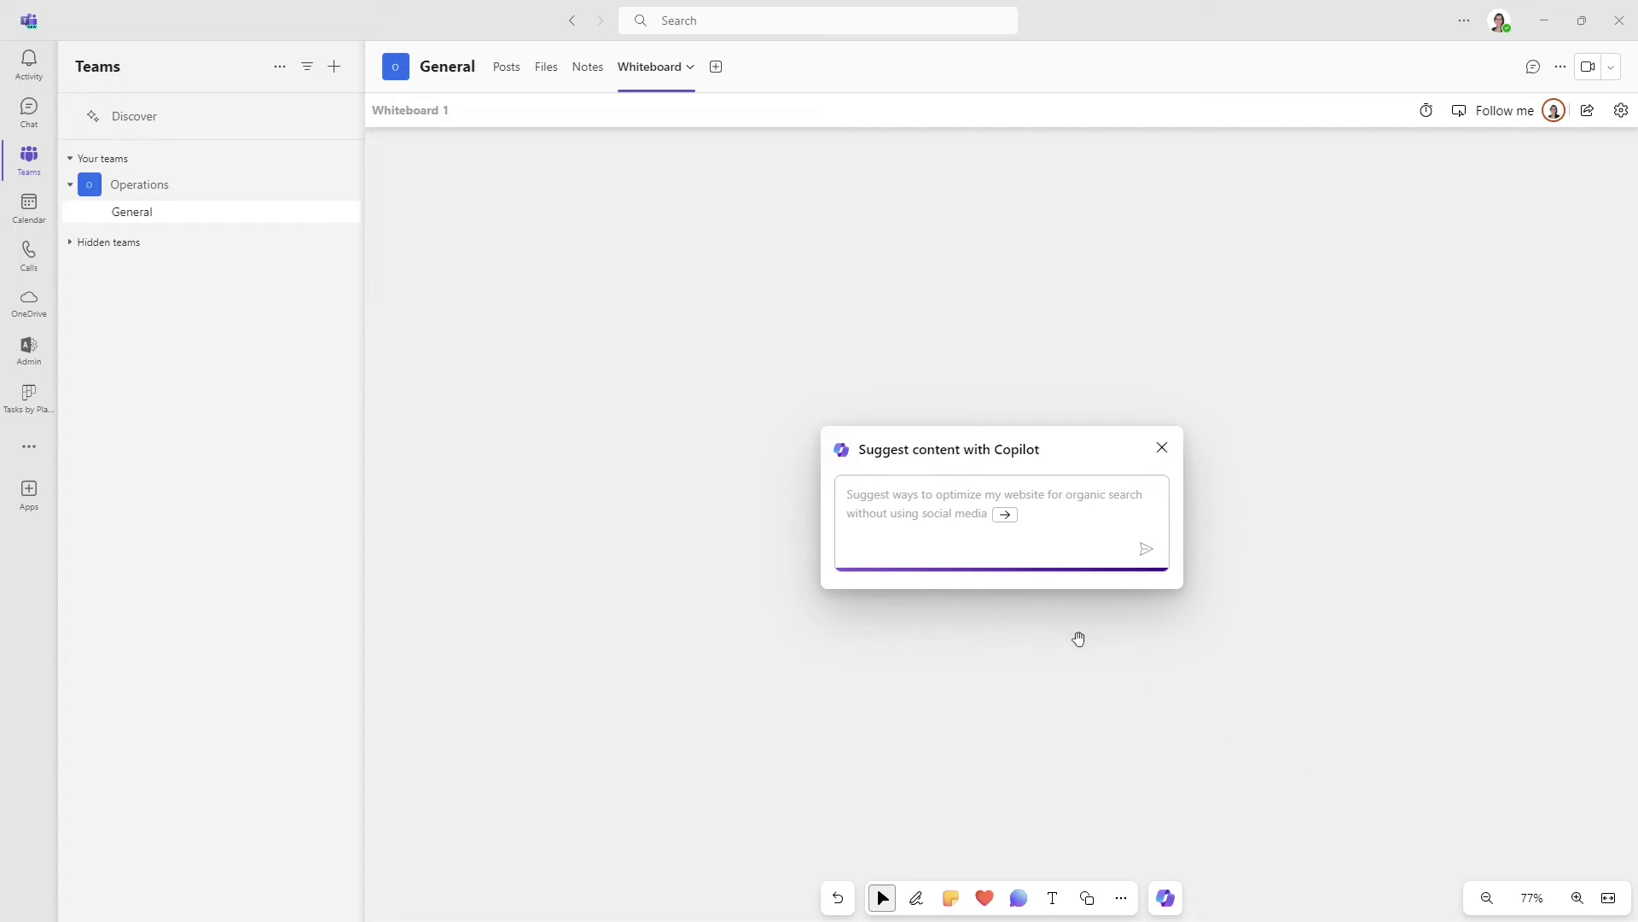
text(suggest some team building exercises and include a brief description of how they work)
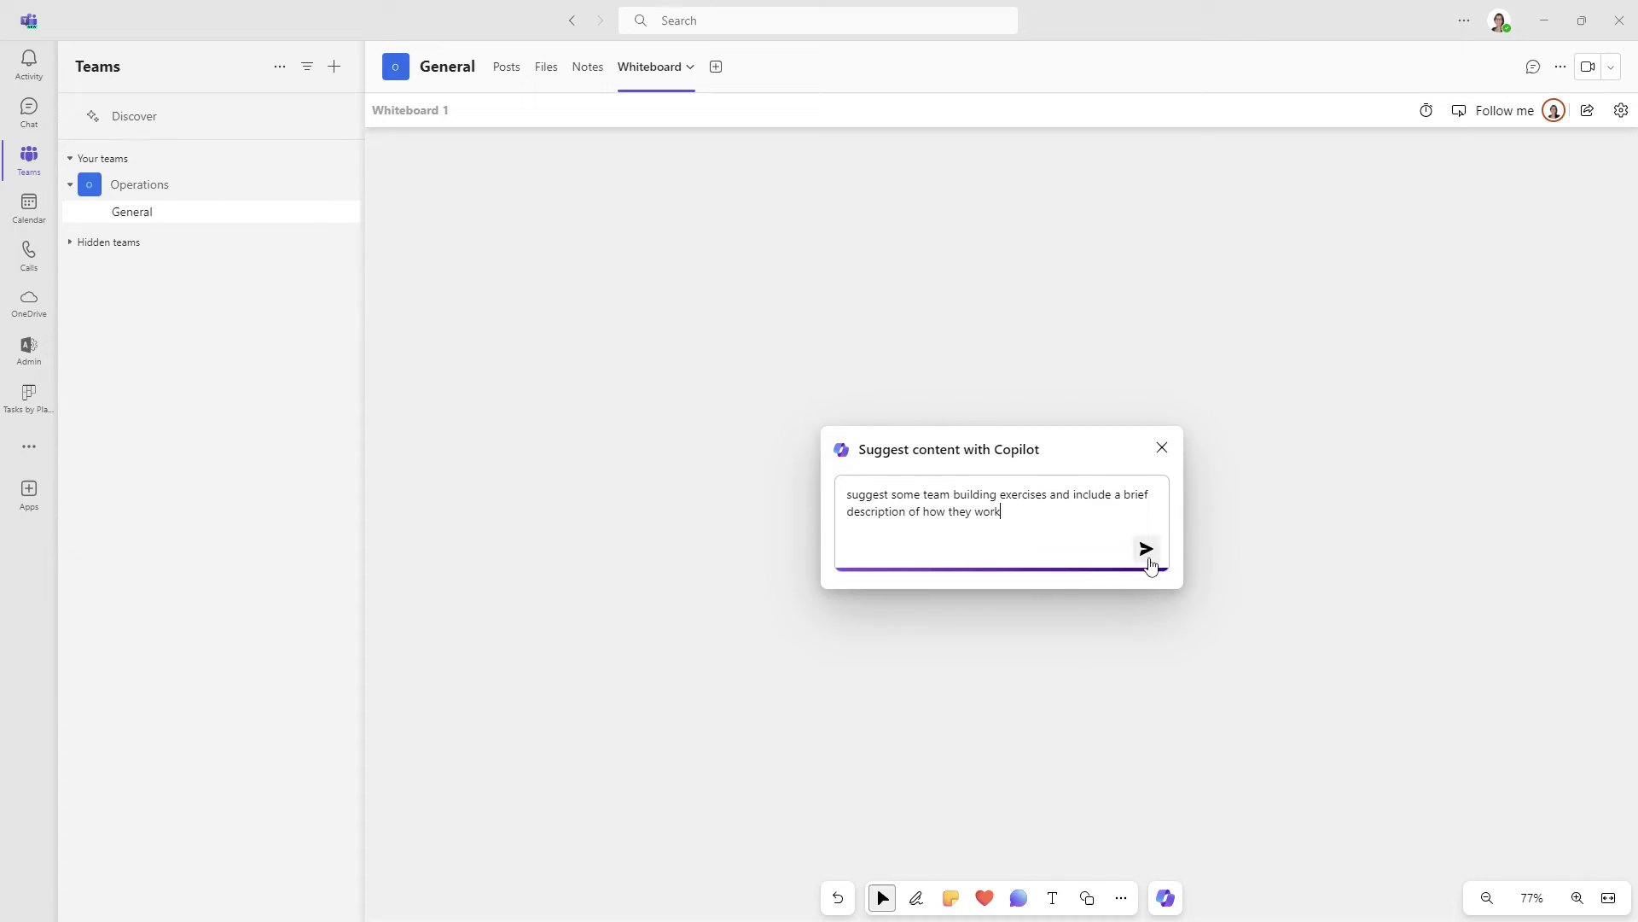
click(1149, 562)
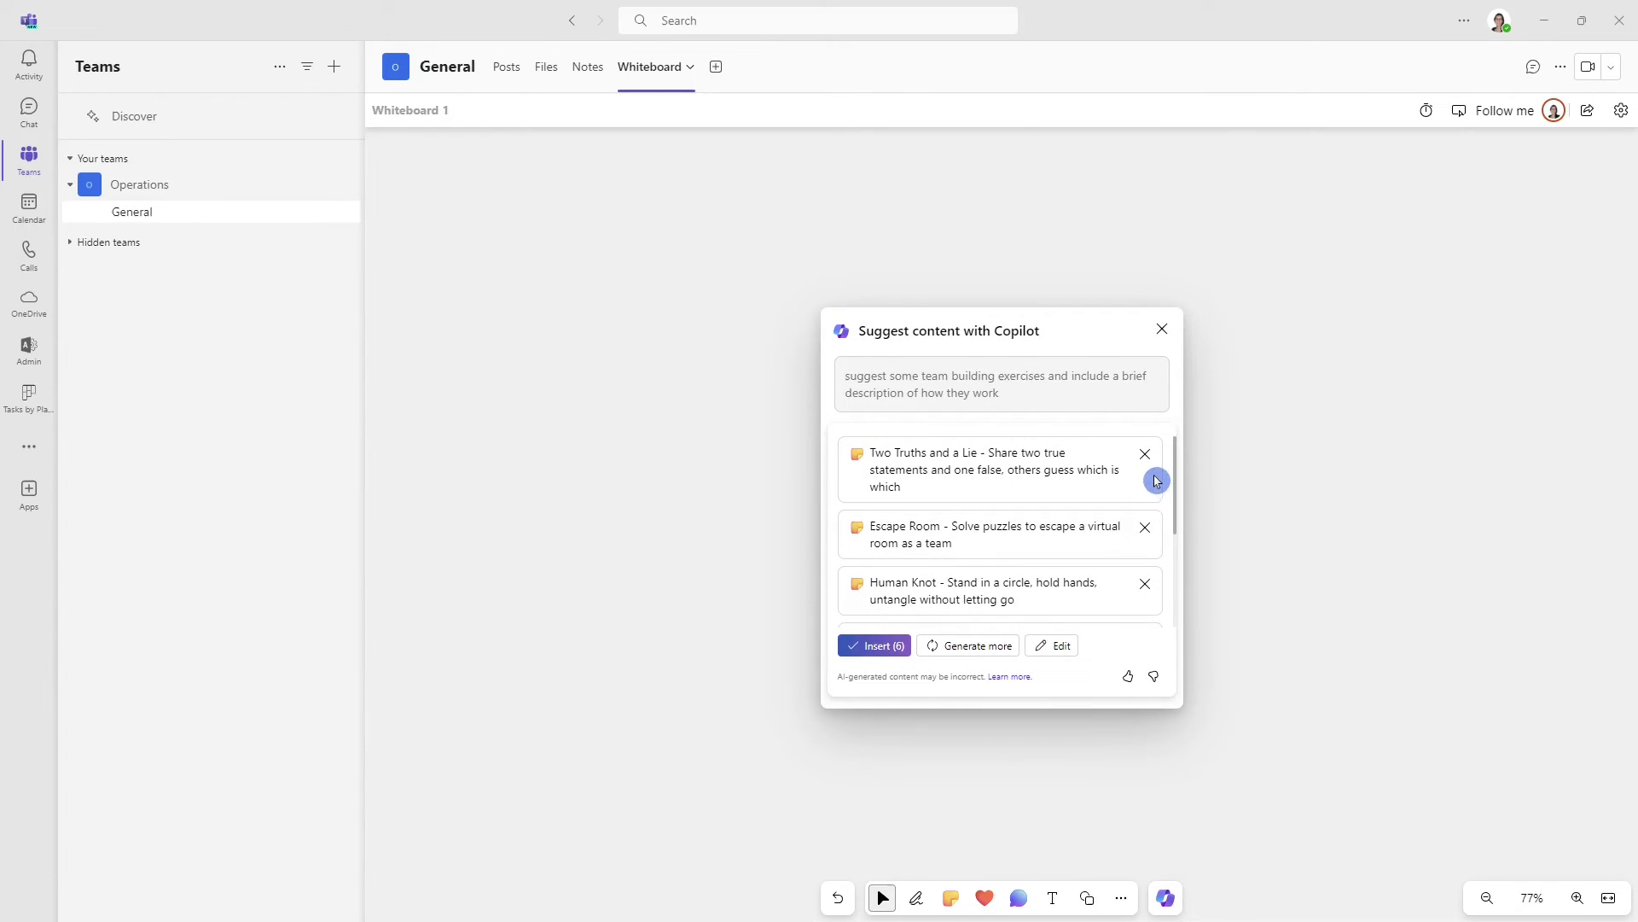
scroll(1157, 481, down, 3)
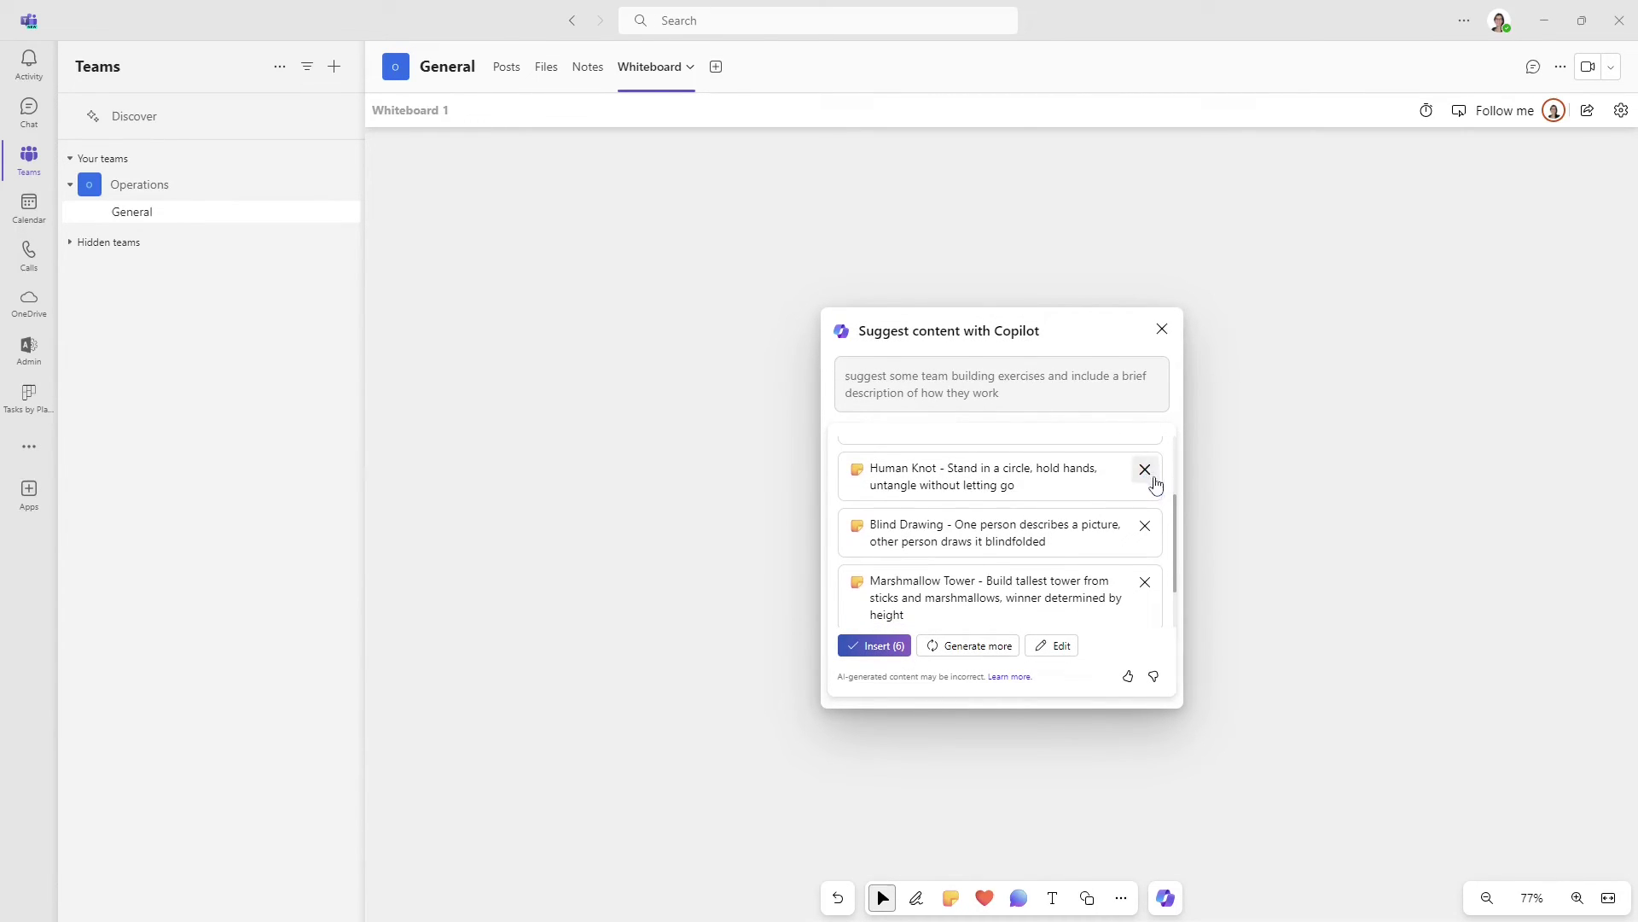
scroll(1156, 484, down, 1)
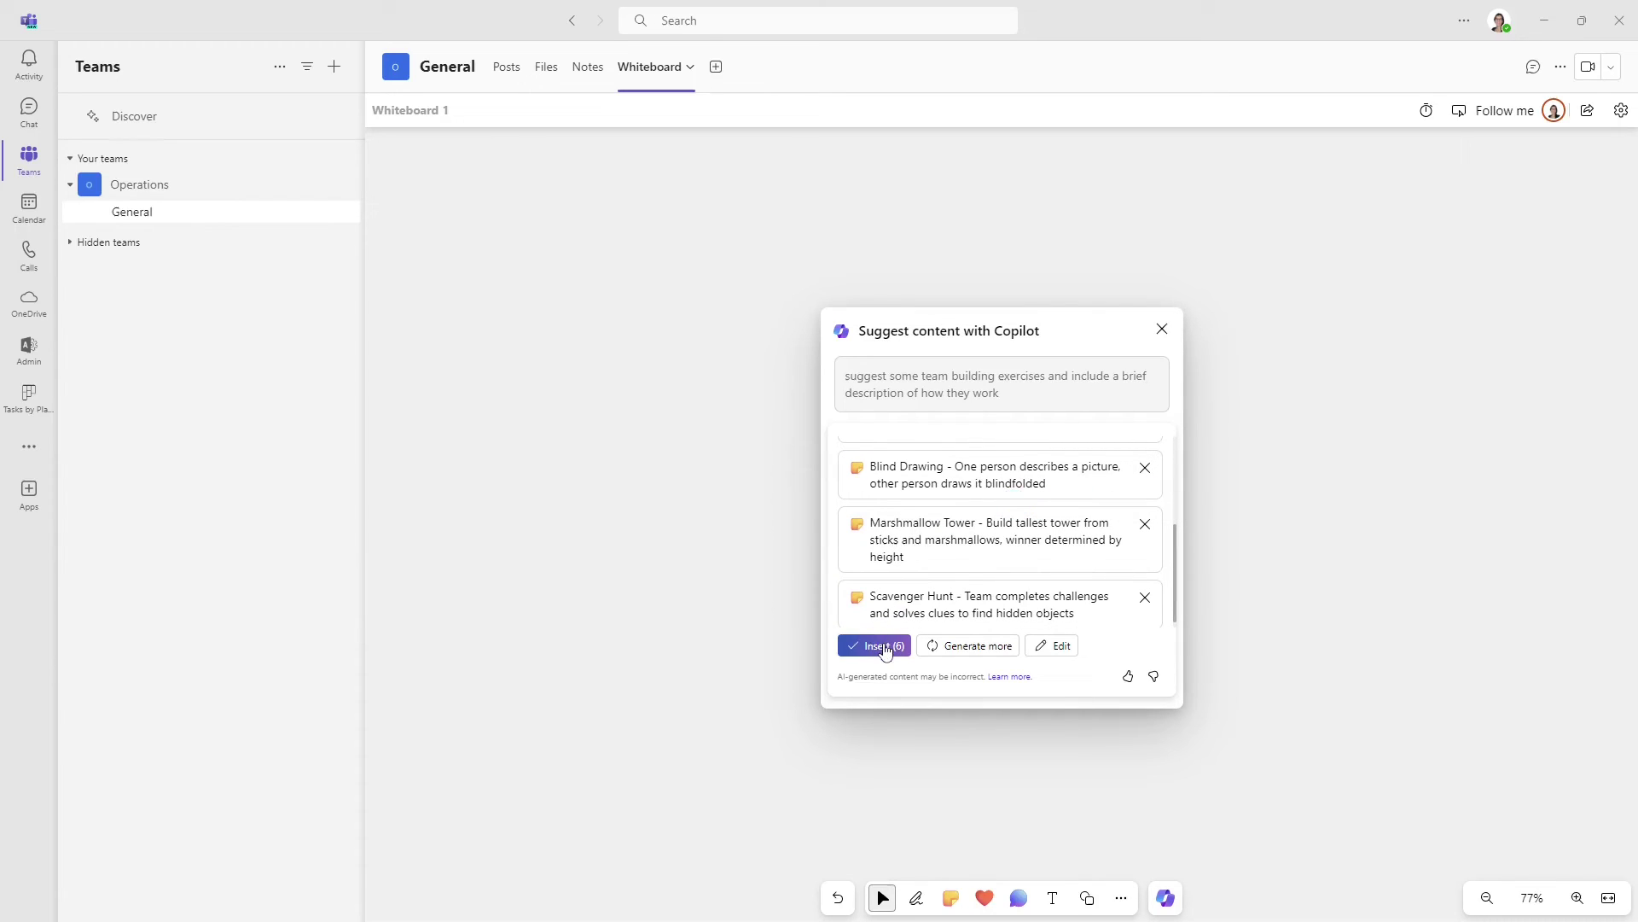
click(885, 650)
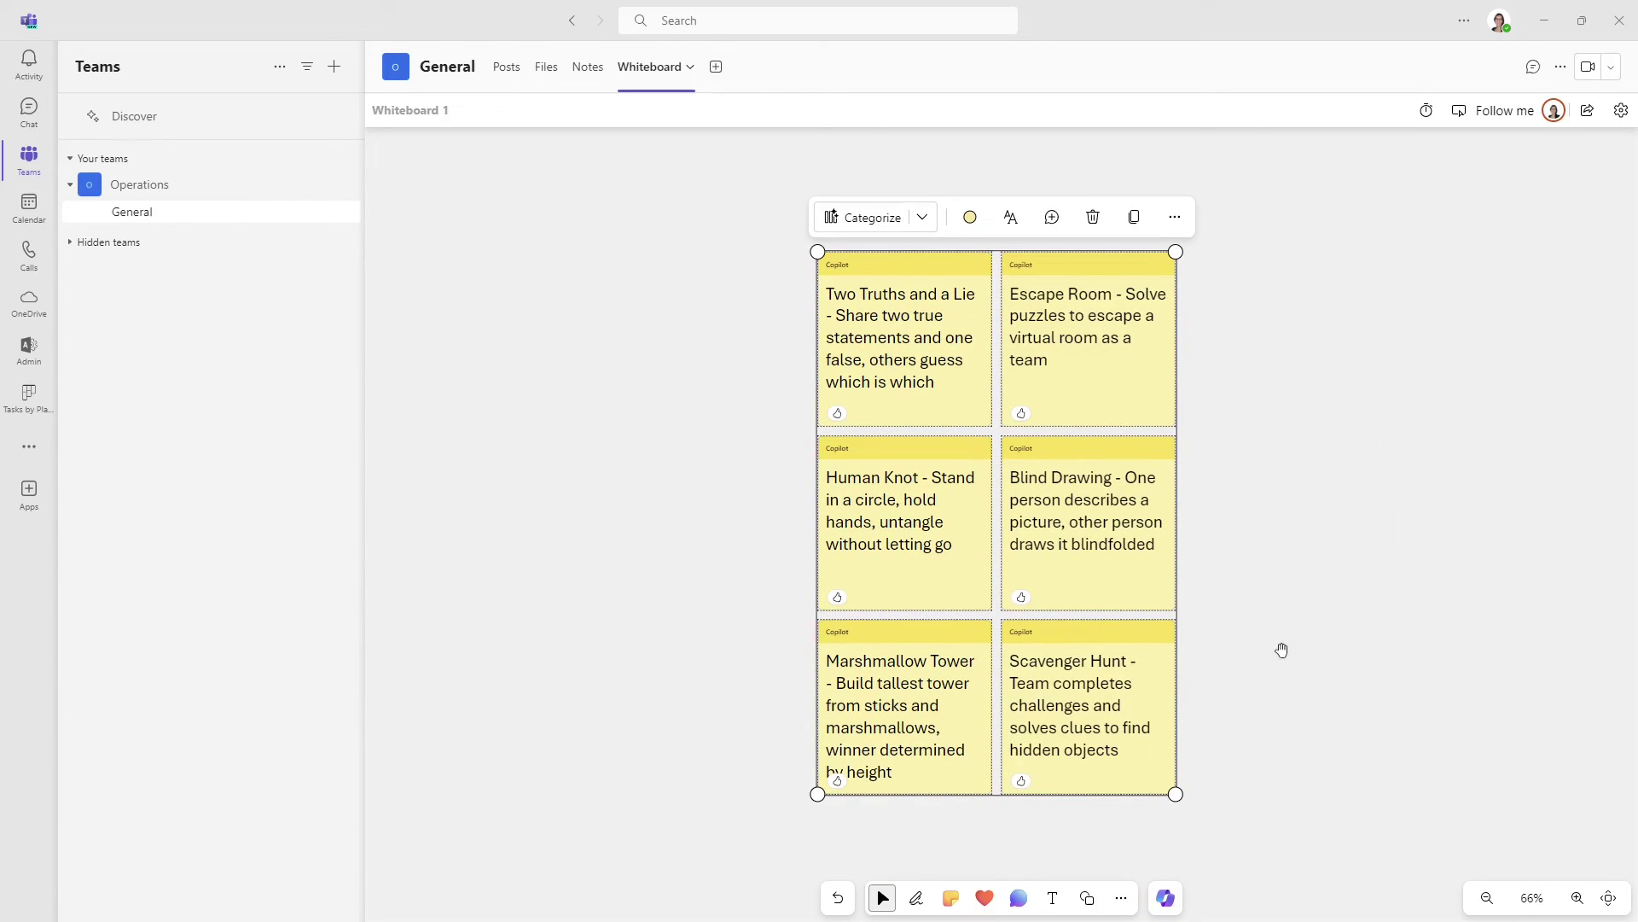
click(1326, 650)
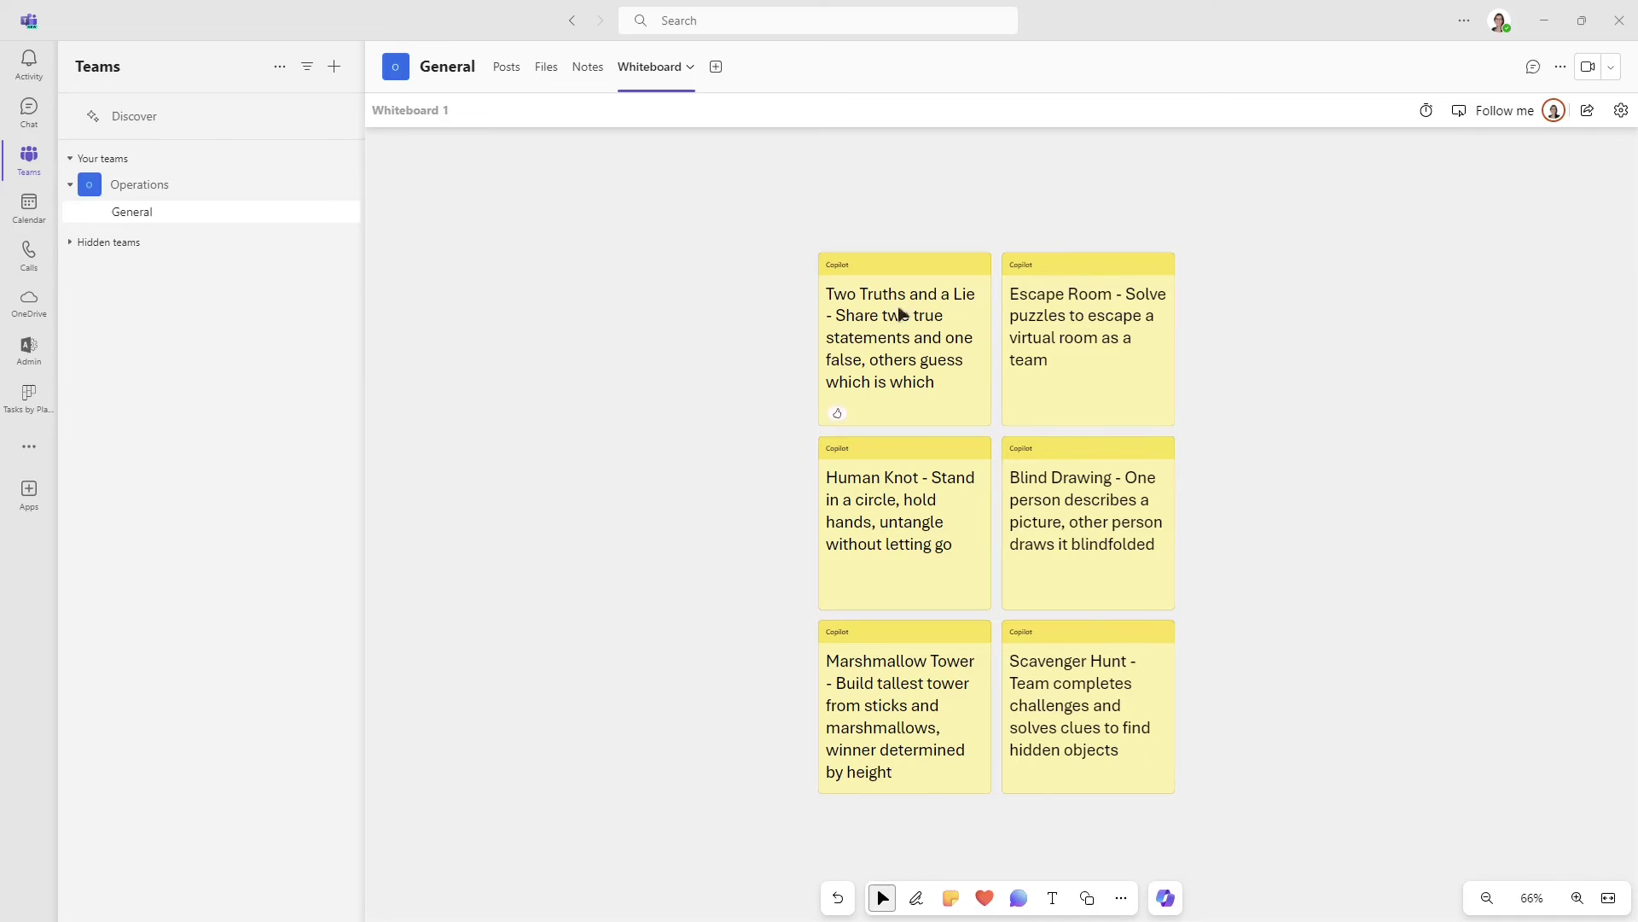